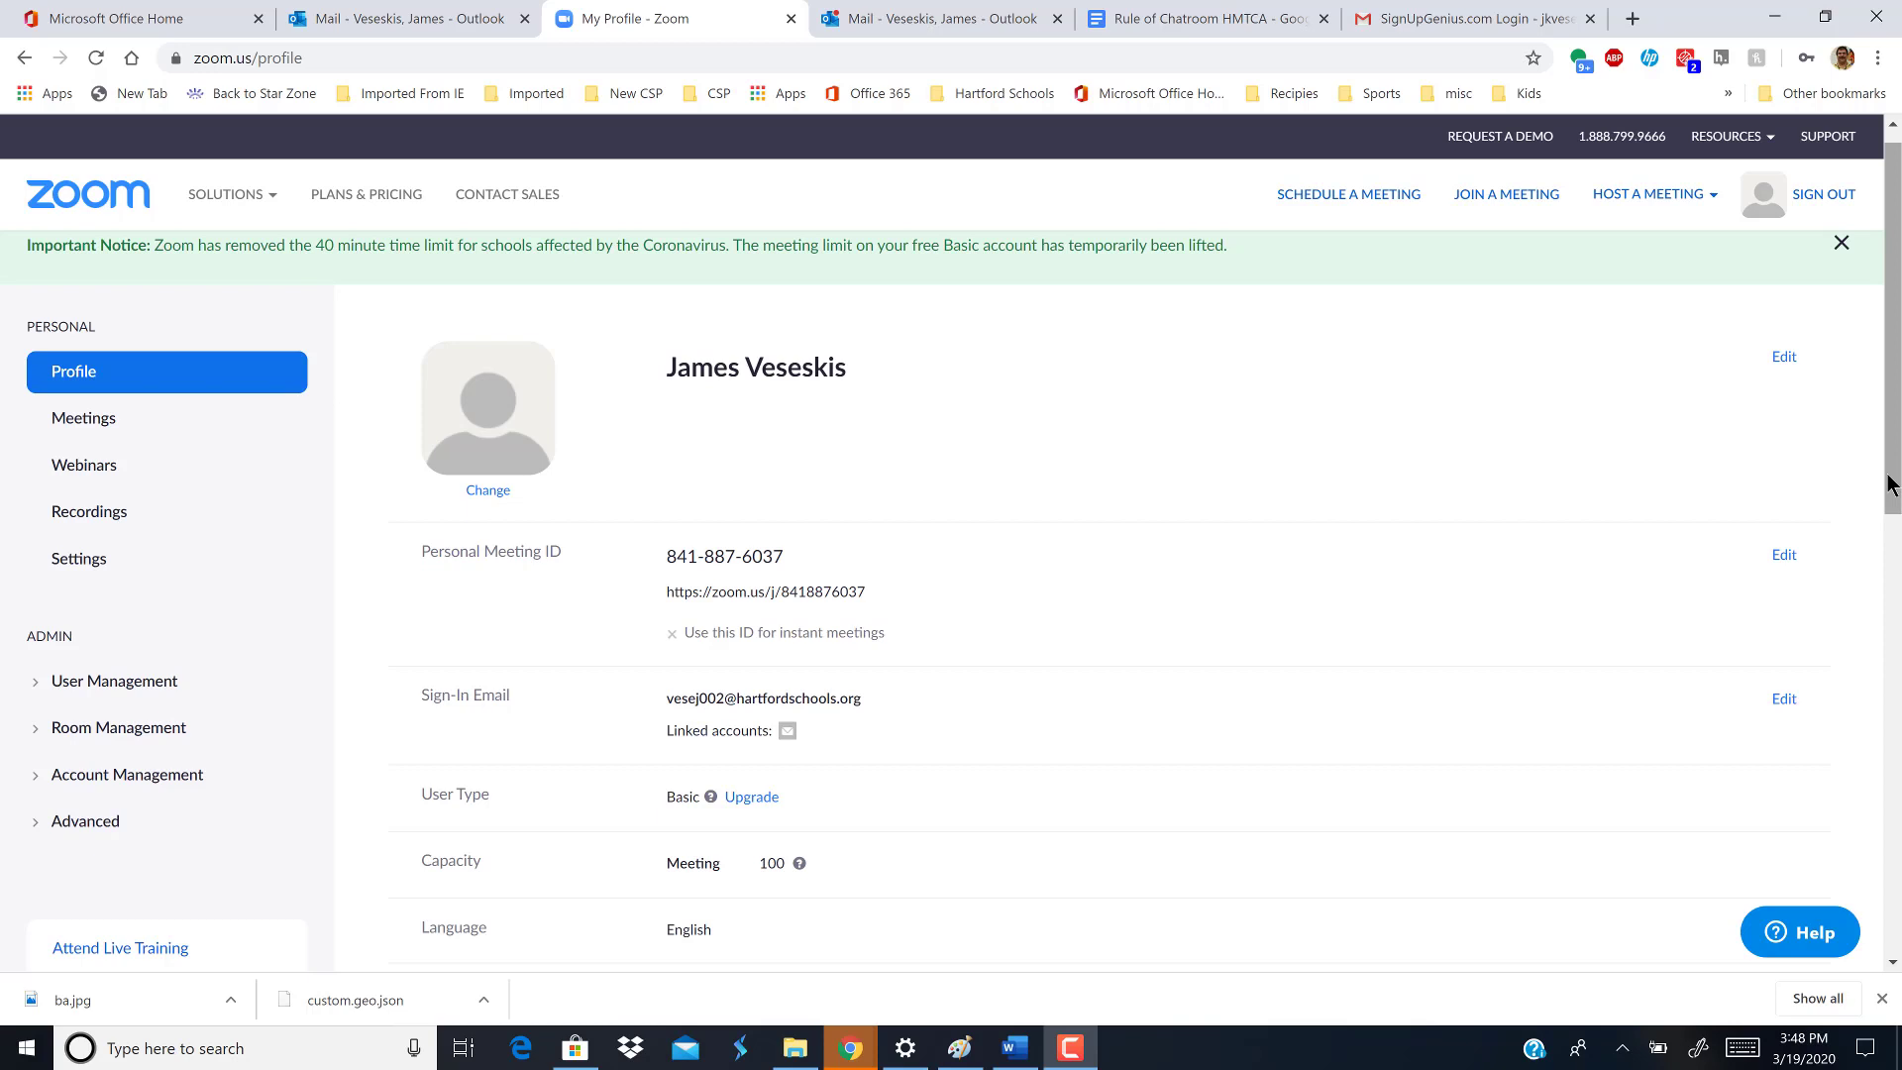
- Scroll down the Profile page and open Zoom's Video Tutorials help page
left_click_drag(1898, 486, 1869, 545)
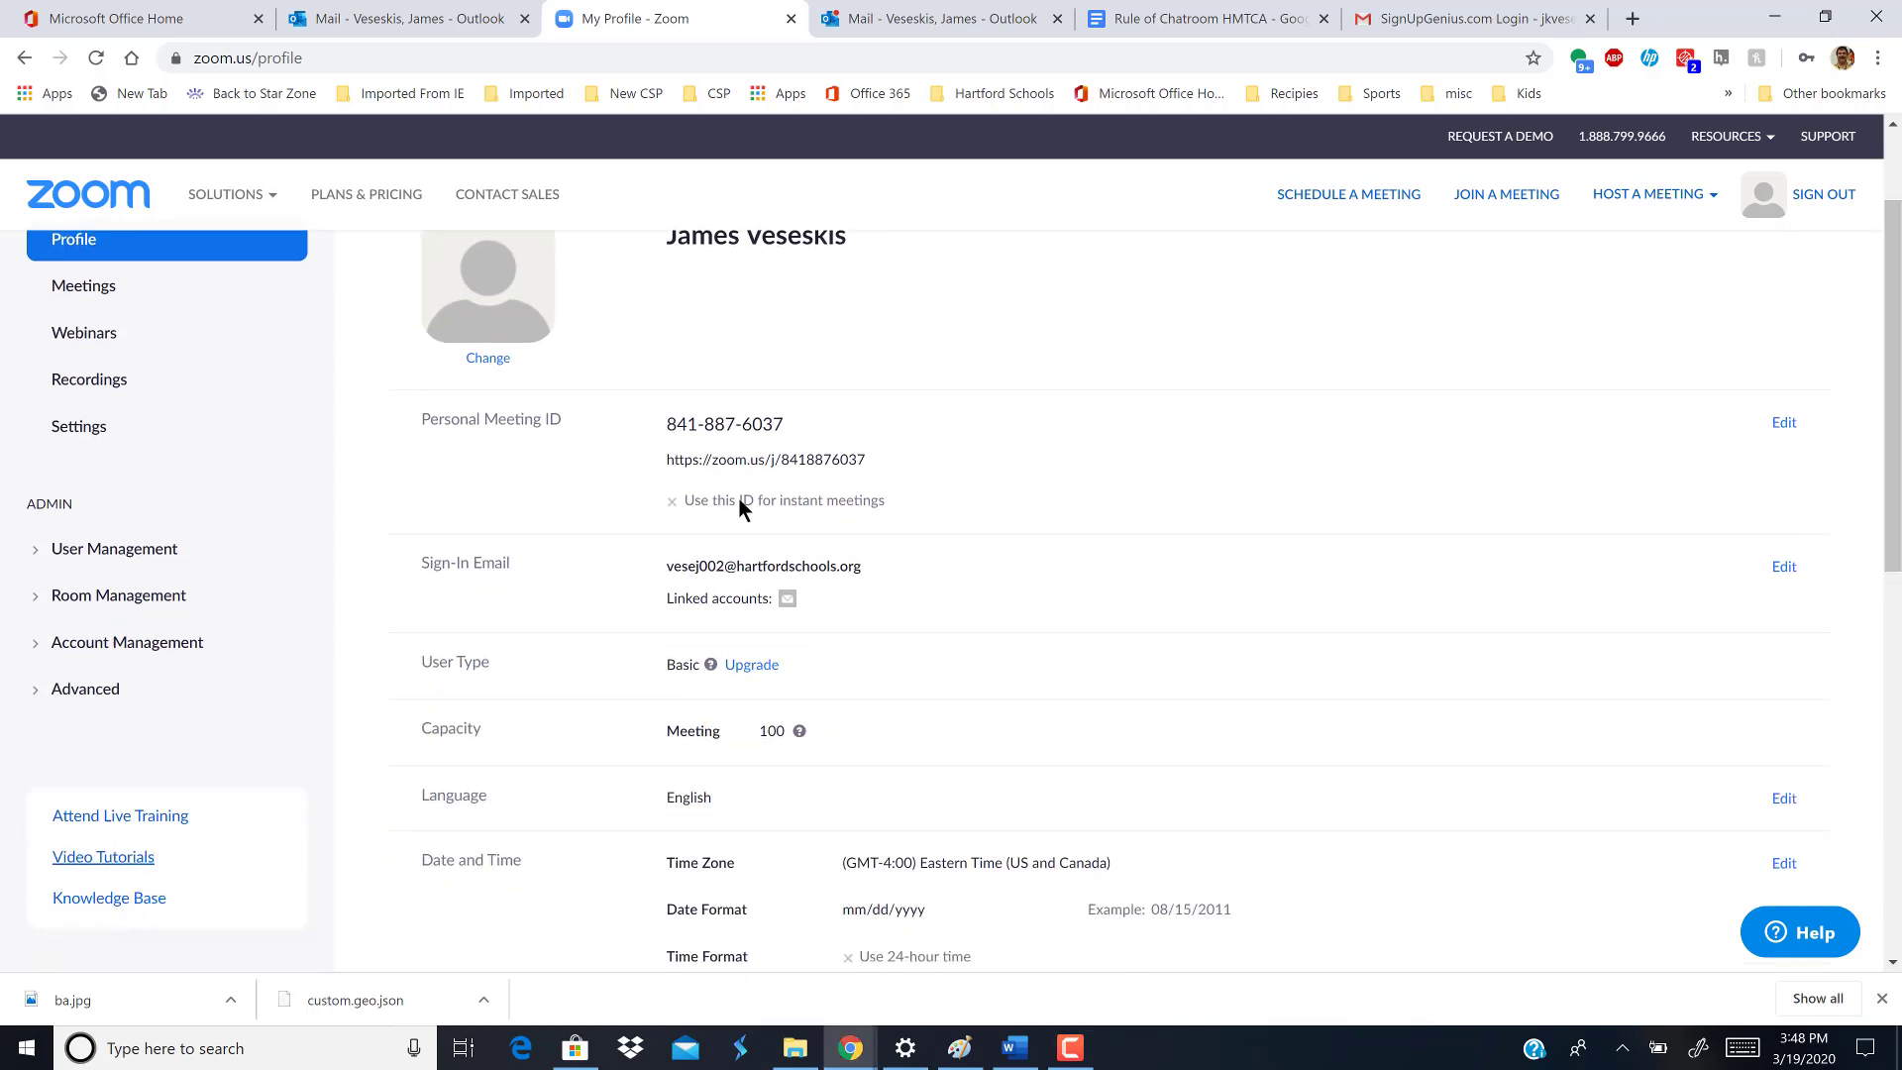
left_click(102, 867)
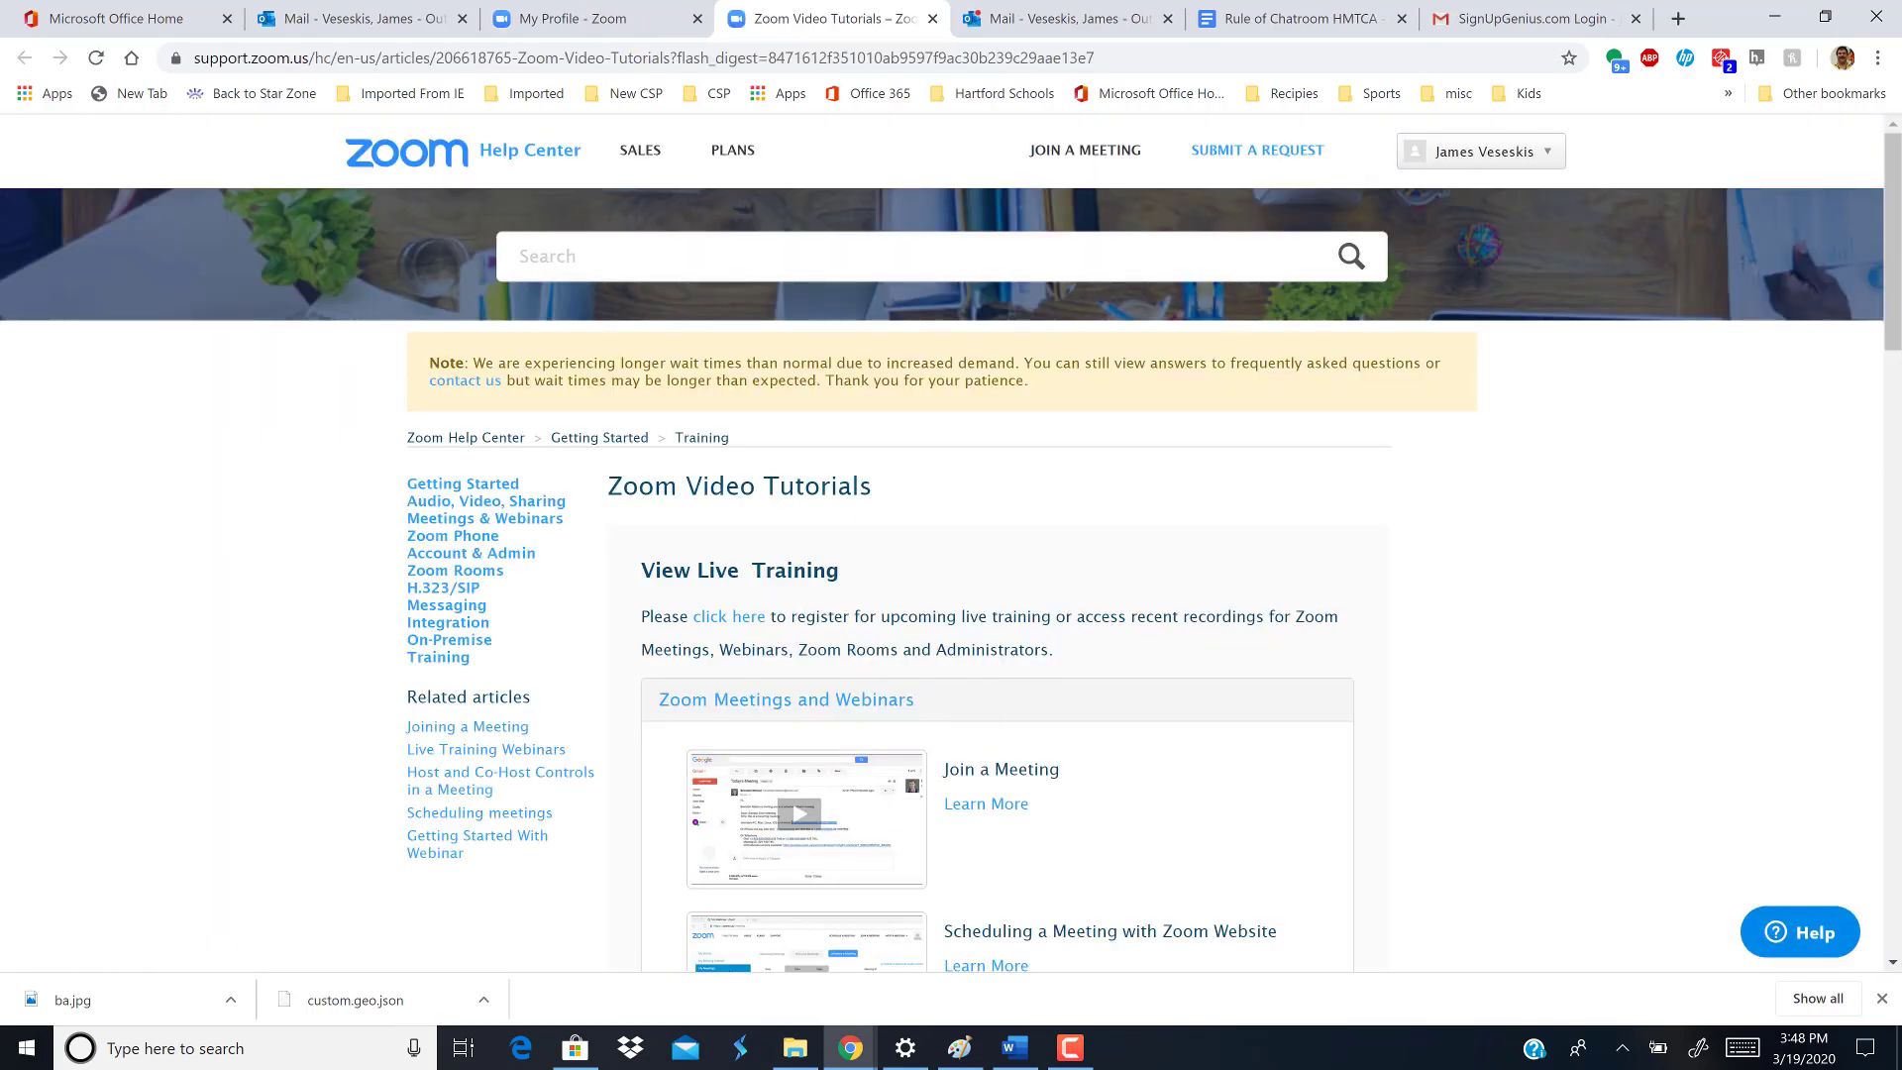
- Leave the tutorials page and return to the 'My Profile - Zoom' tab
left_click_drag(1892, 334, 1892, 282)
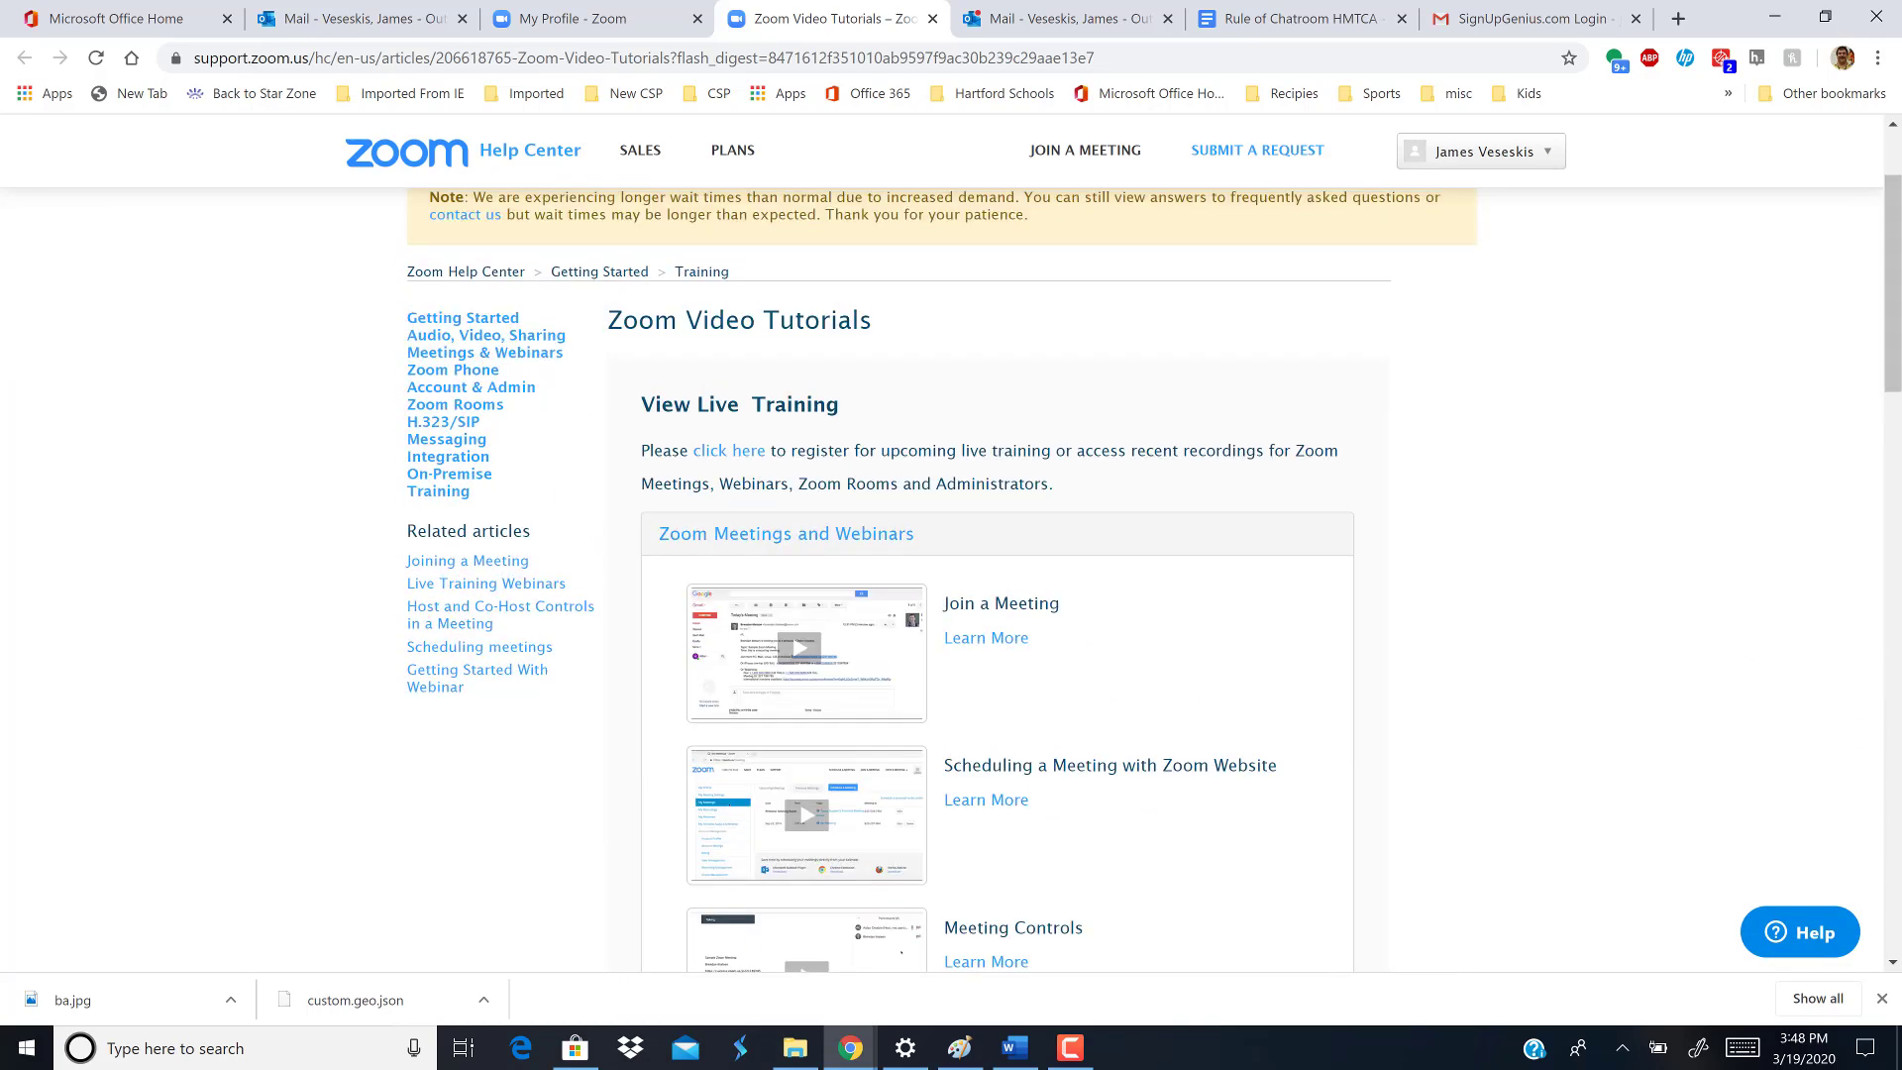
left_click(561, 28)
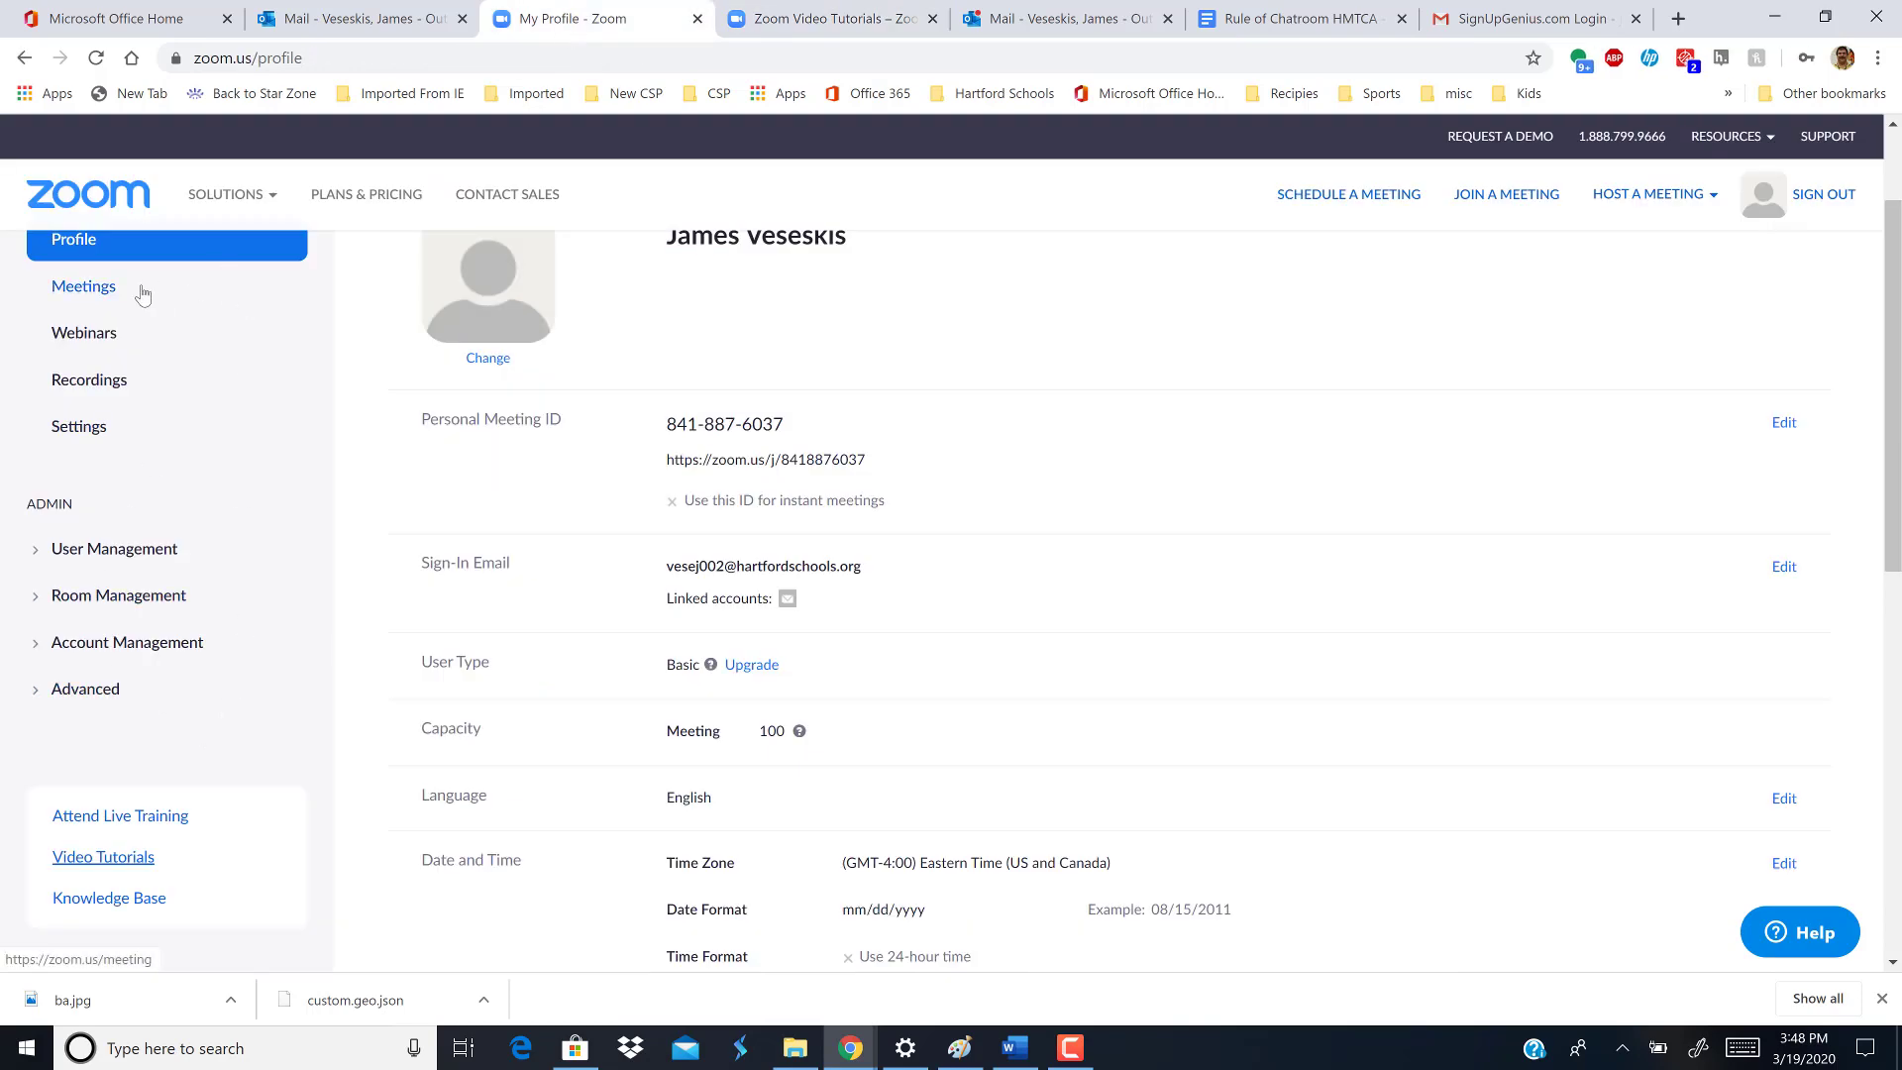
- Open Meeting settings and switch on Host video for scheduled meetings
left_click(100, 434)
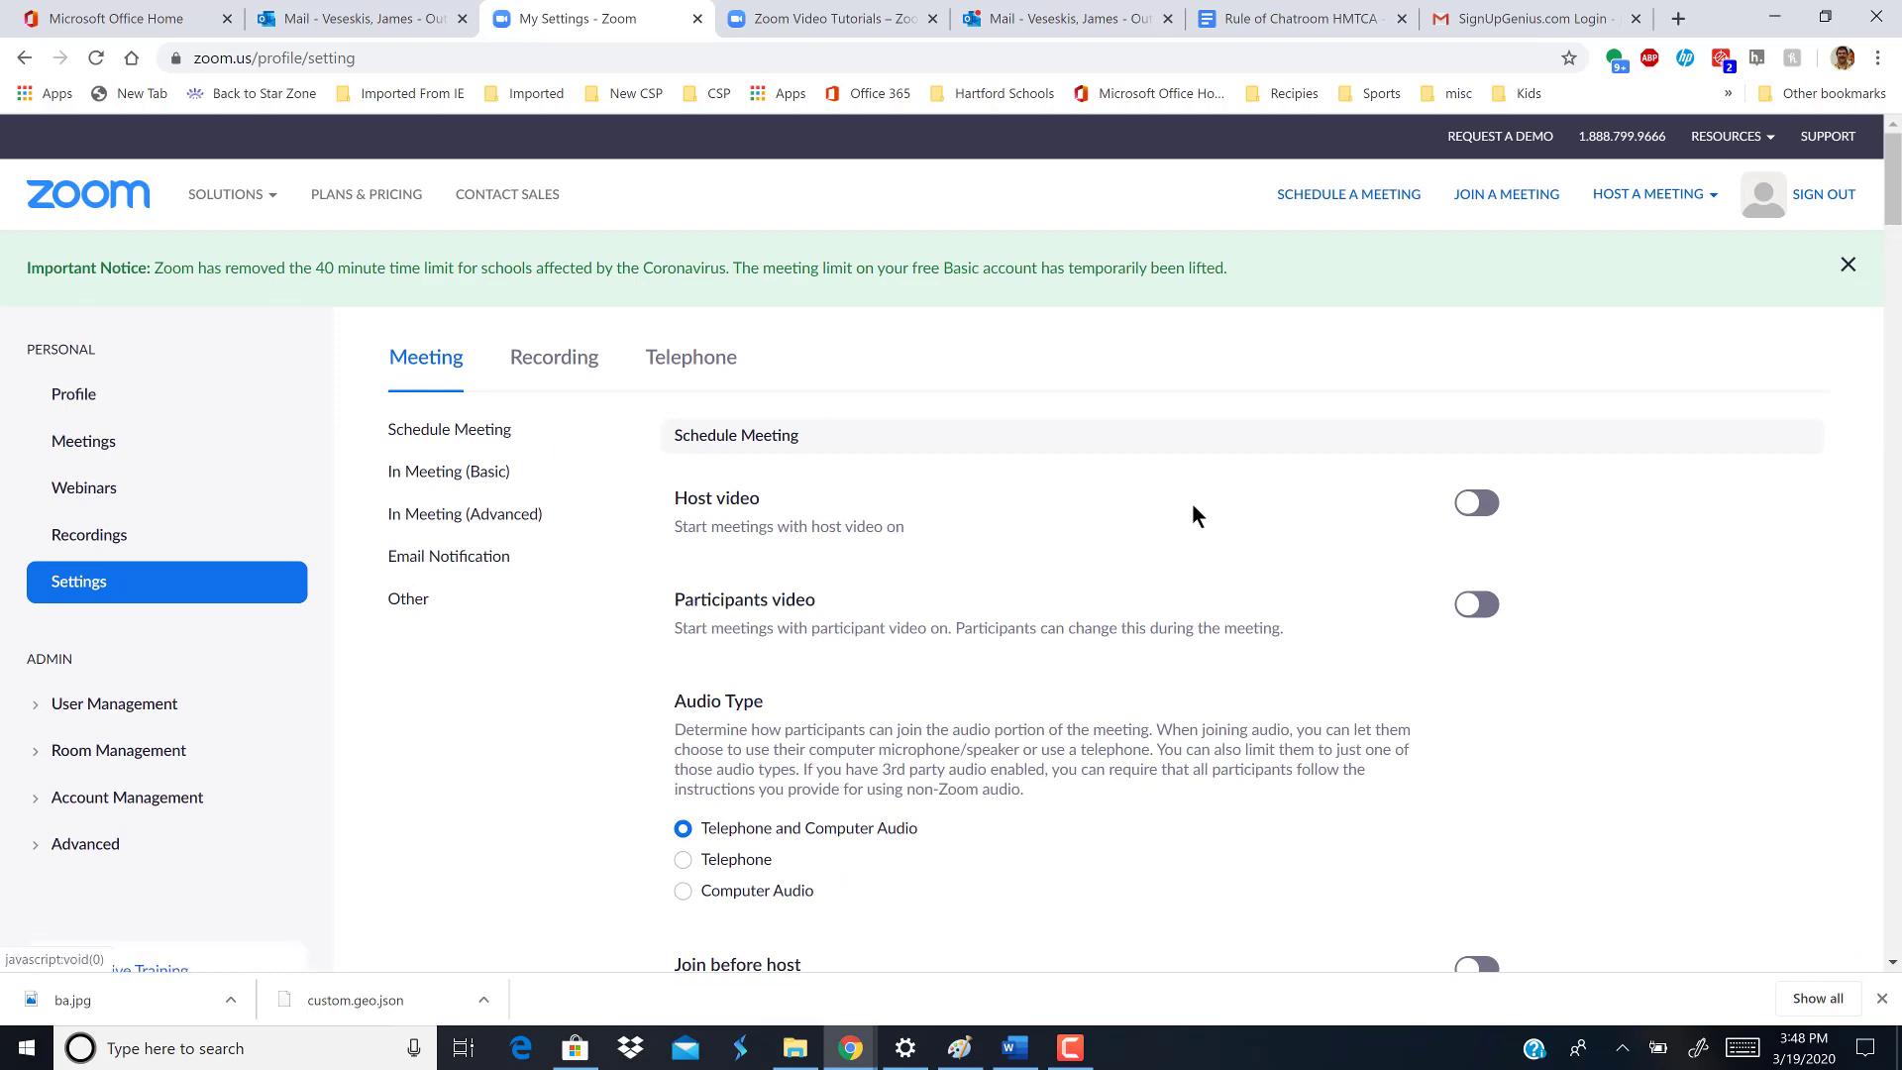
left_click(1478, 505)
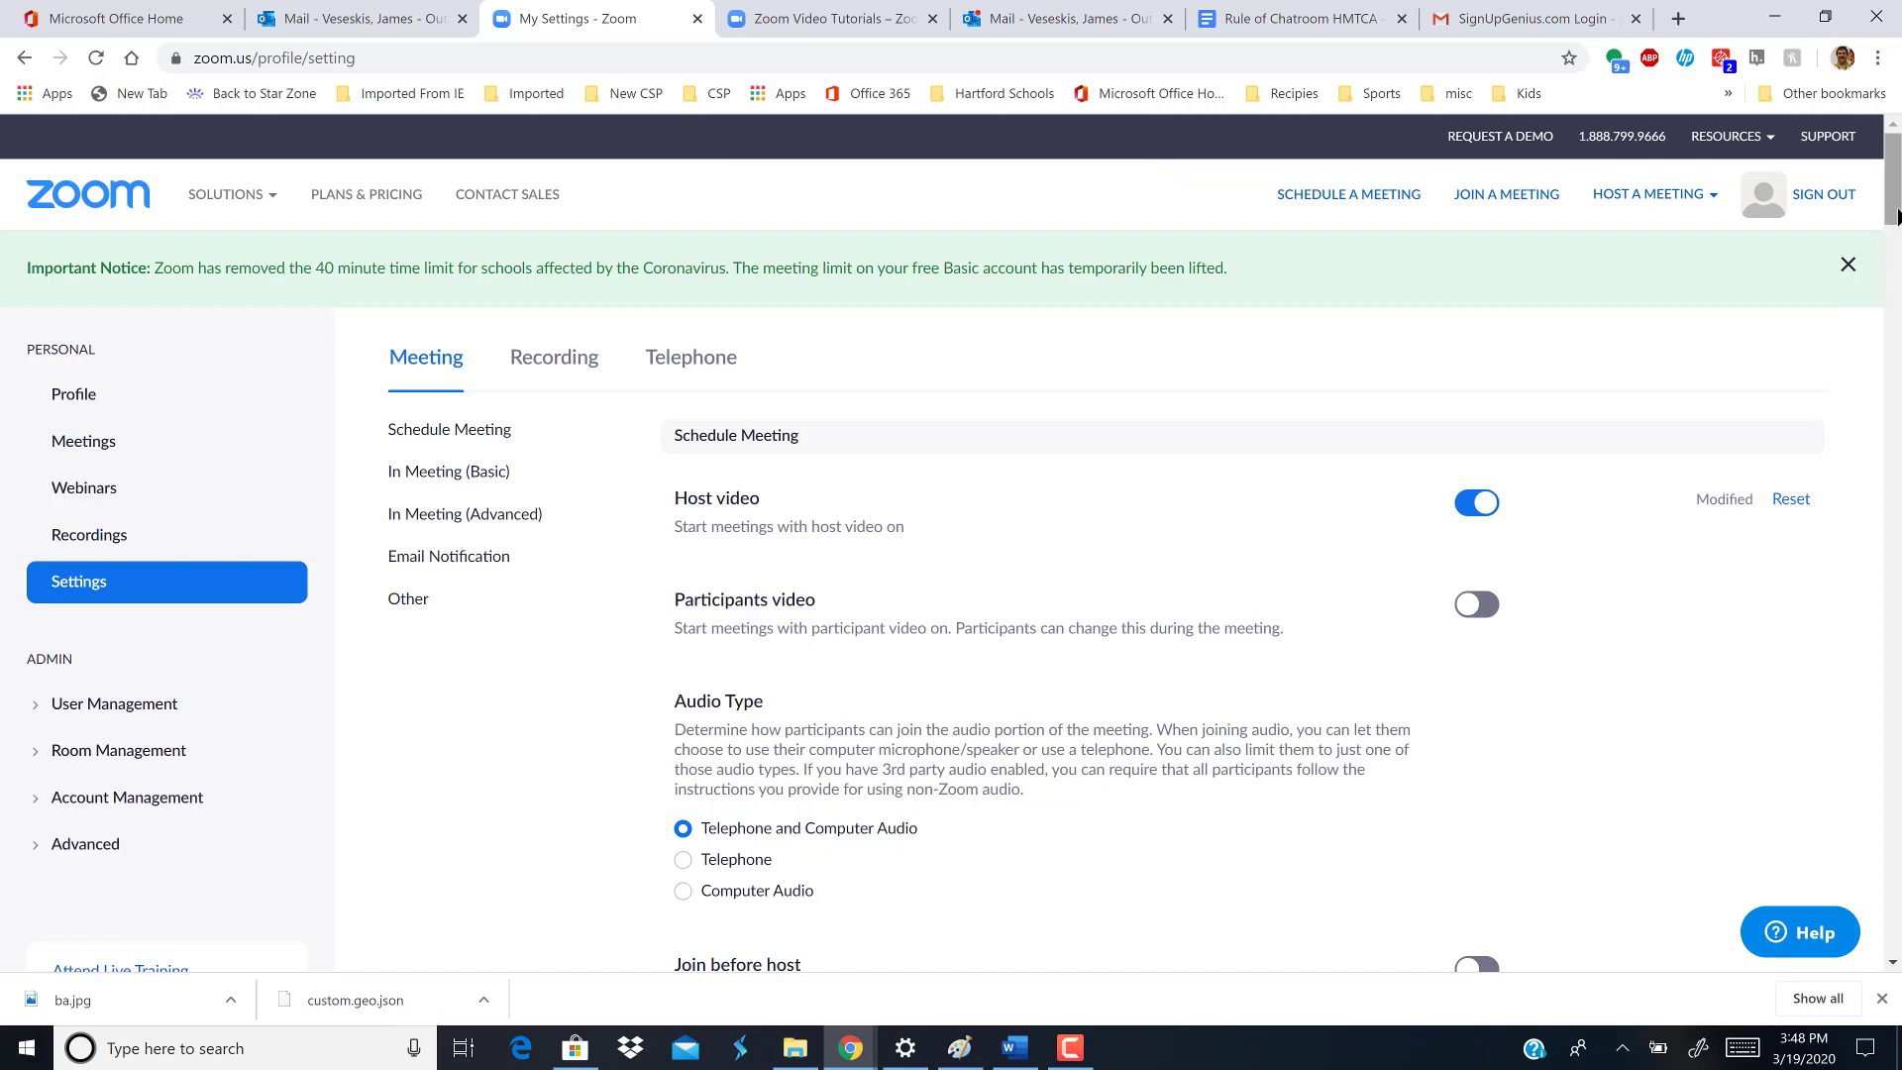
scroll(1897, 216, "down", 2)
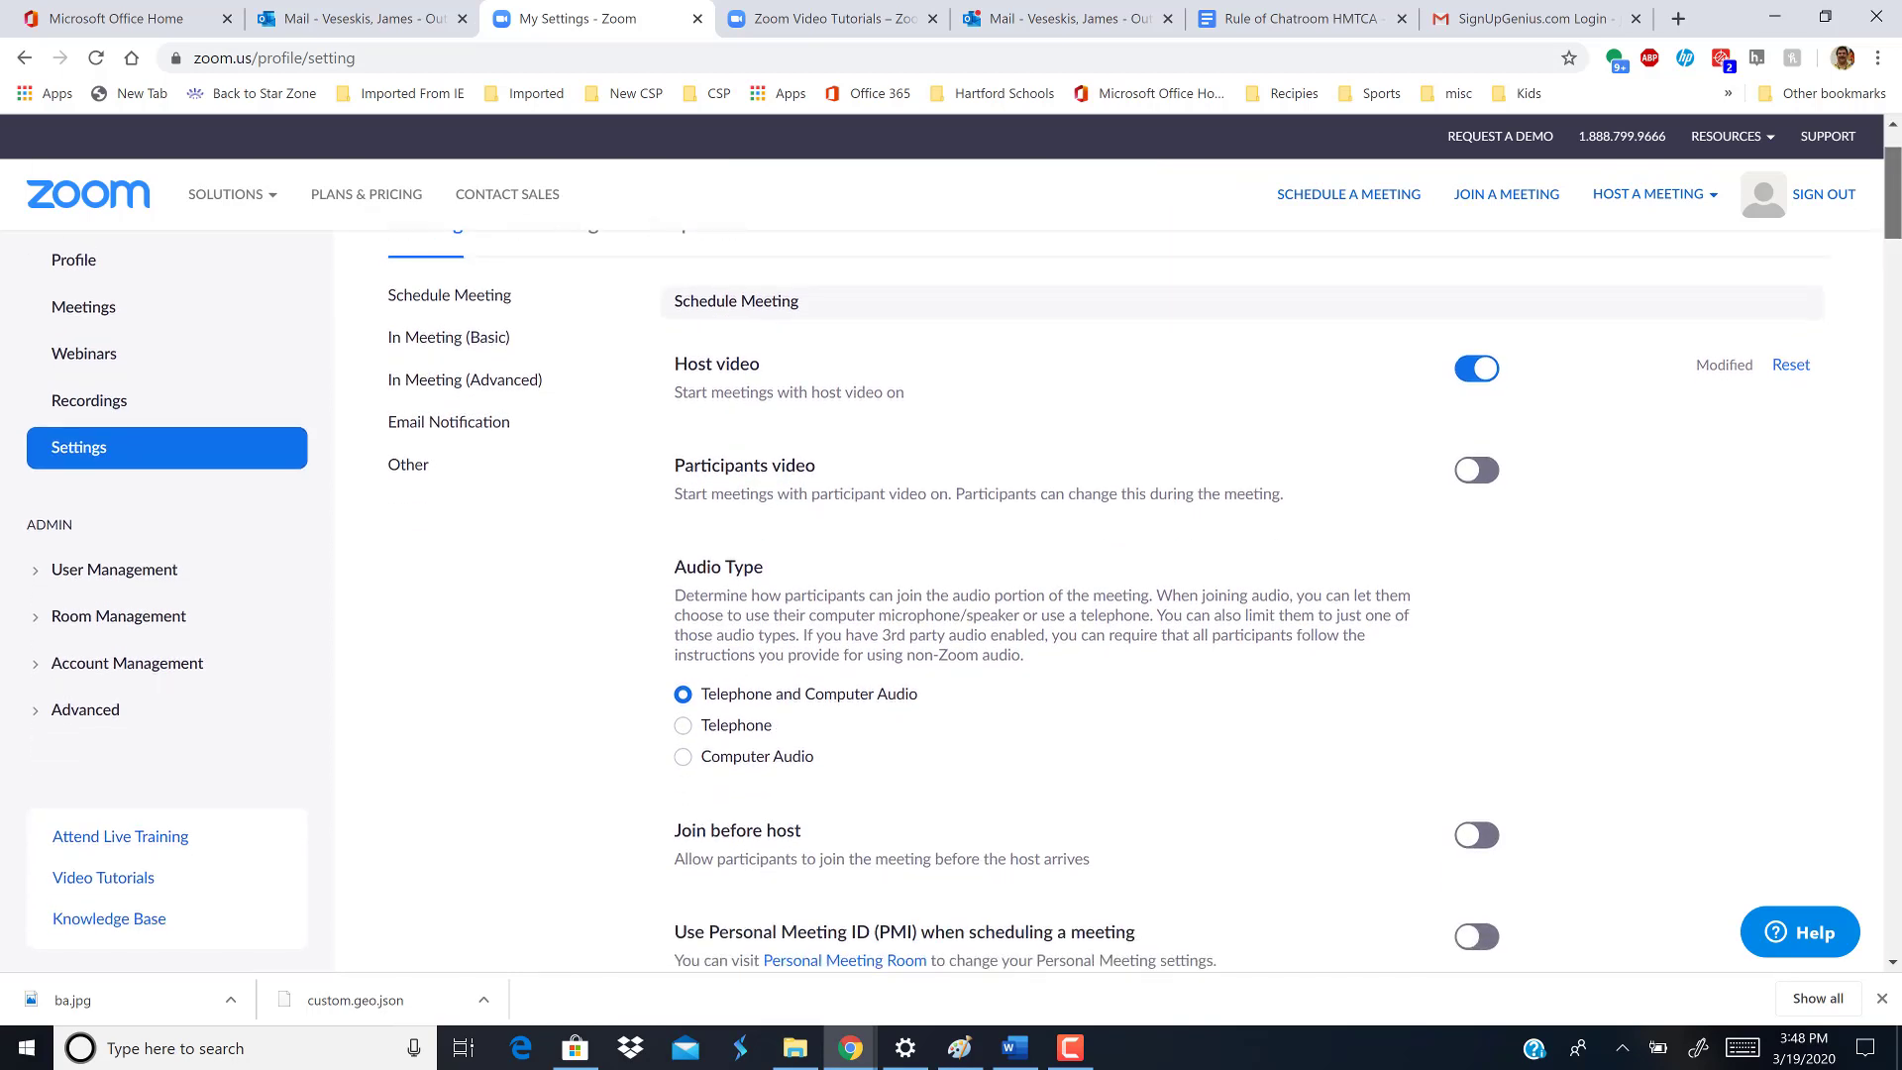
scroll(1897, 216, "down", 1)
scroll(1897, 216, "down", 1)
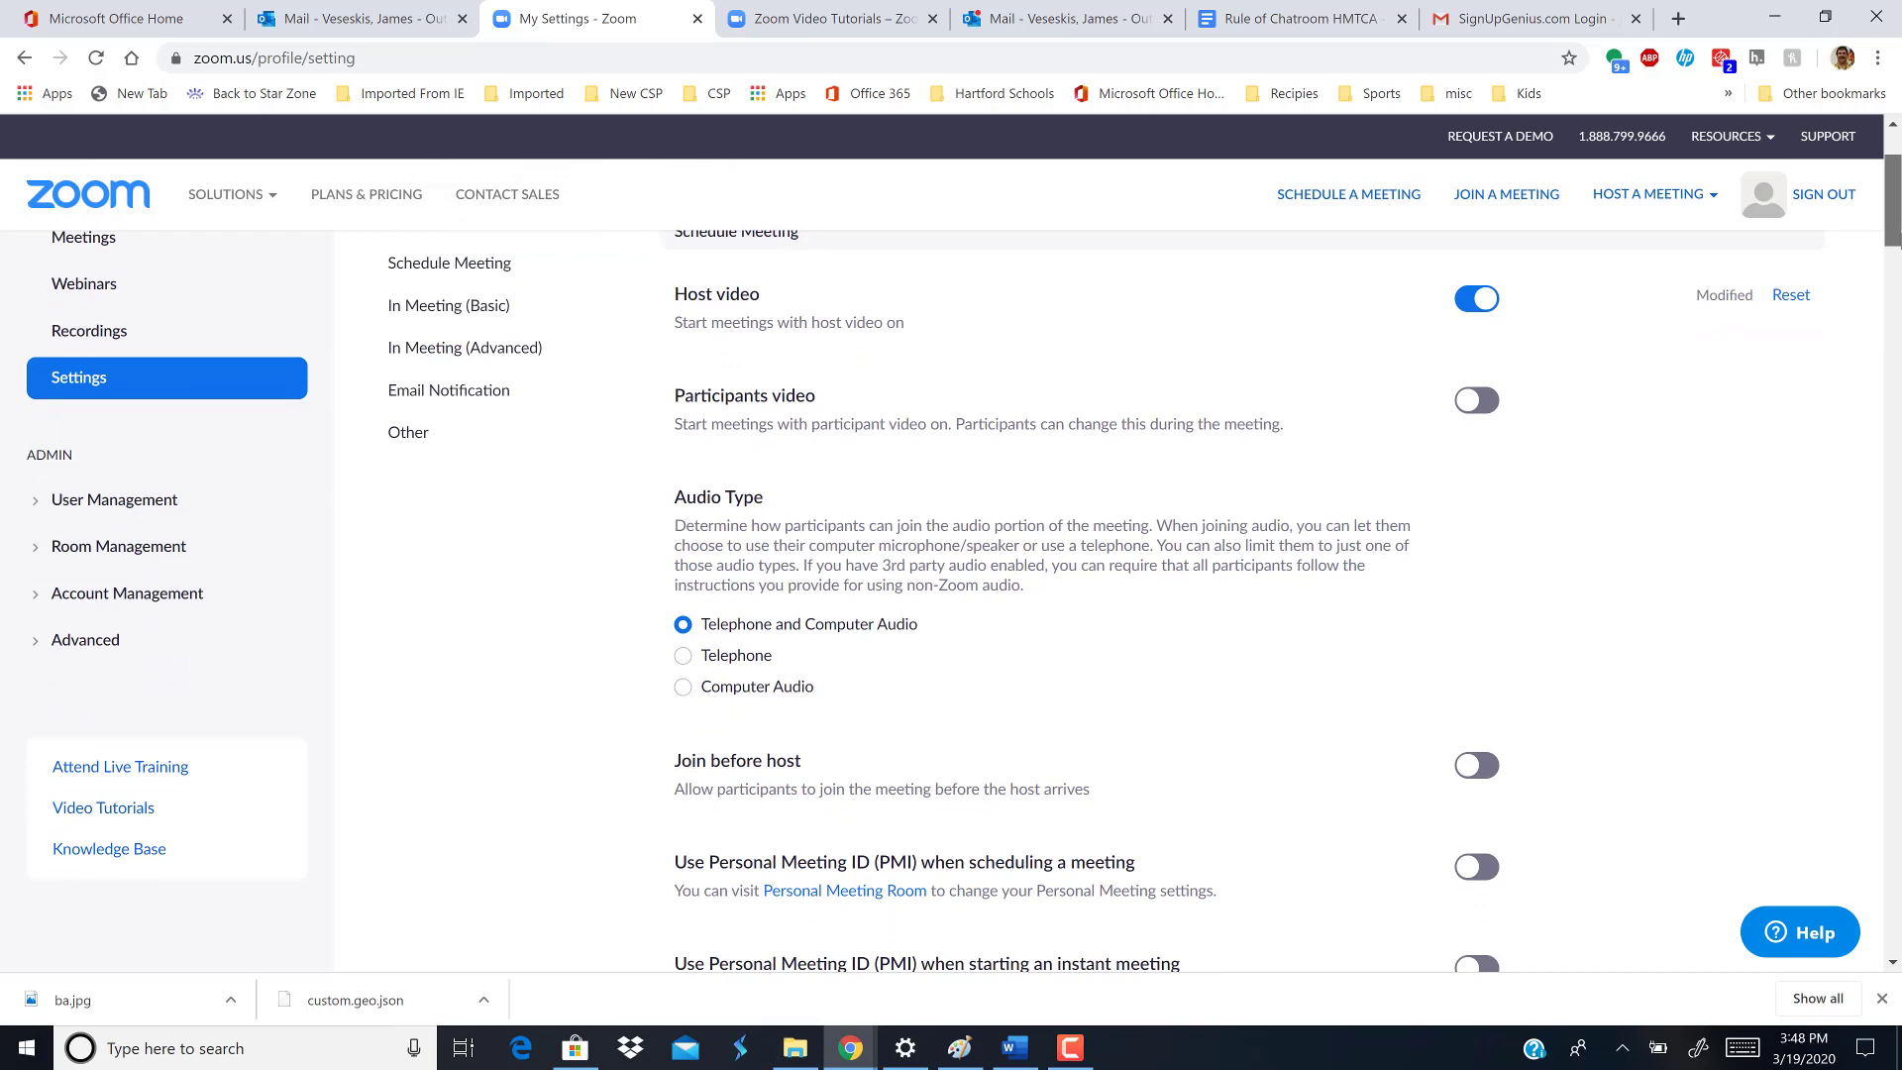
scroll(1897, 226, "up", 3)
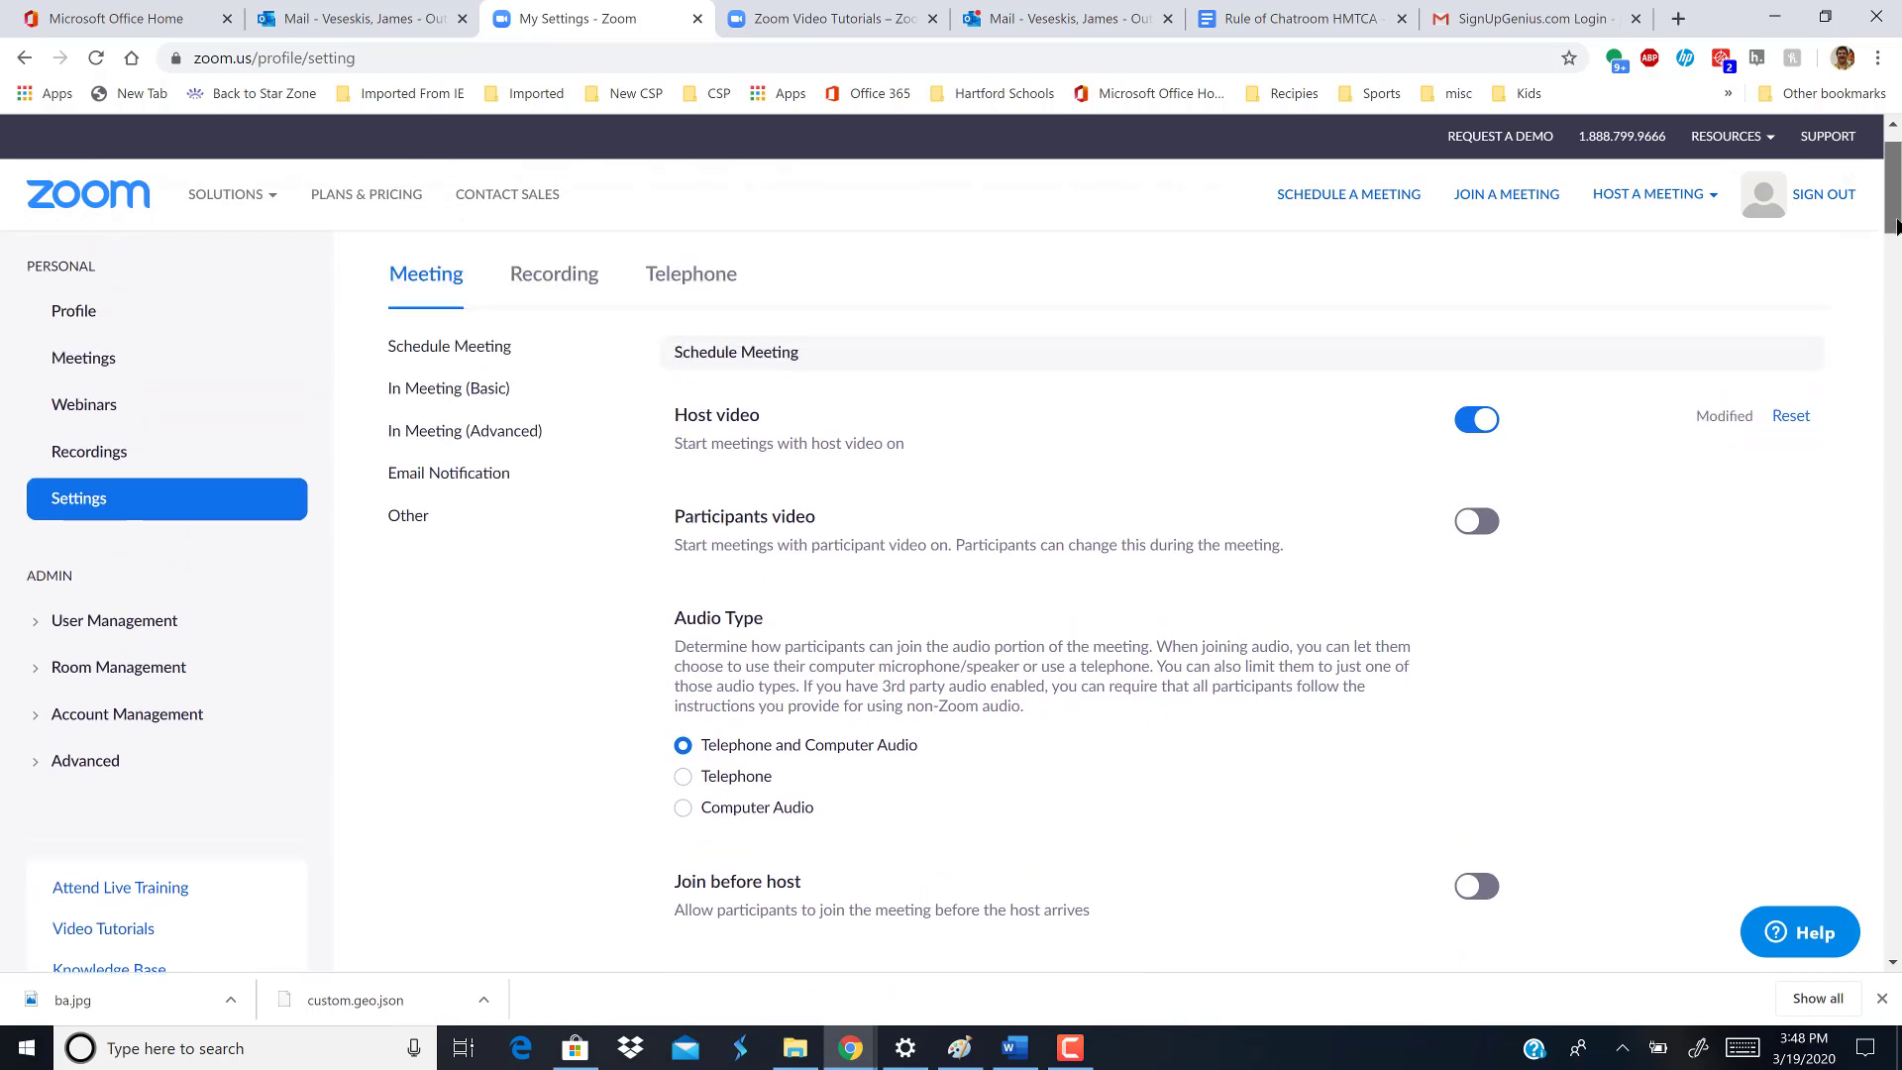
left_click_drag(1897, 228, 1898, 307)
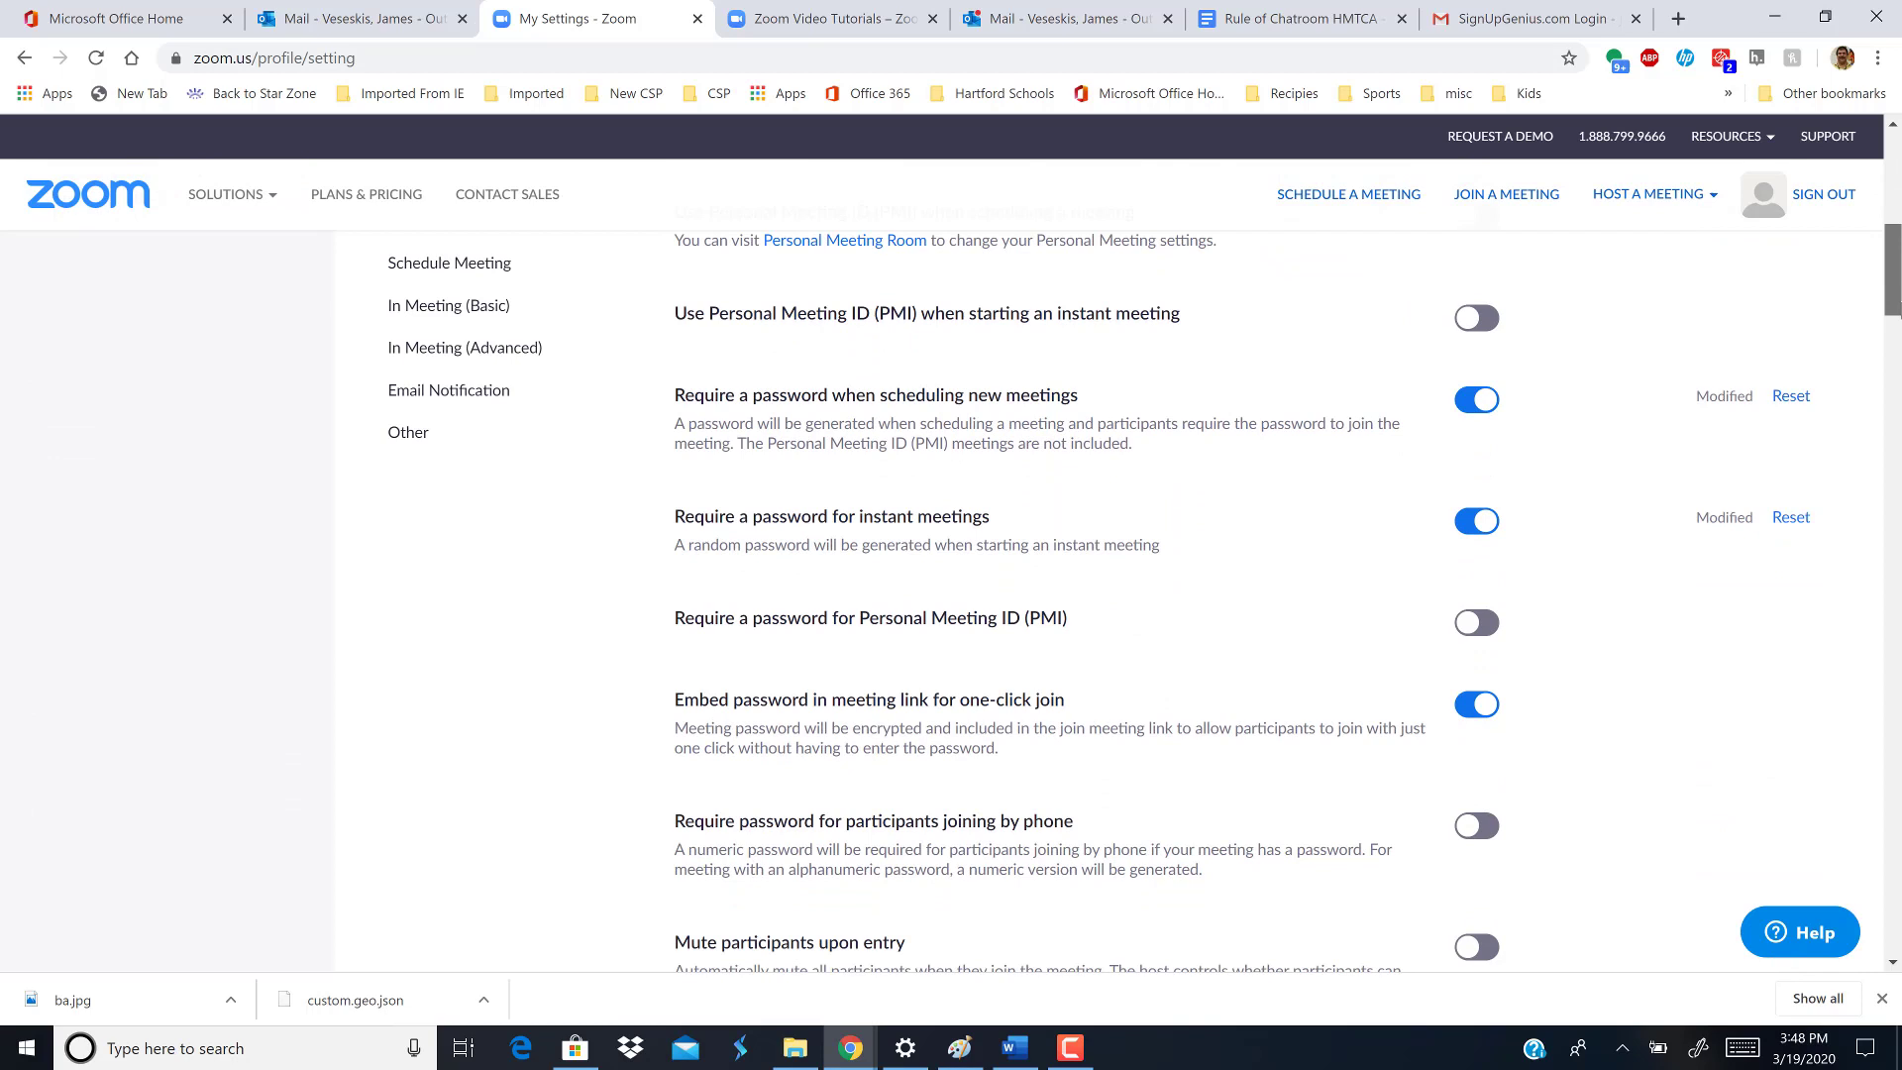
- Turn off the password requirement for new scheduled meetings and for instant meetings
left_click(1459, 403)
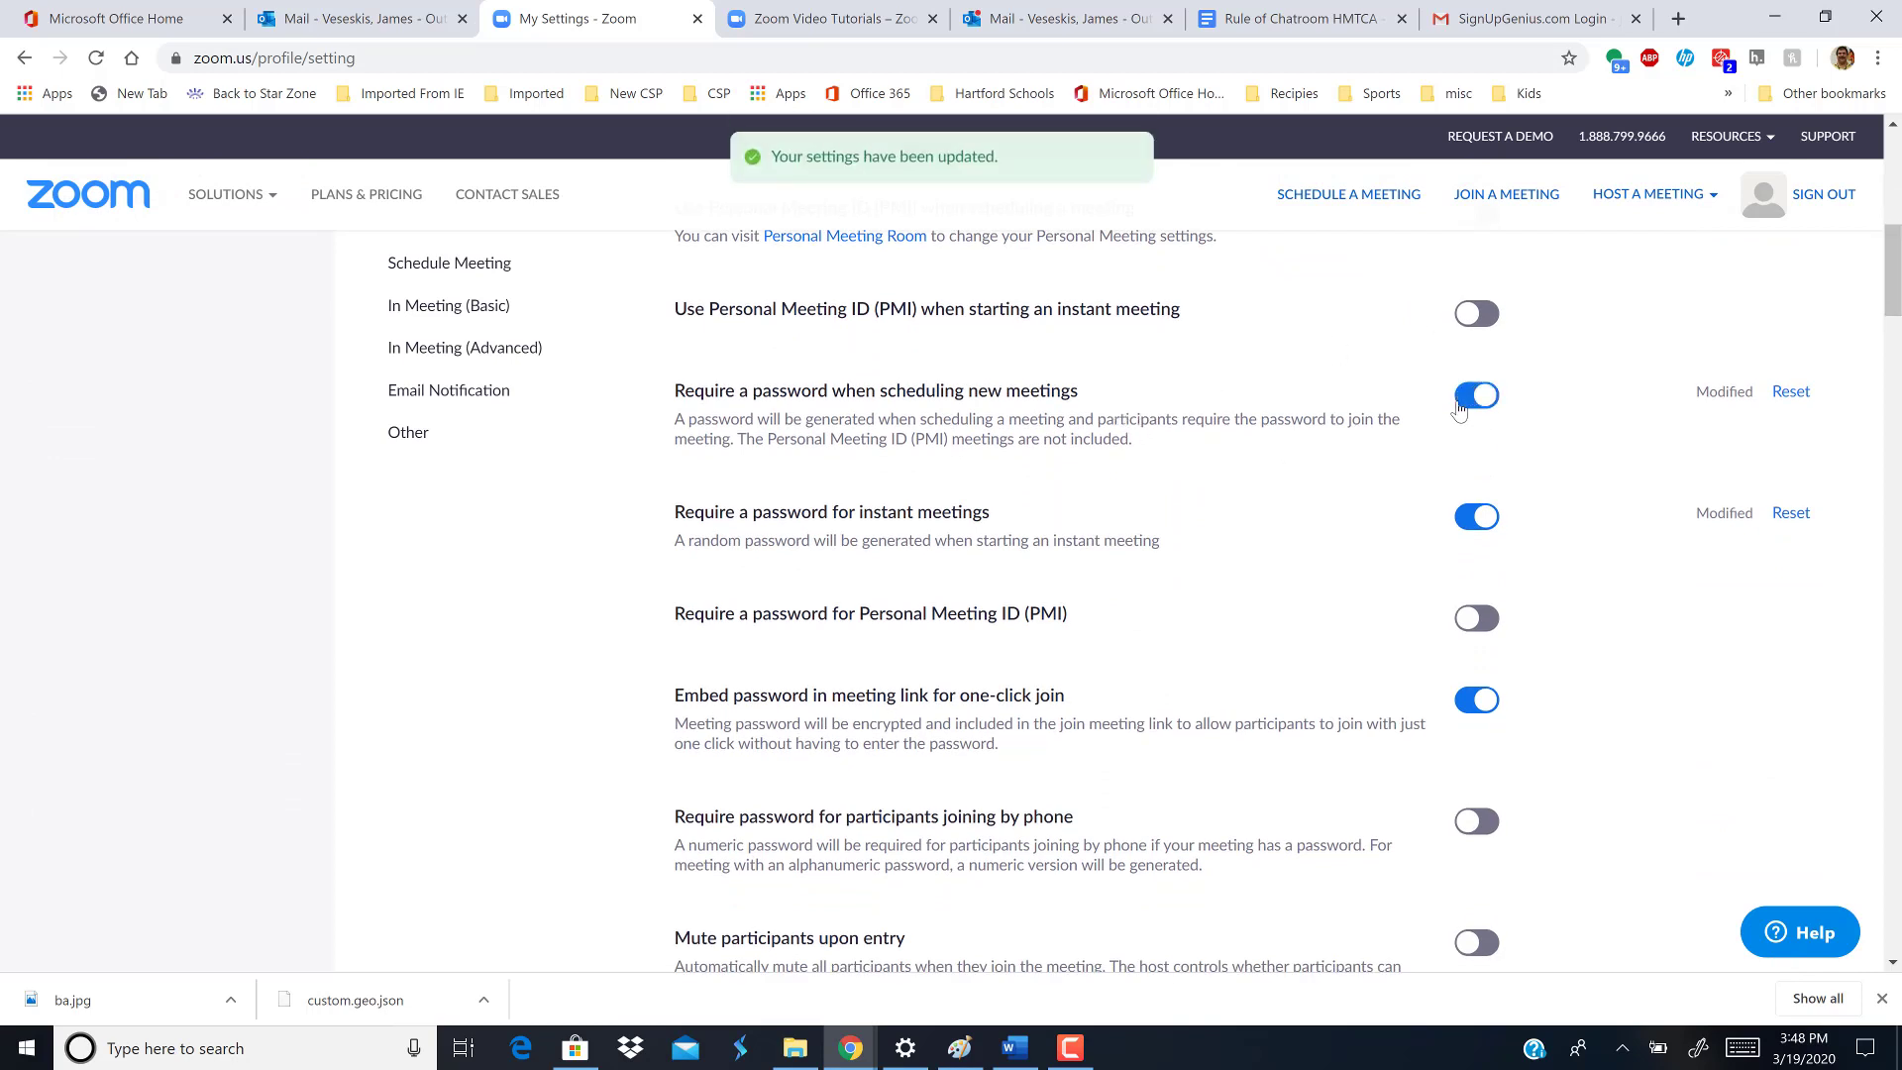
left_click(1462, 400)
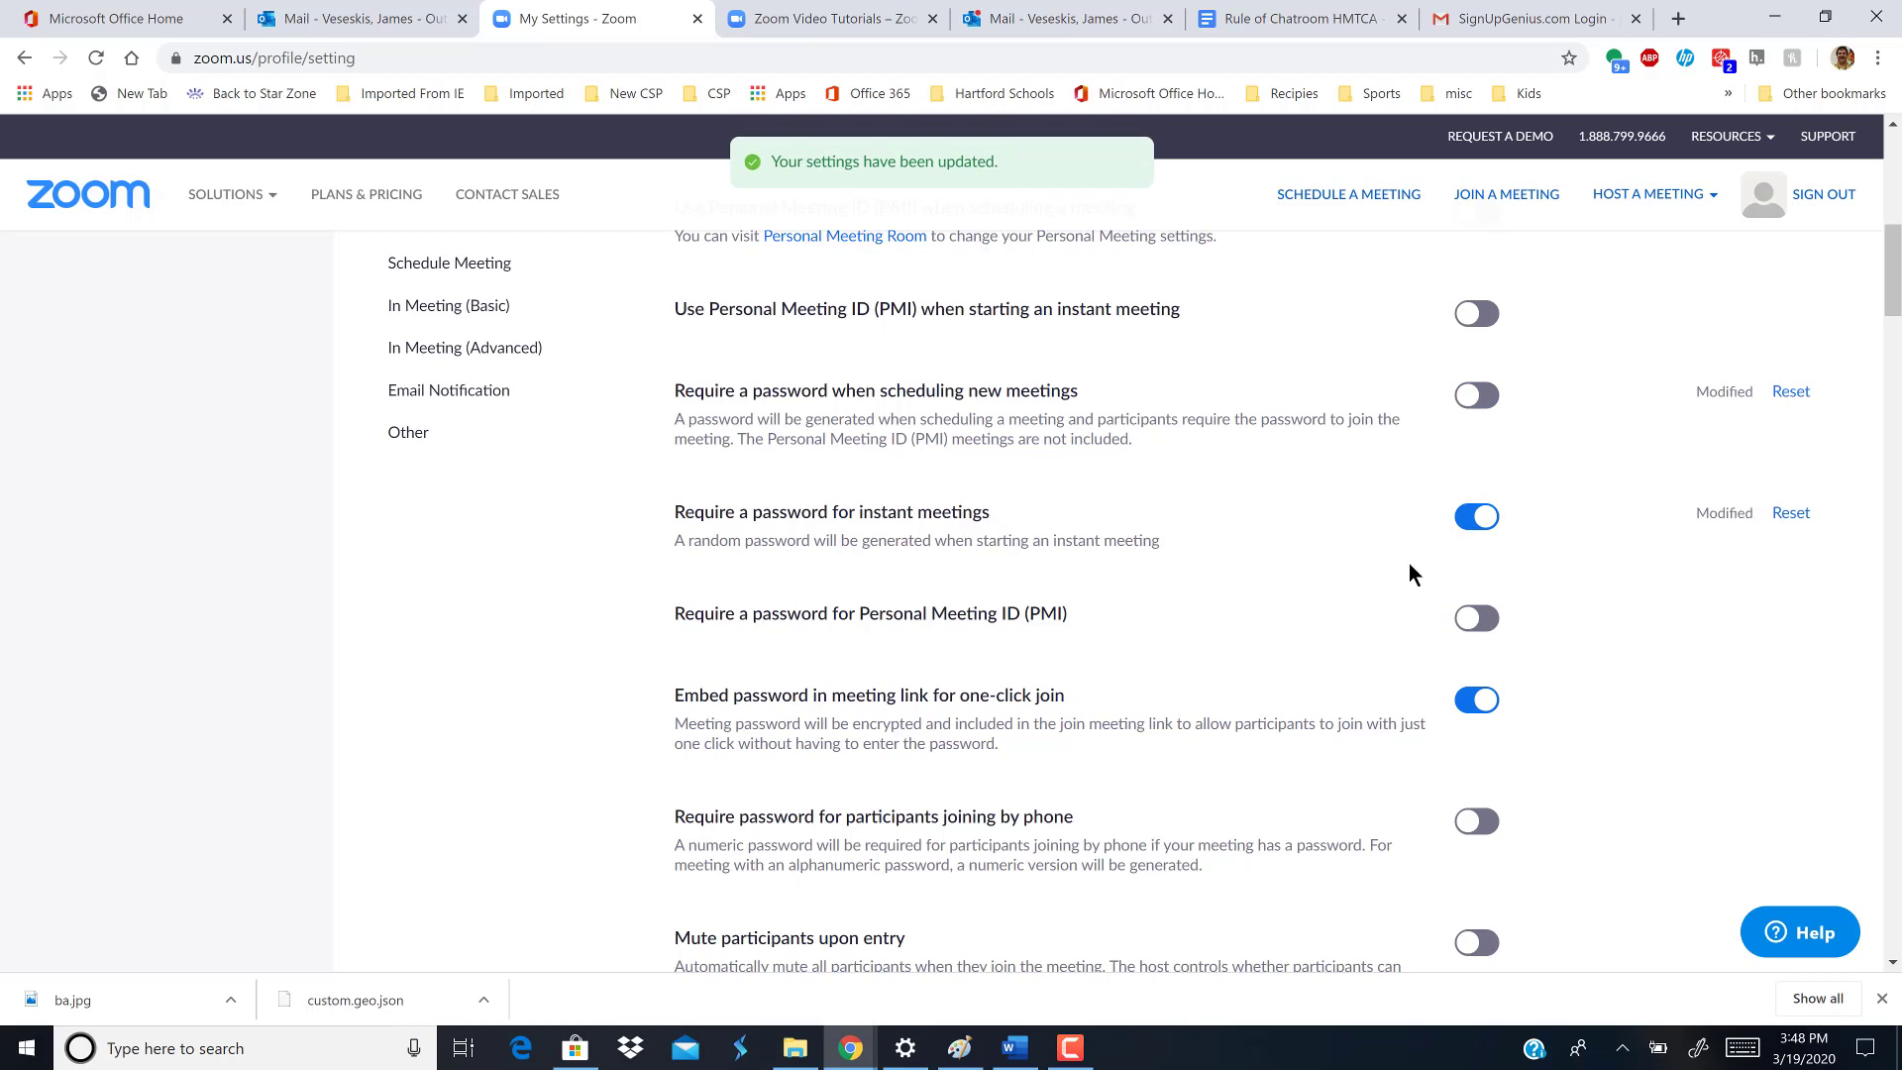
left_click(1462, 525)
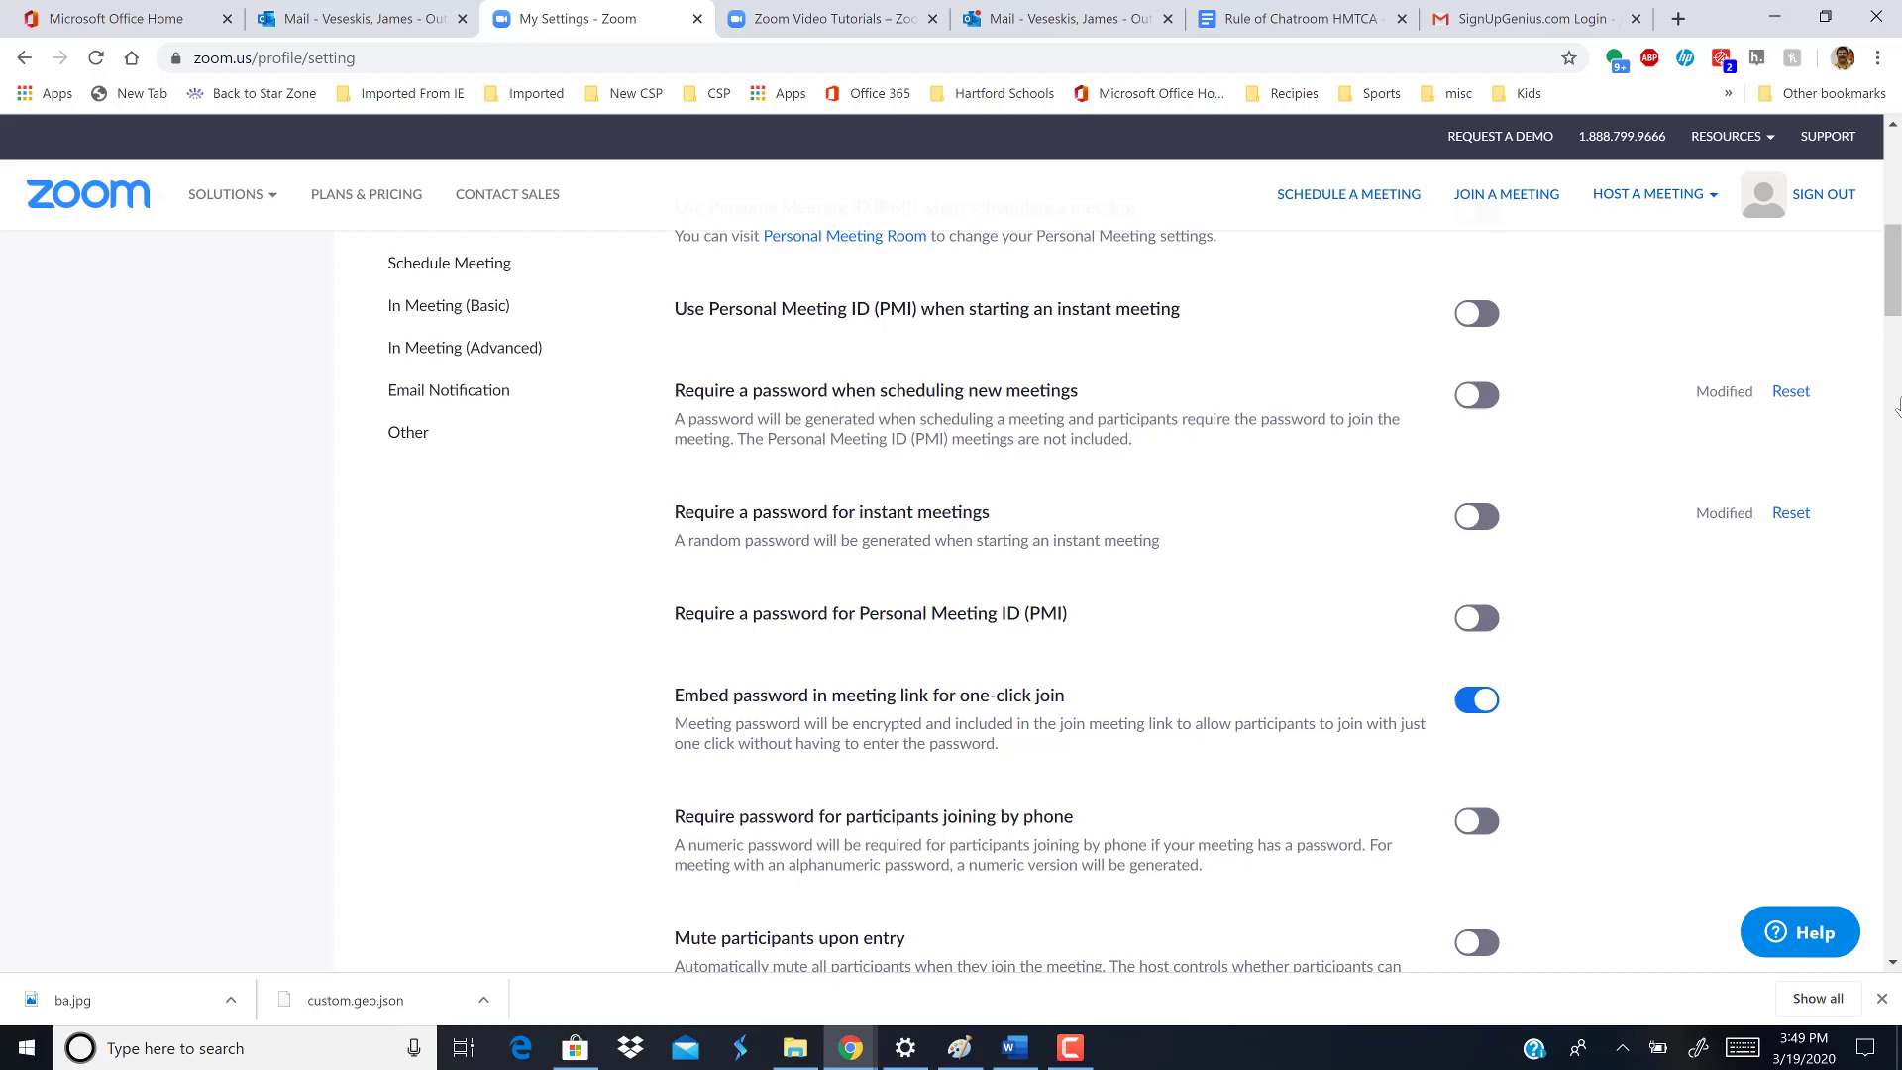
left_click_drag(1892, 312, 1899, 410)
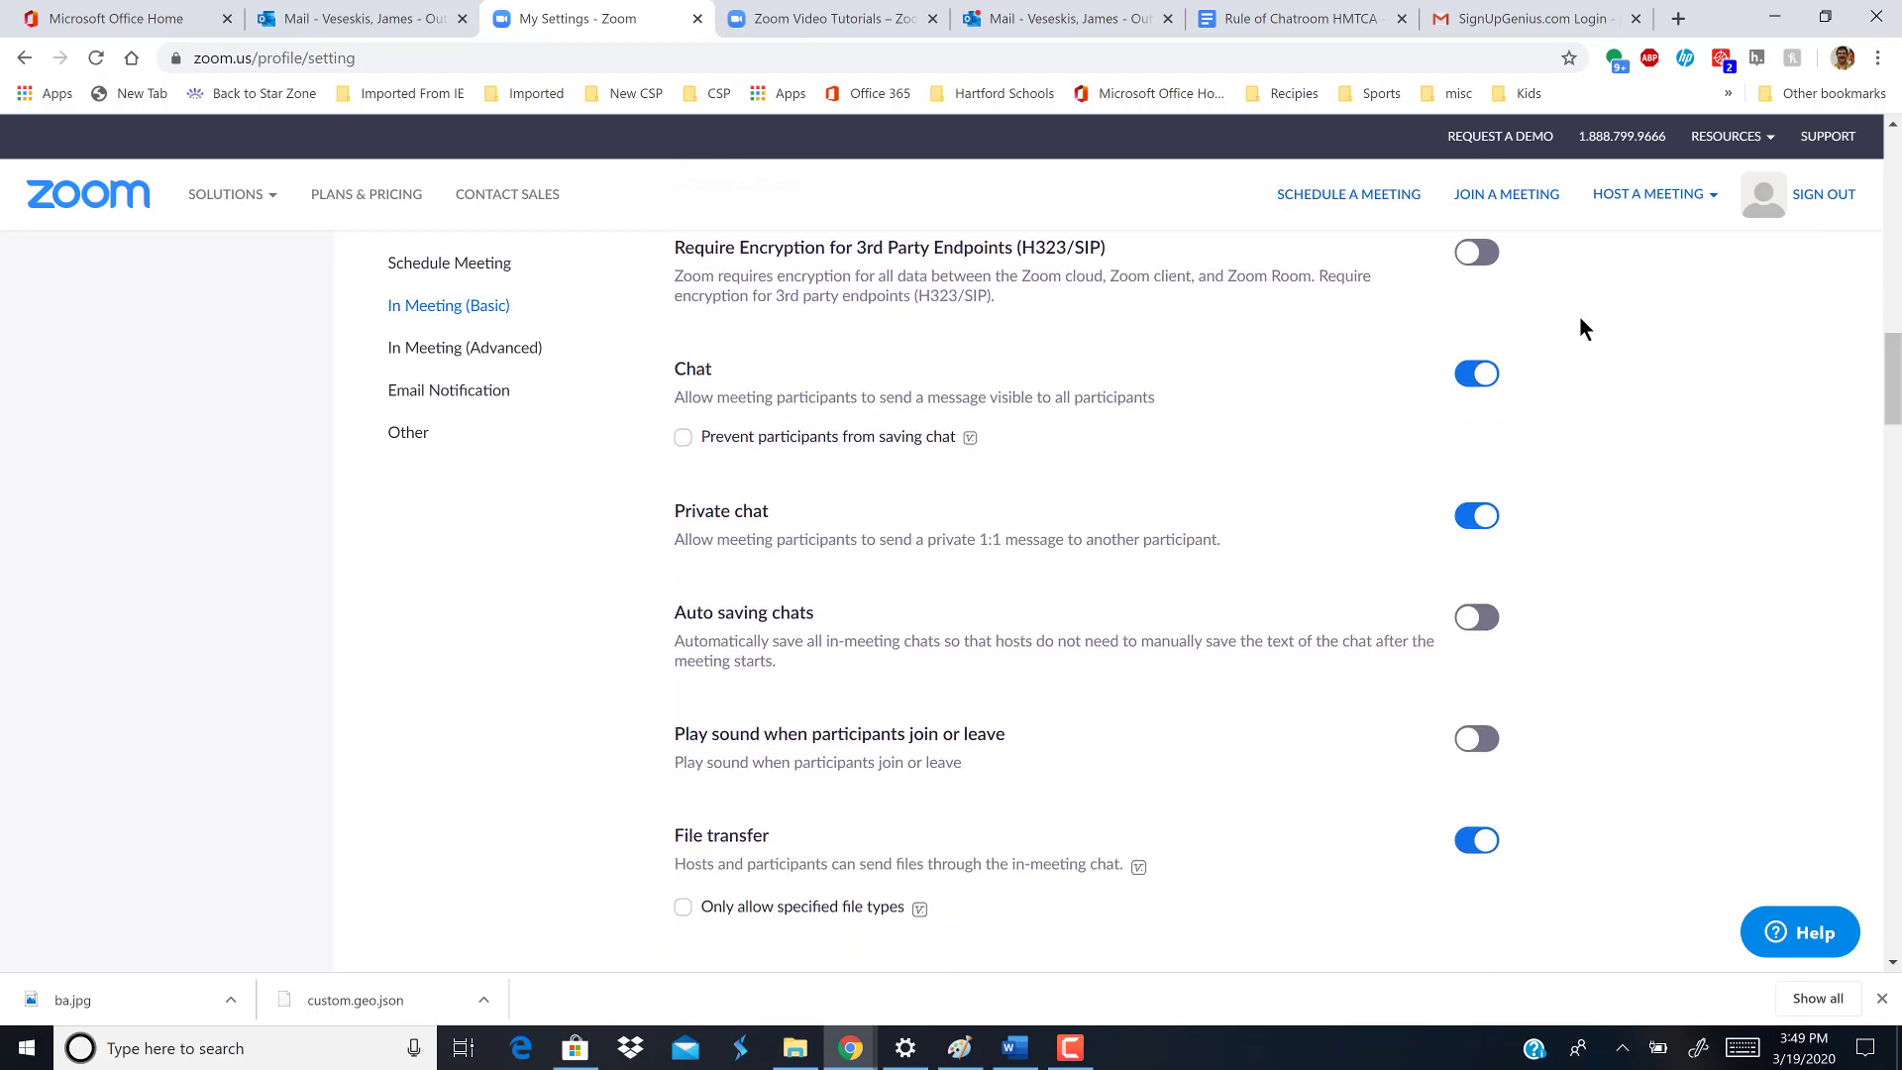
- Switch off the Private chat toggle under In Meeting (Basic)
left_click(1469, 517)
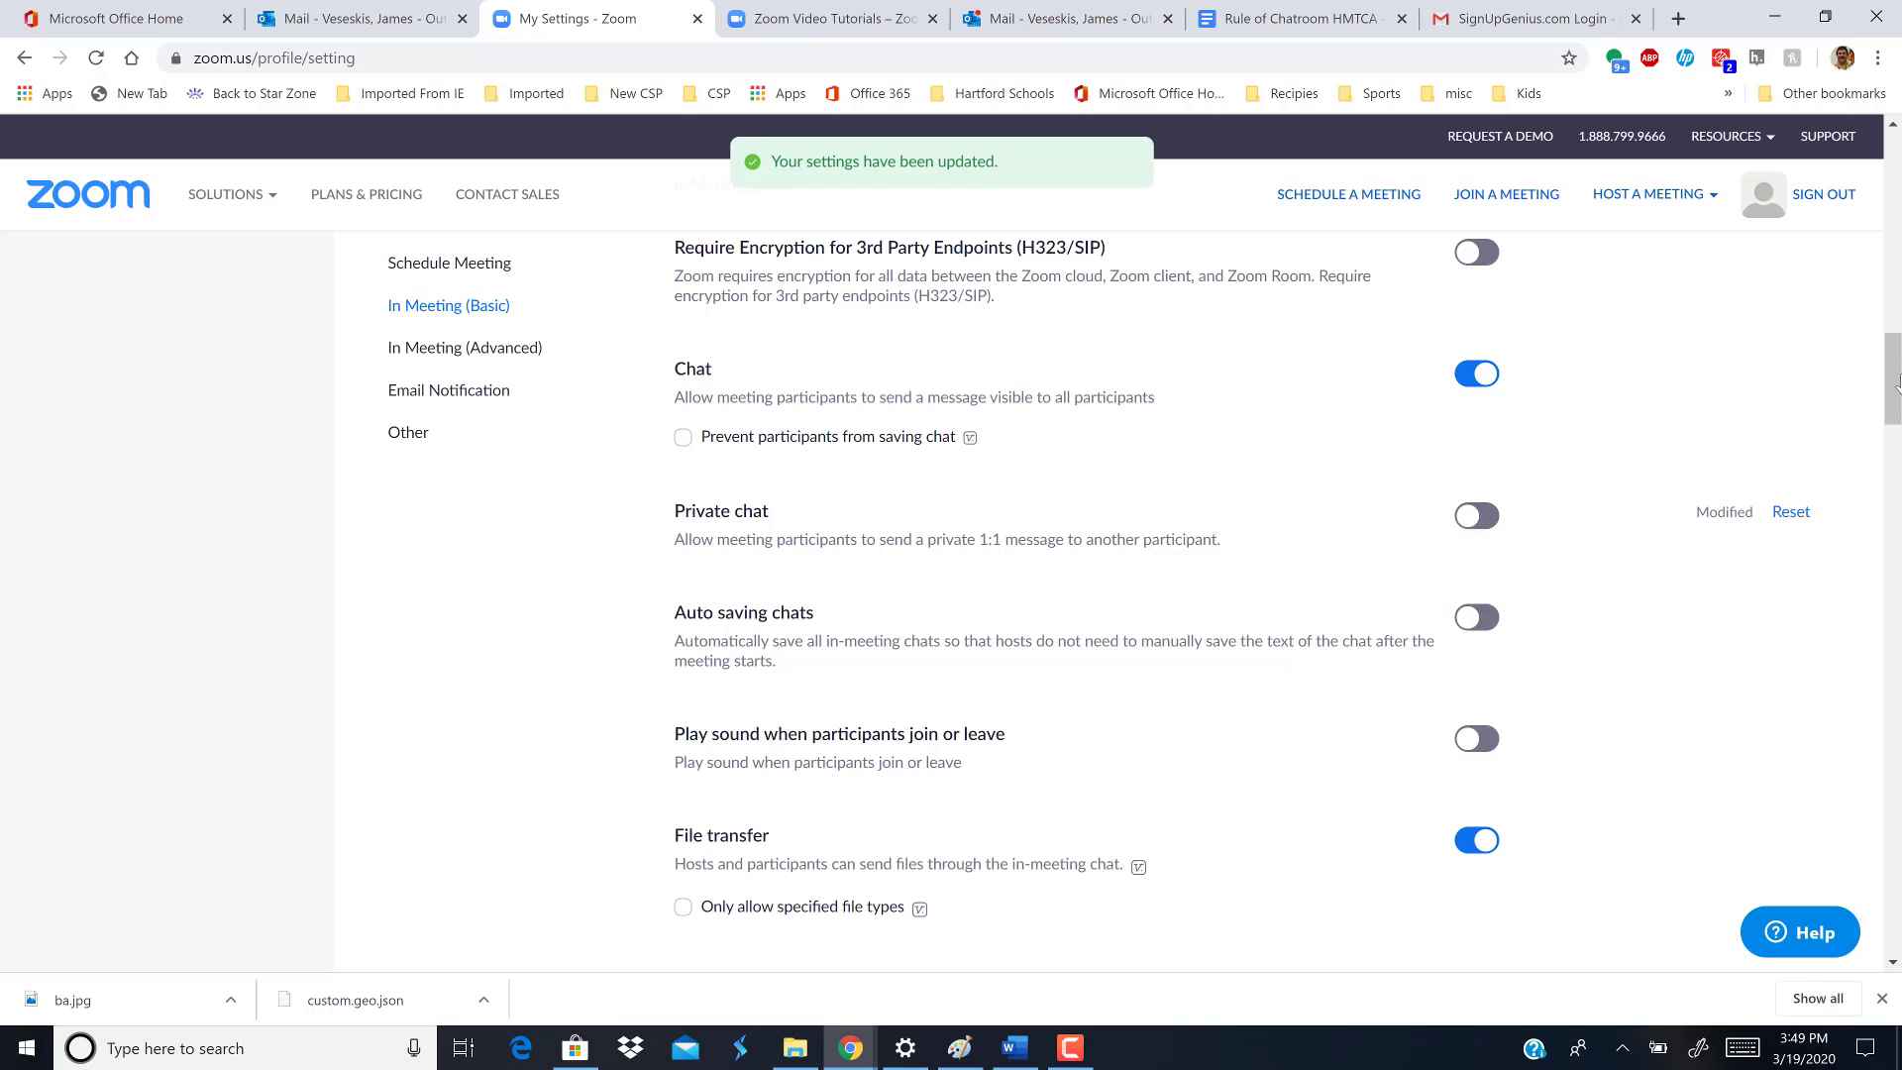
left_click_drag(1896, 381, 1894, 173)
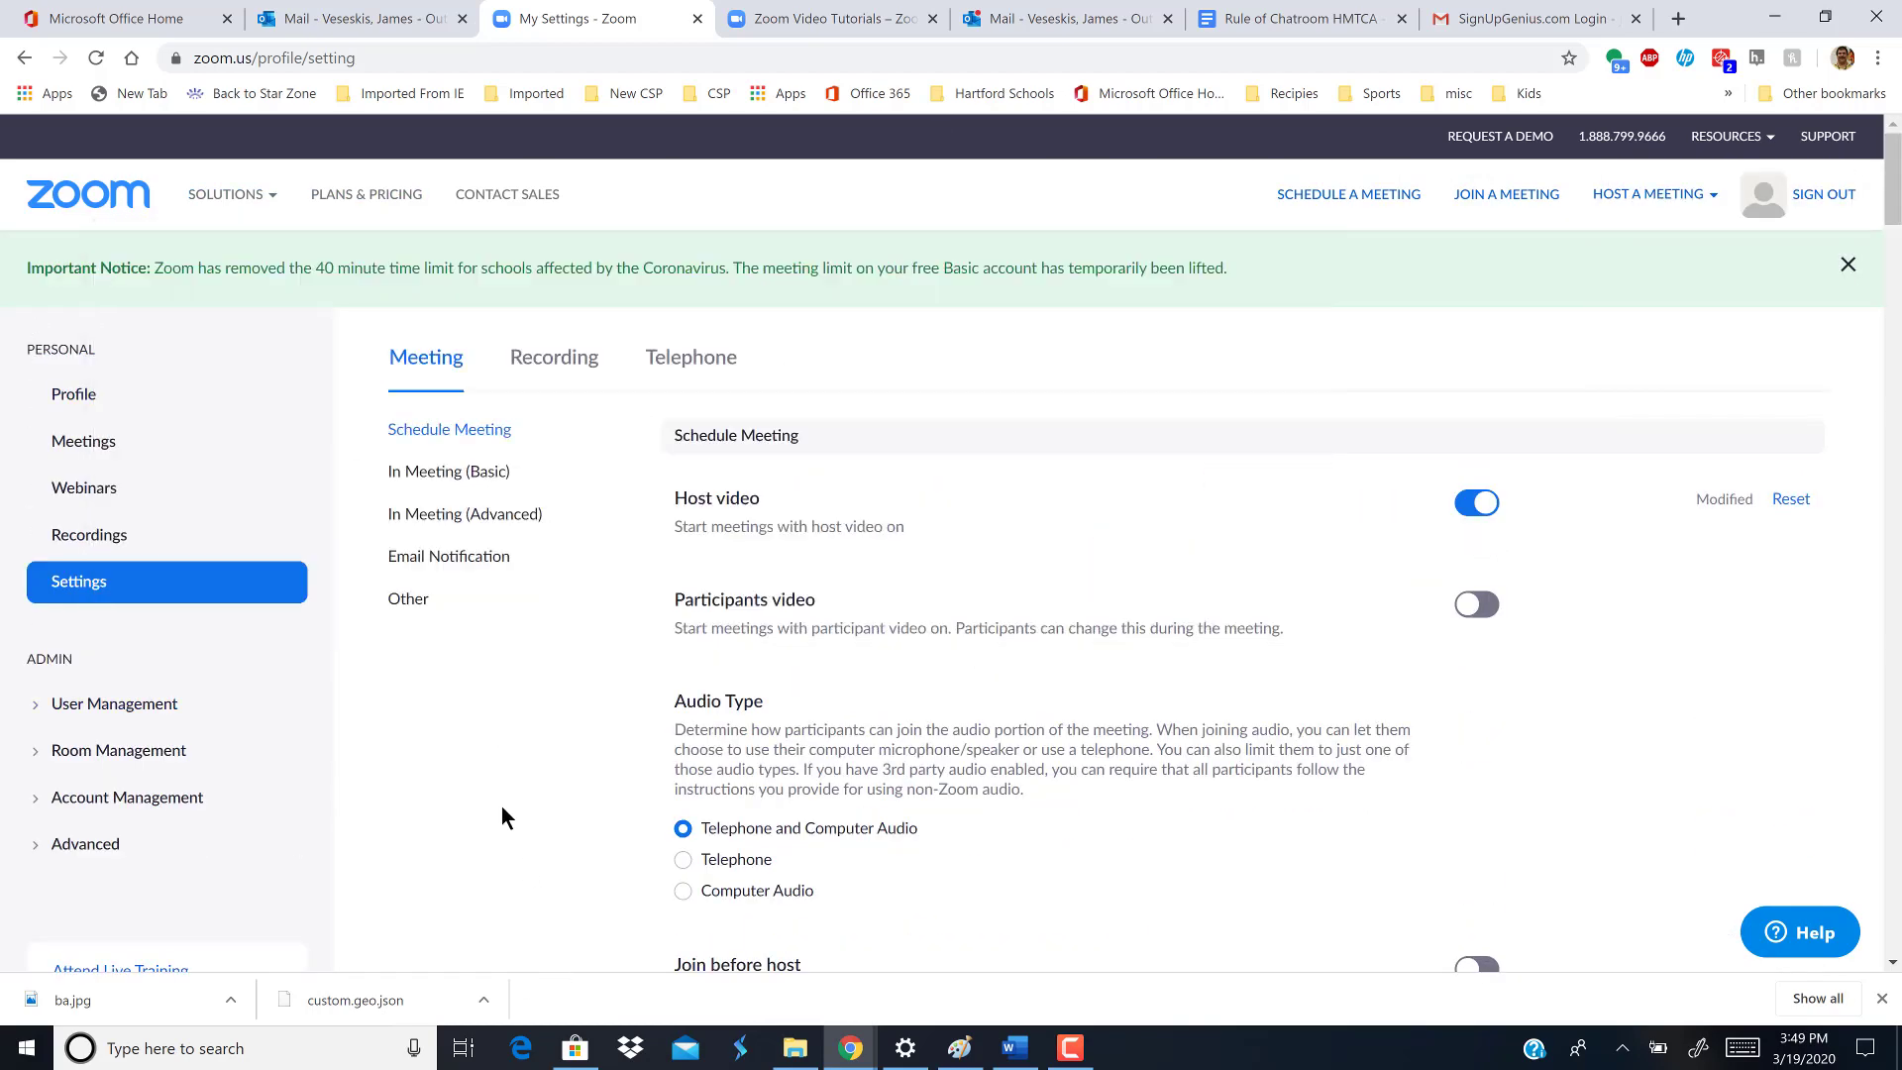
left_click(467, 481)
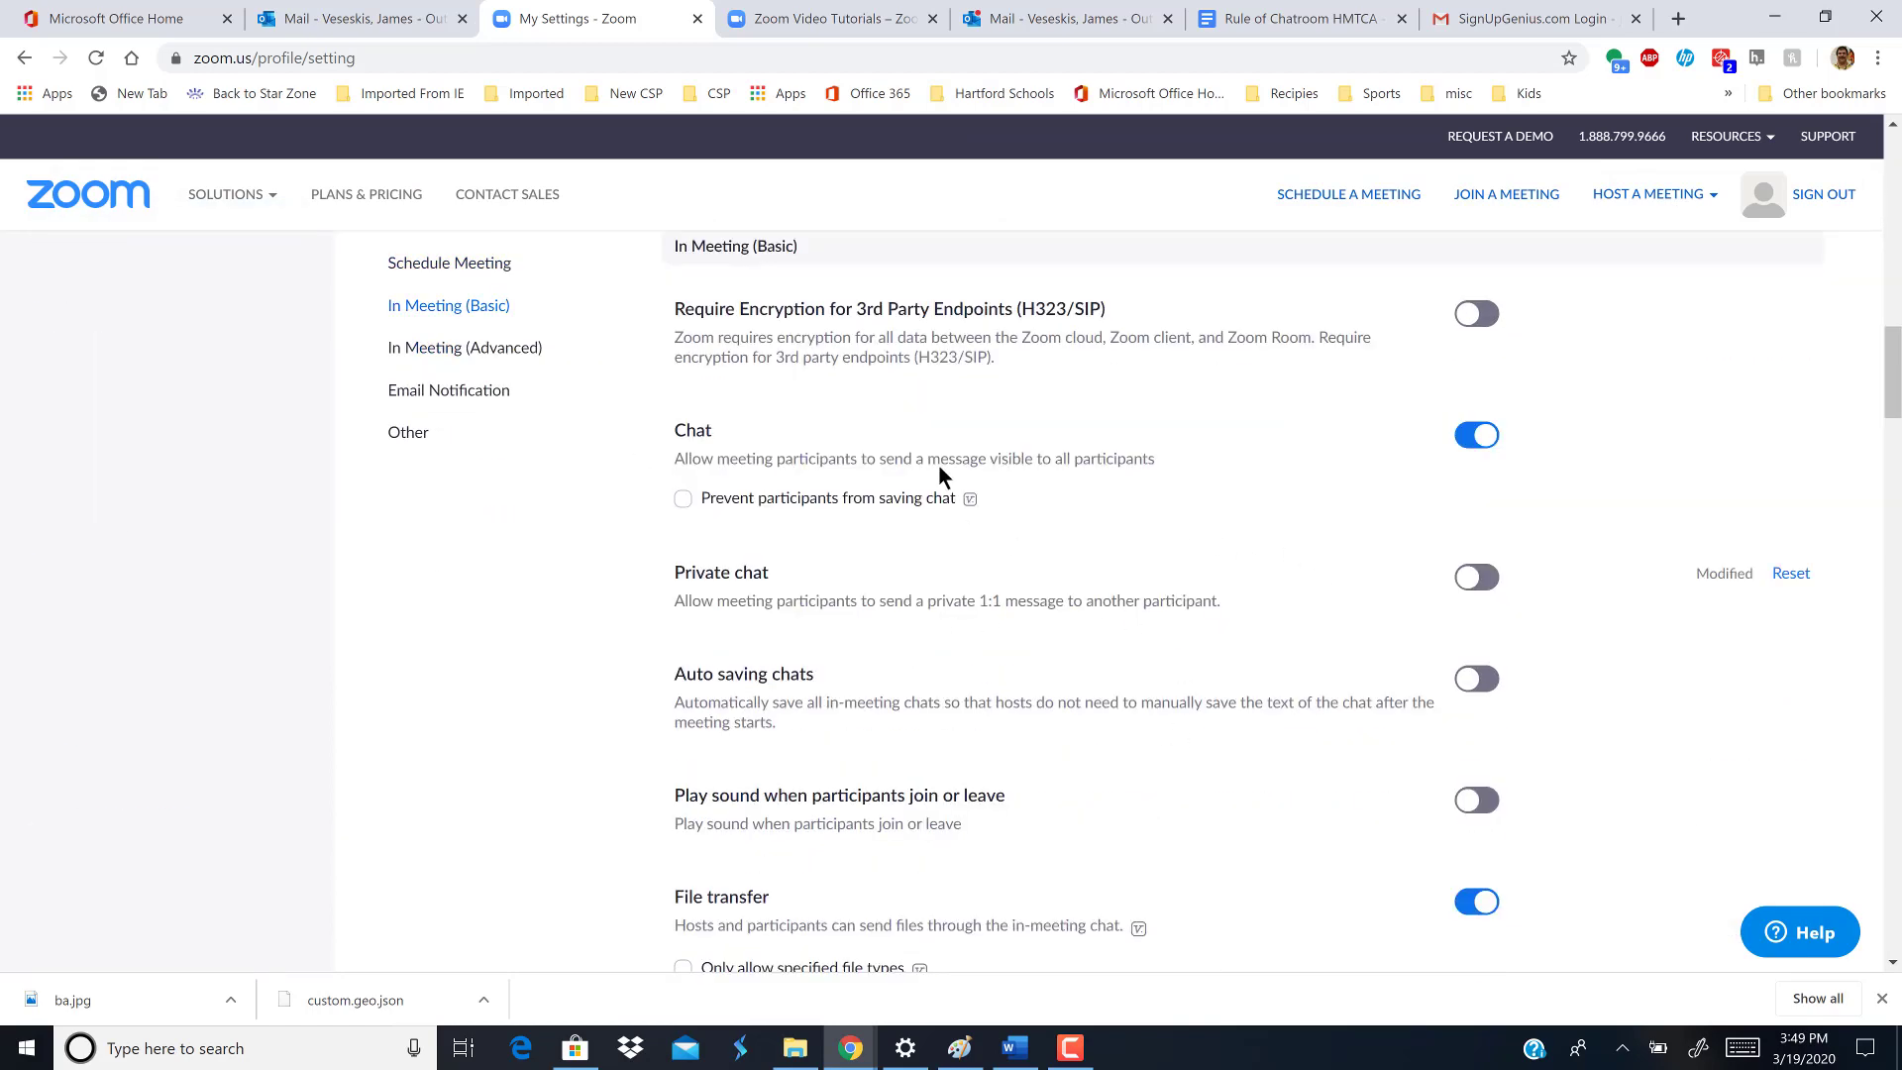
scroll(1894, 407, "up", 12)
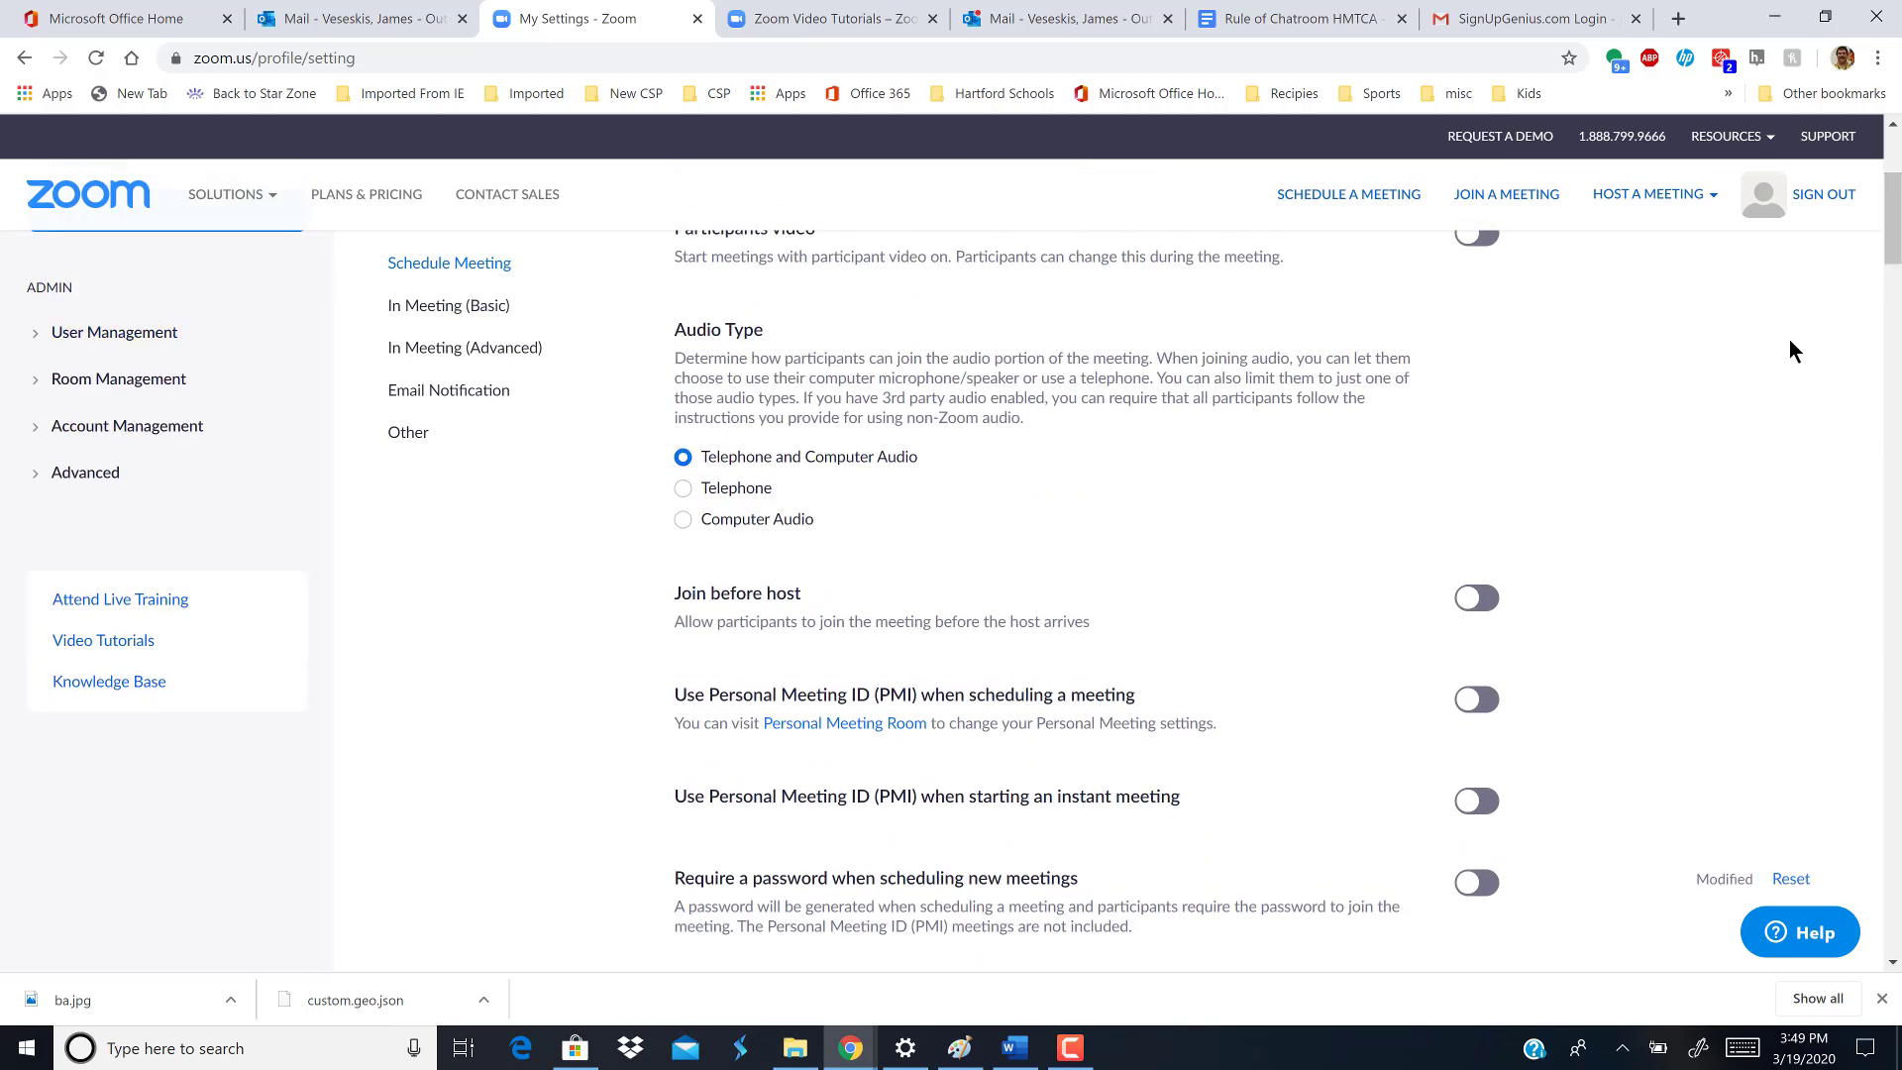
left_click_drag(1894, 218, 1893, 179)
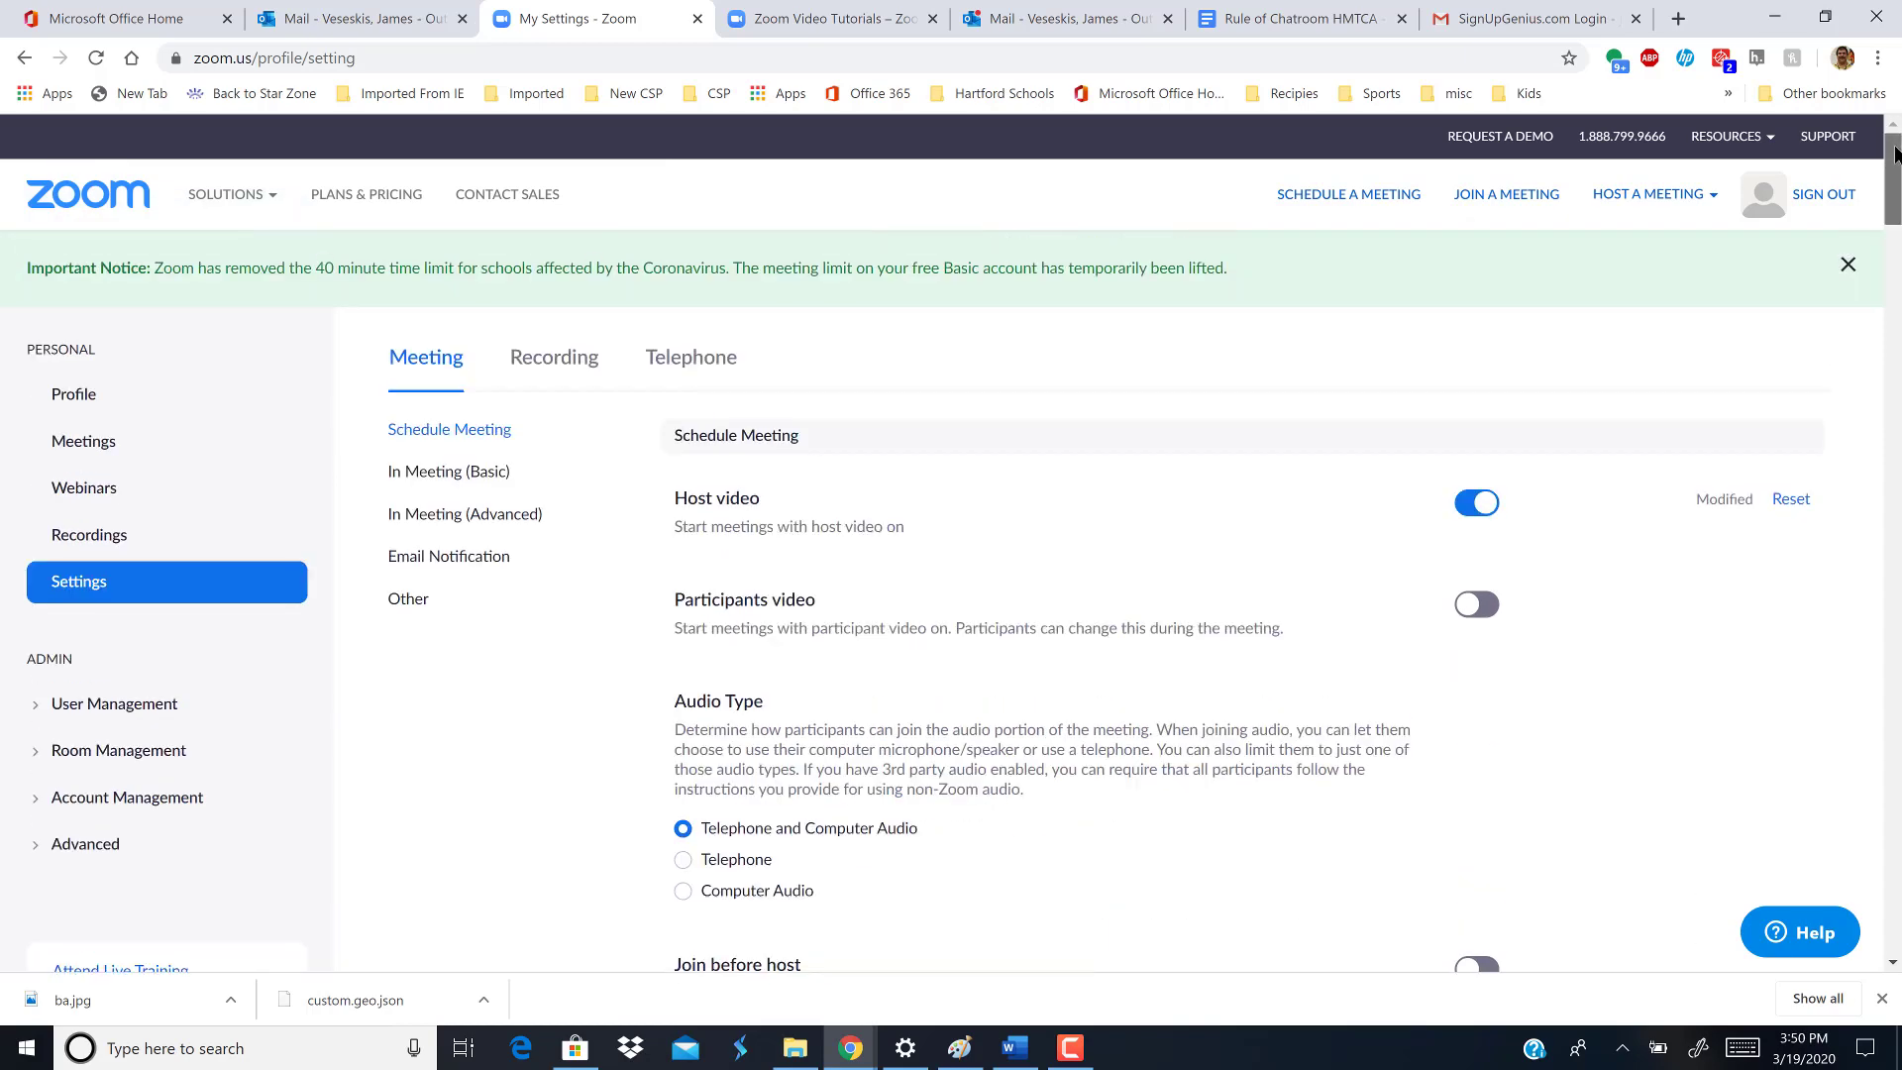
left_click(448, 364)
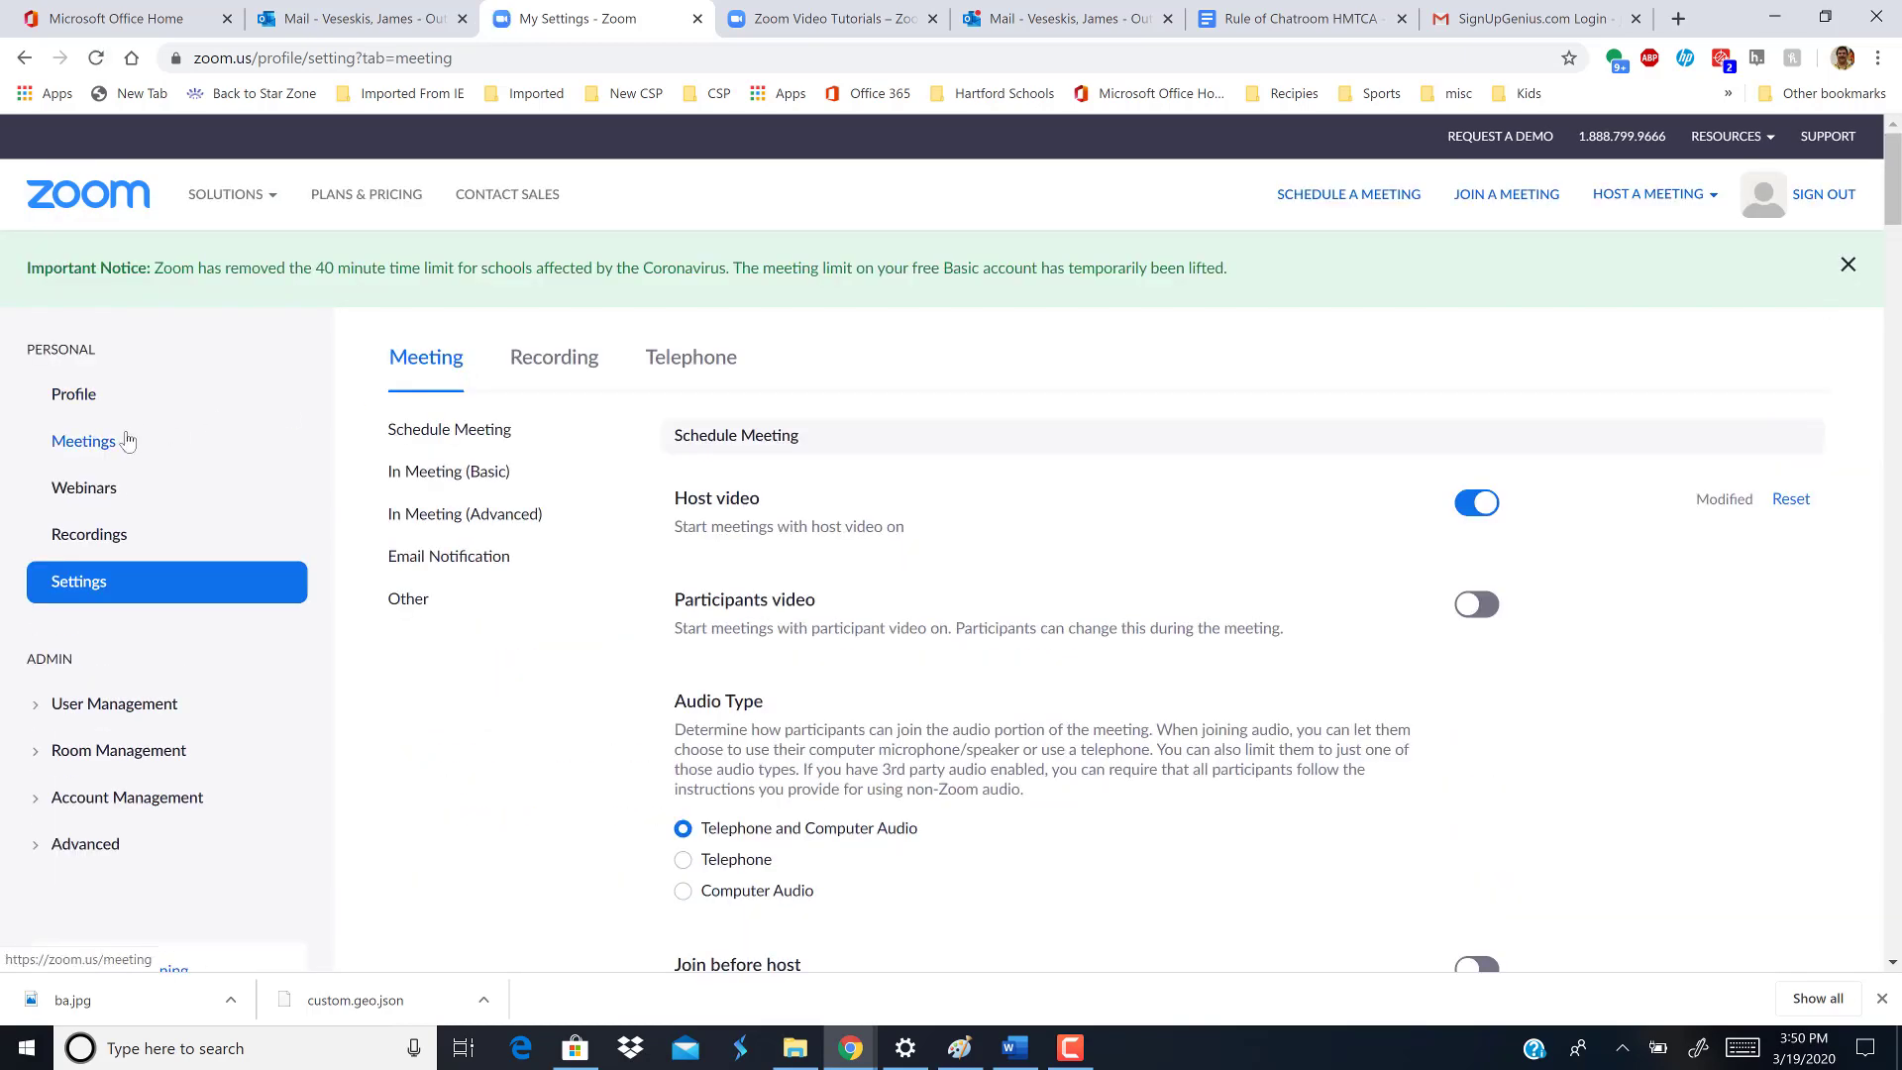
- Start scheduling a new meeting with the topic 'AP Computer Science'
left_click(96, 448)
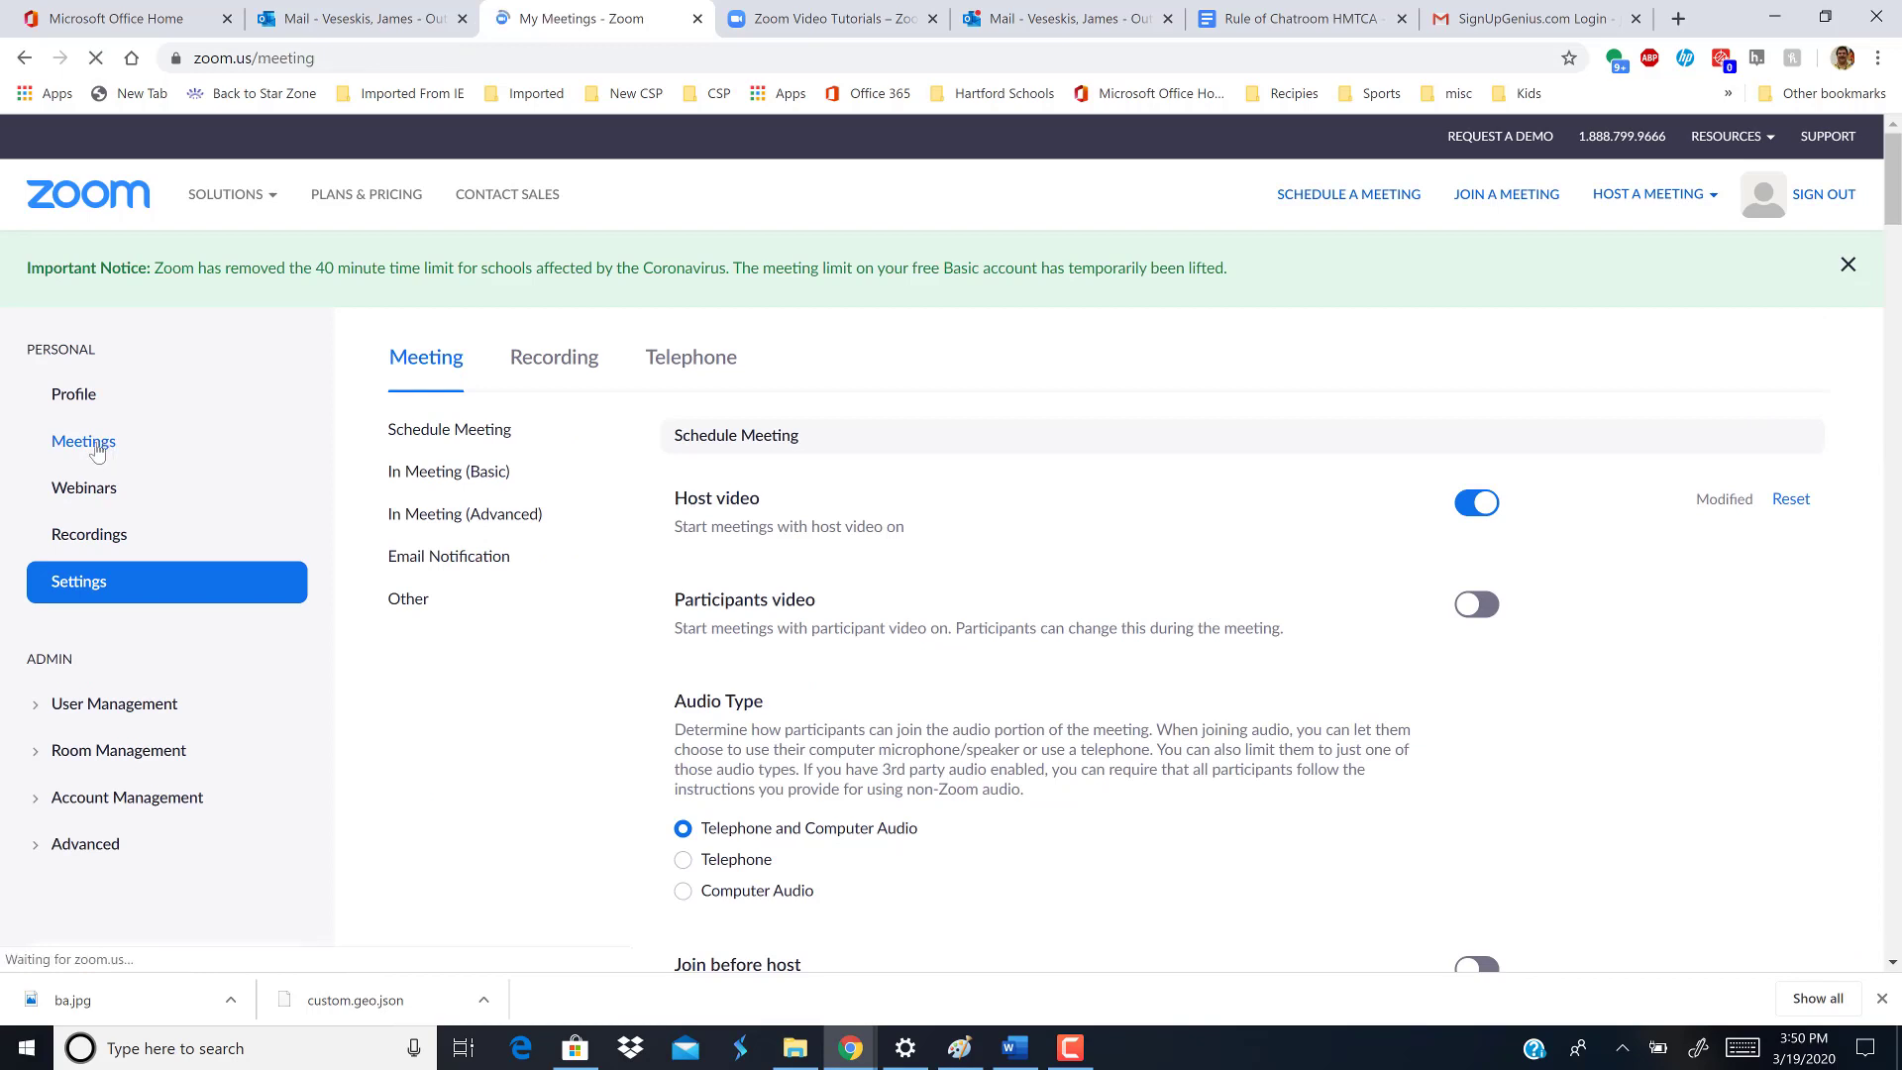
left_click(535, 452)
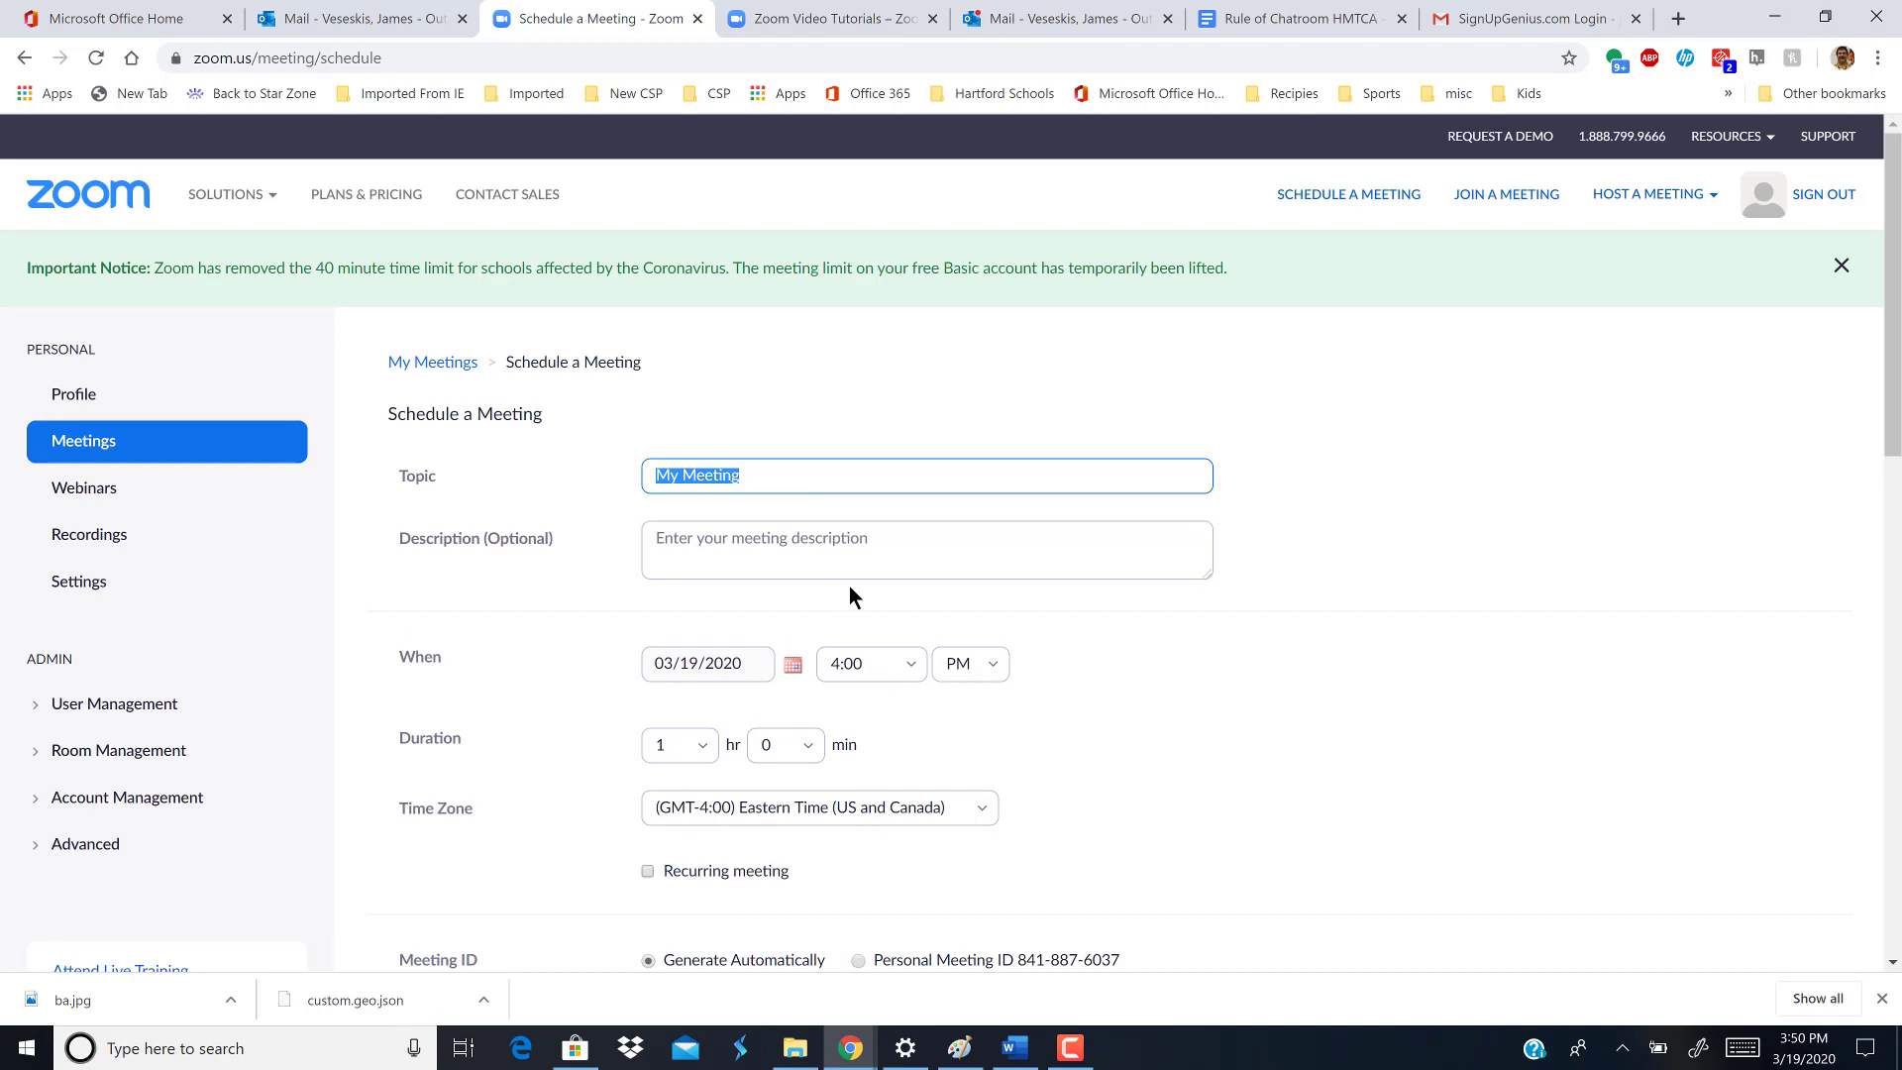
type("AP Co")
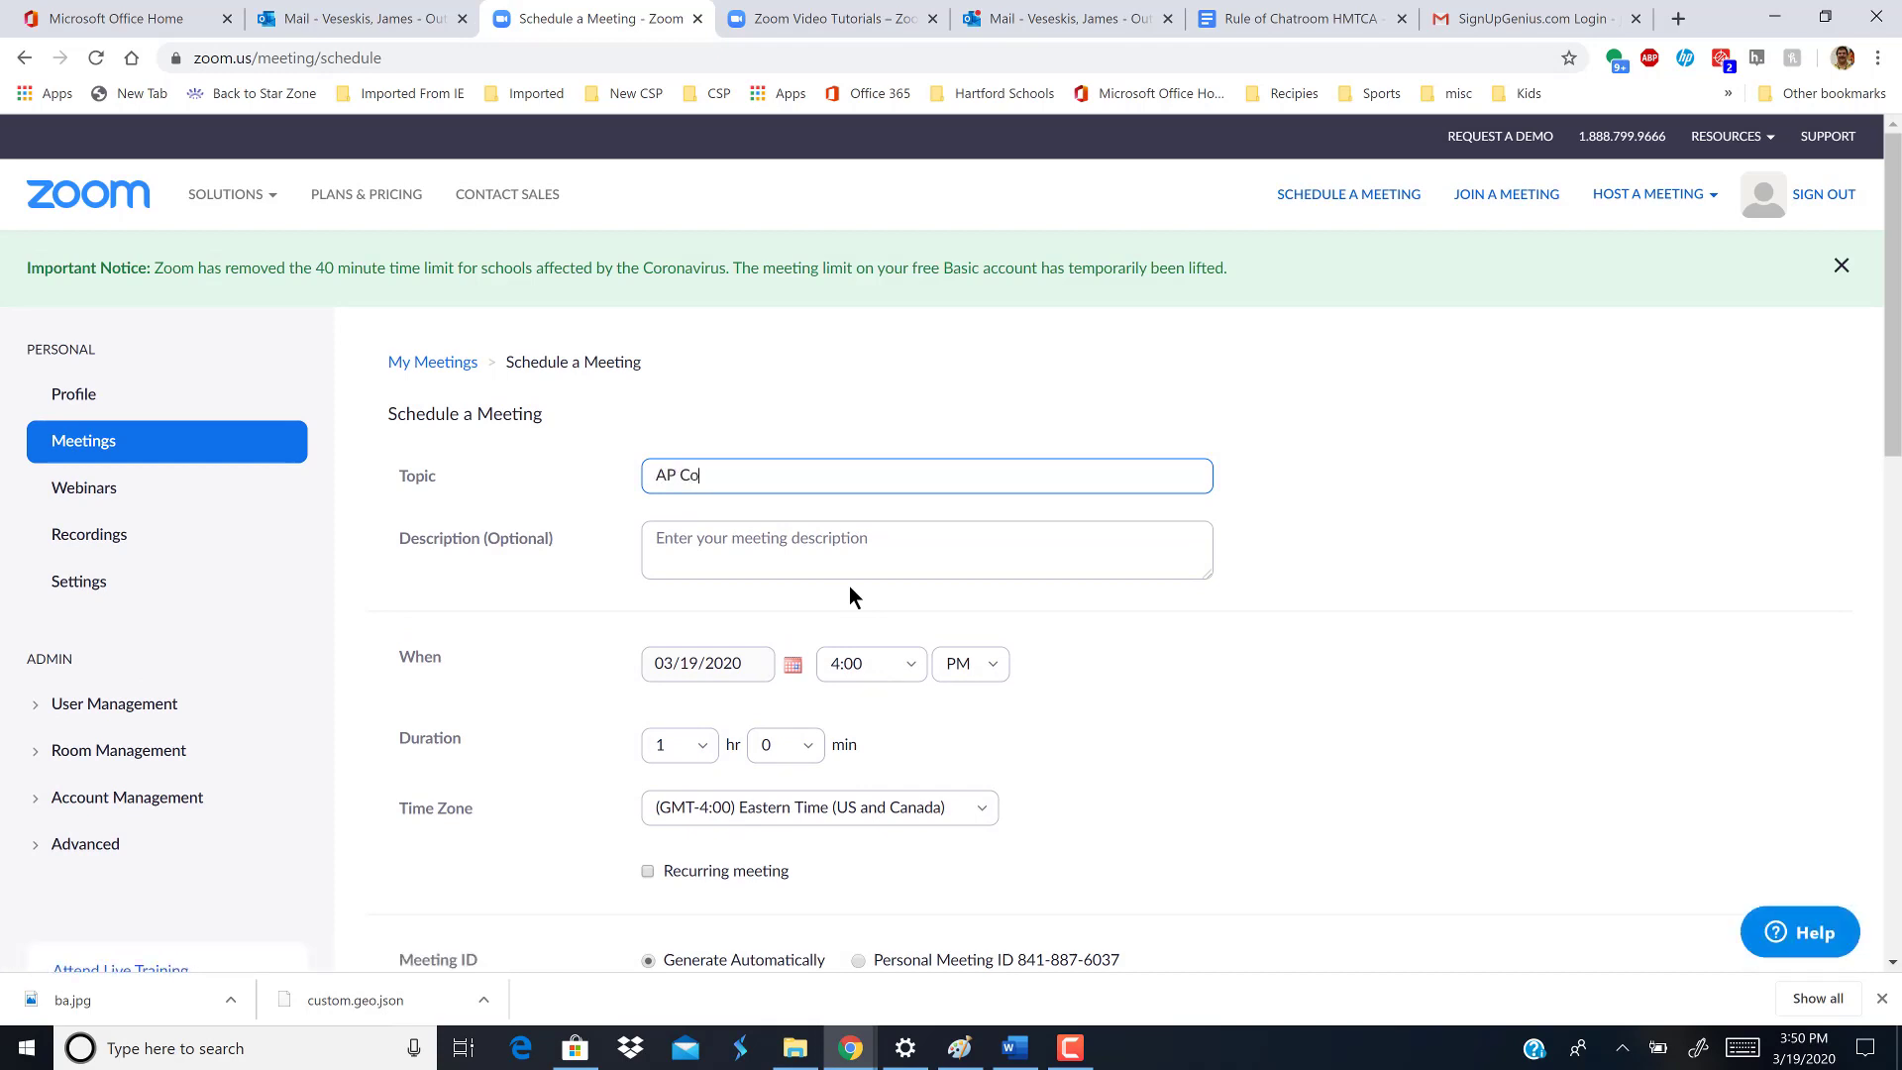
type("mputer Science")
left_click(827, 568)
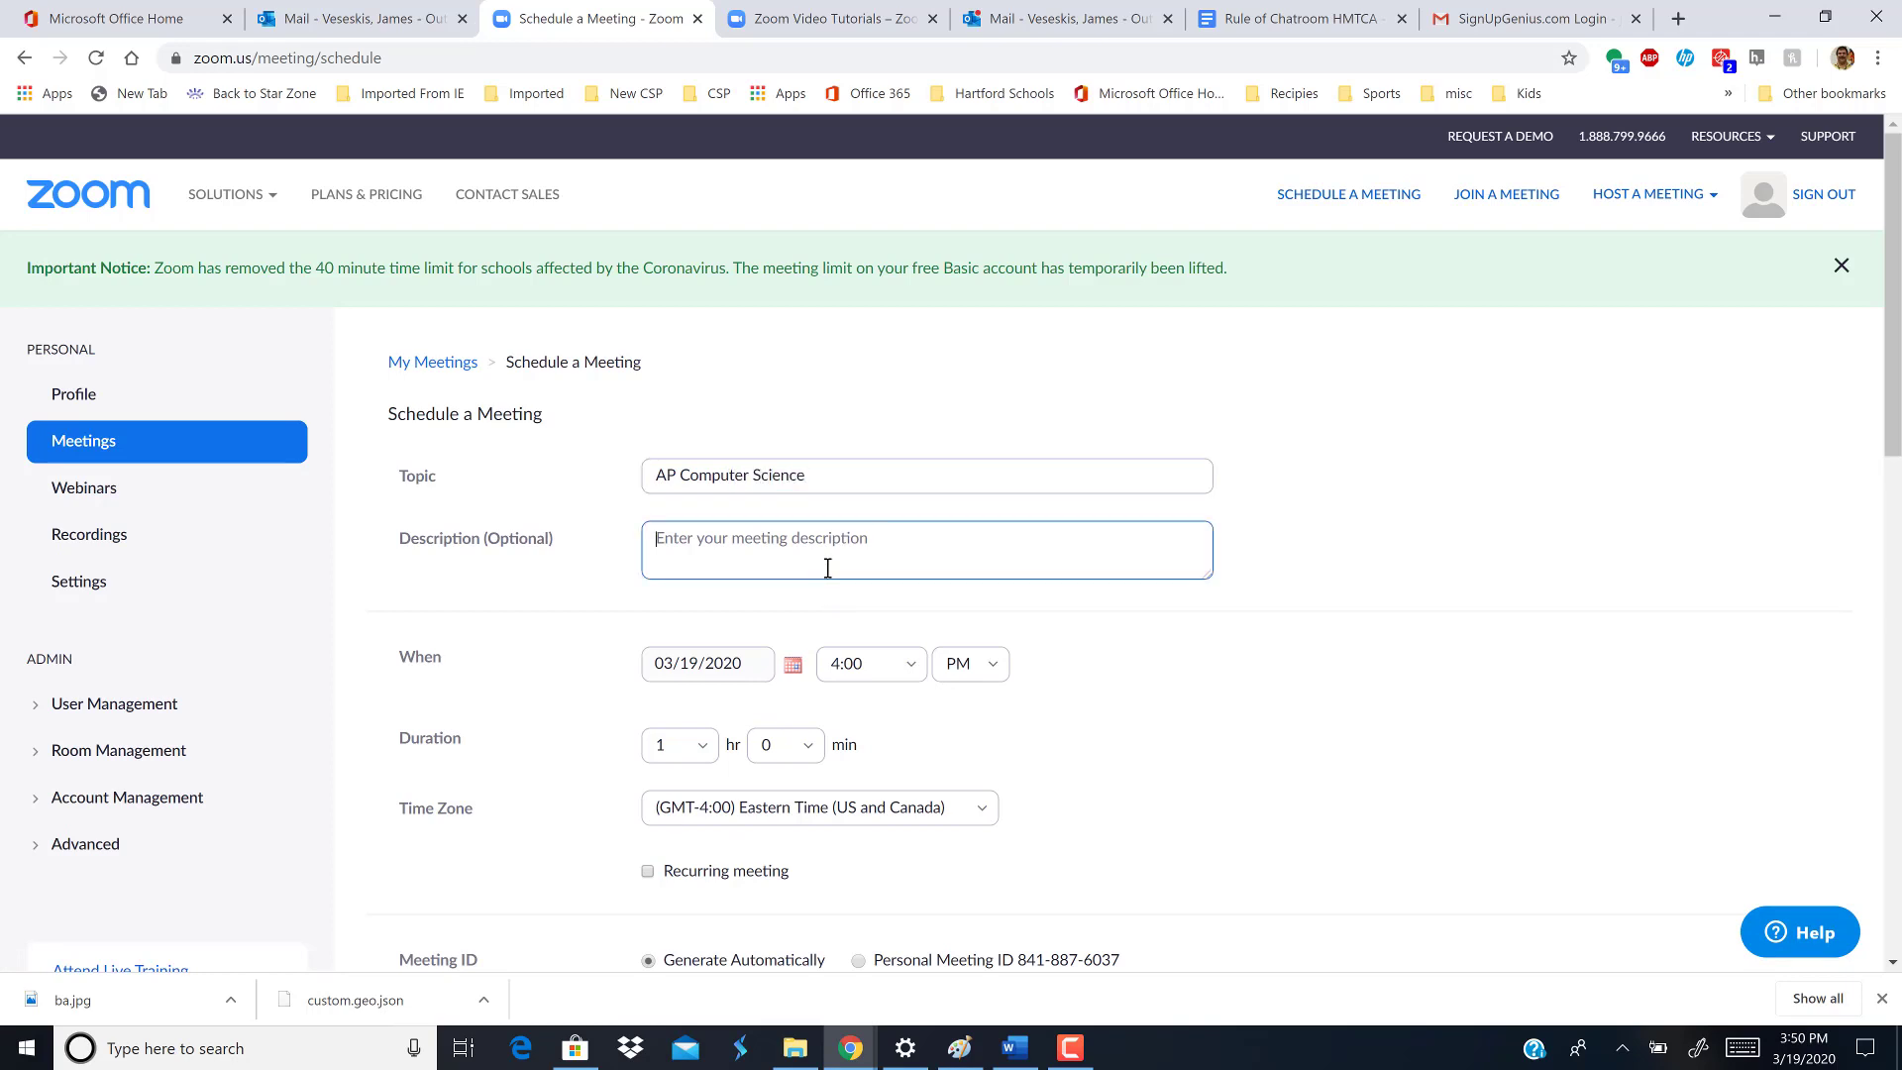
- Set the meeting to start on 03/24/2020 at 10:00 AM
left_click(791, 673)
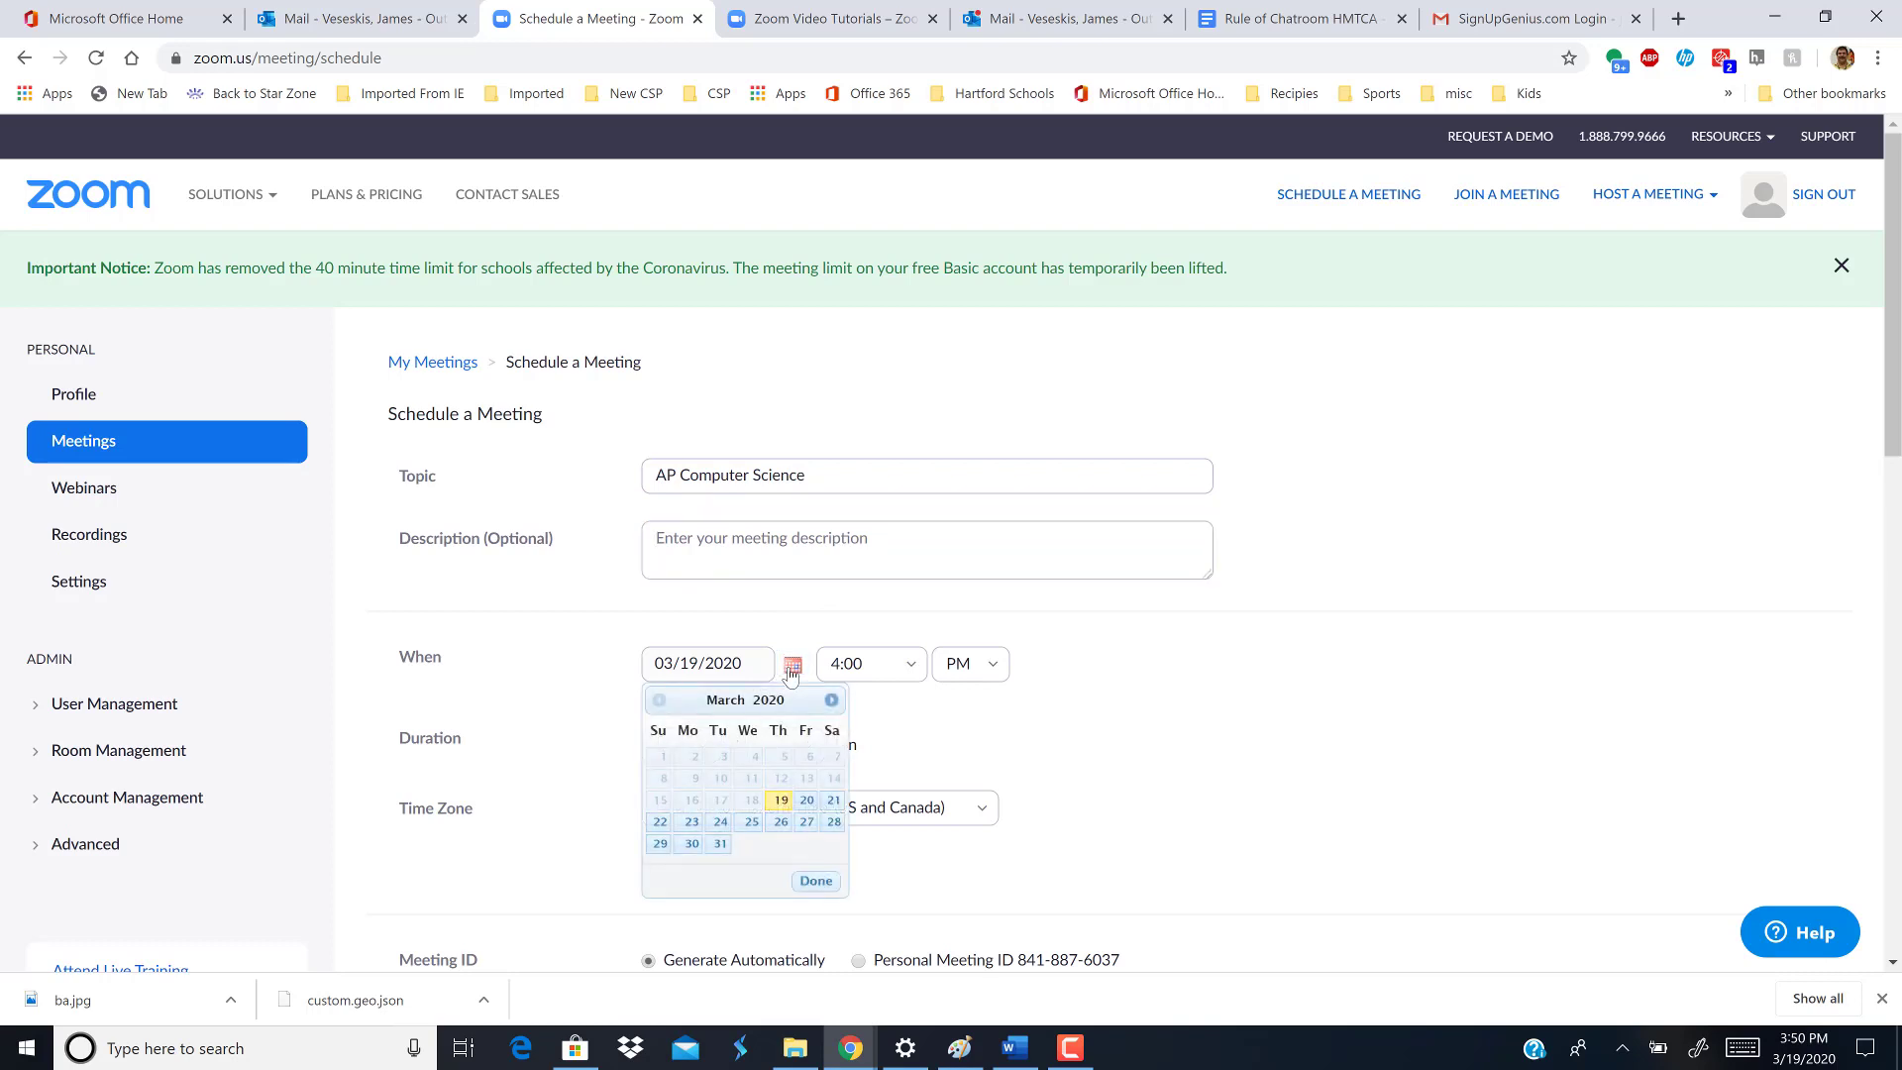
left_click(721, 823)
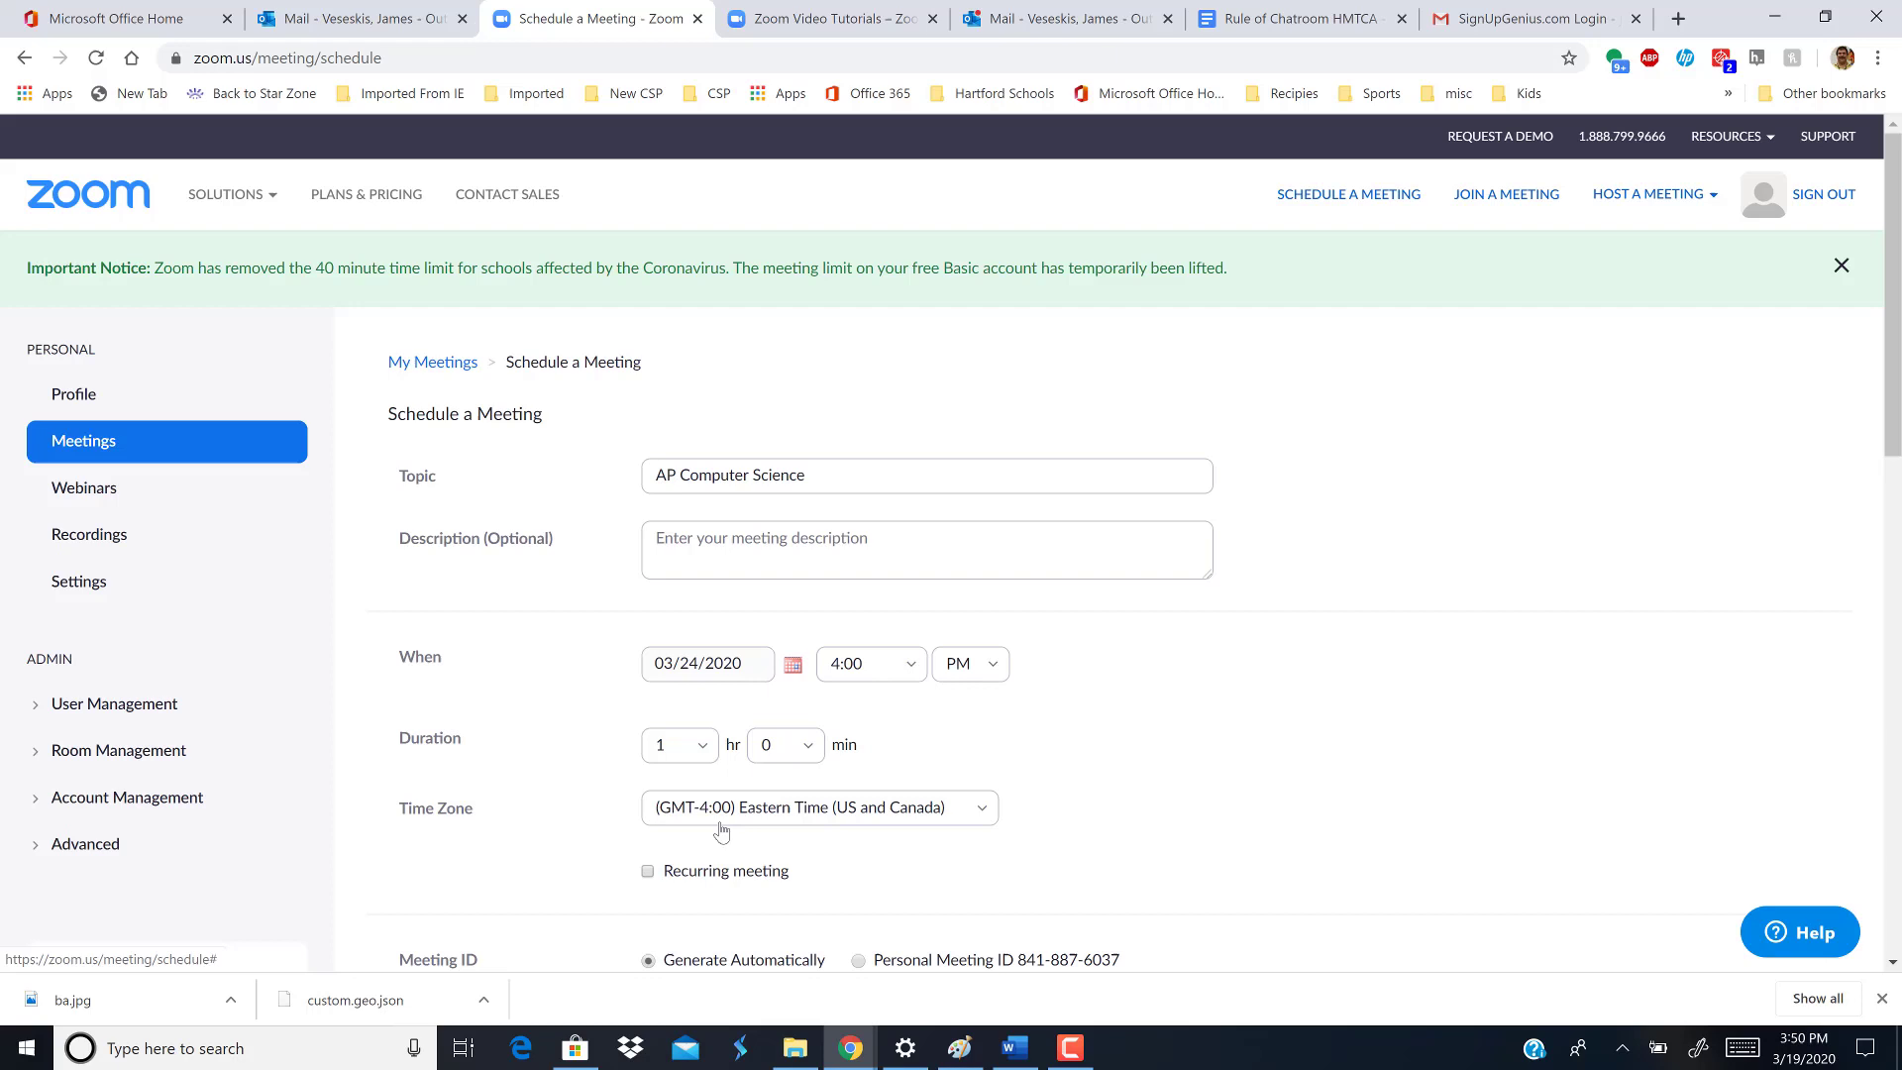
left_click(898, 674)
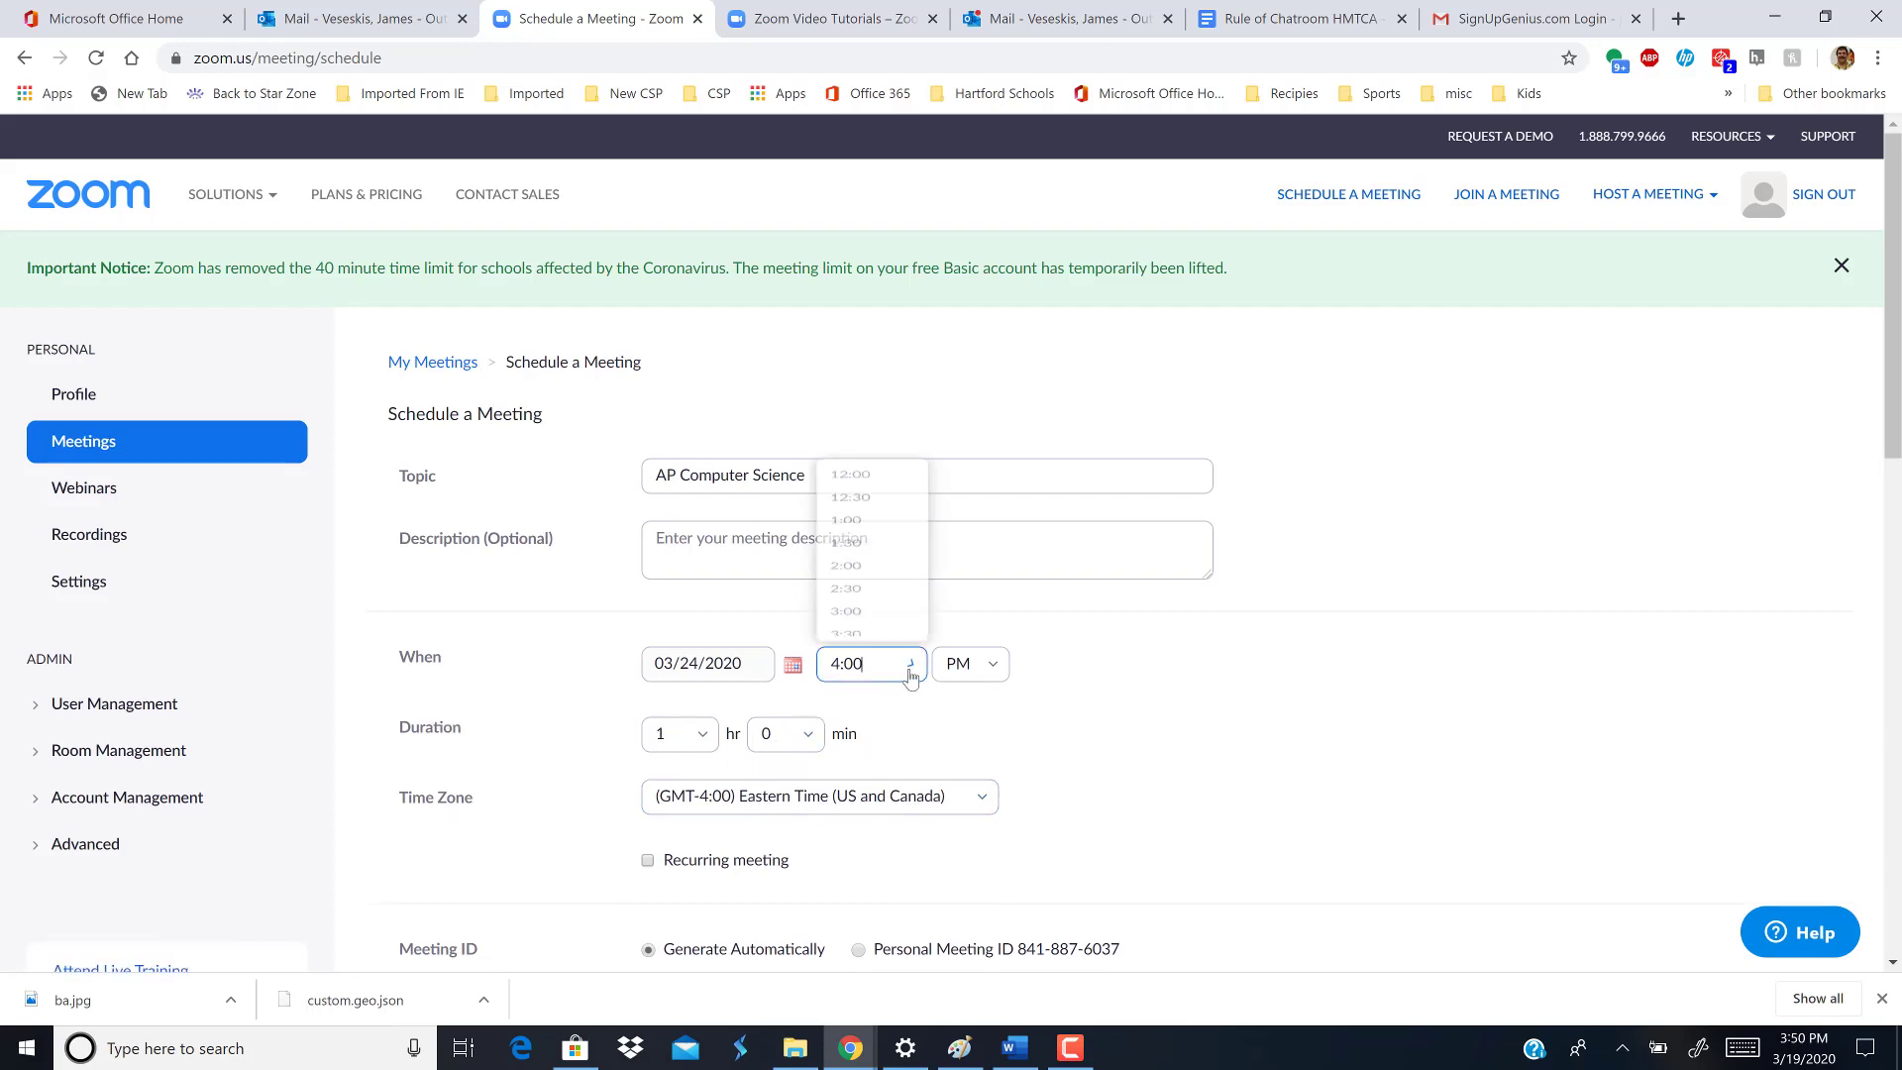
scroll(921, 495, "down", 5)
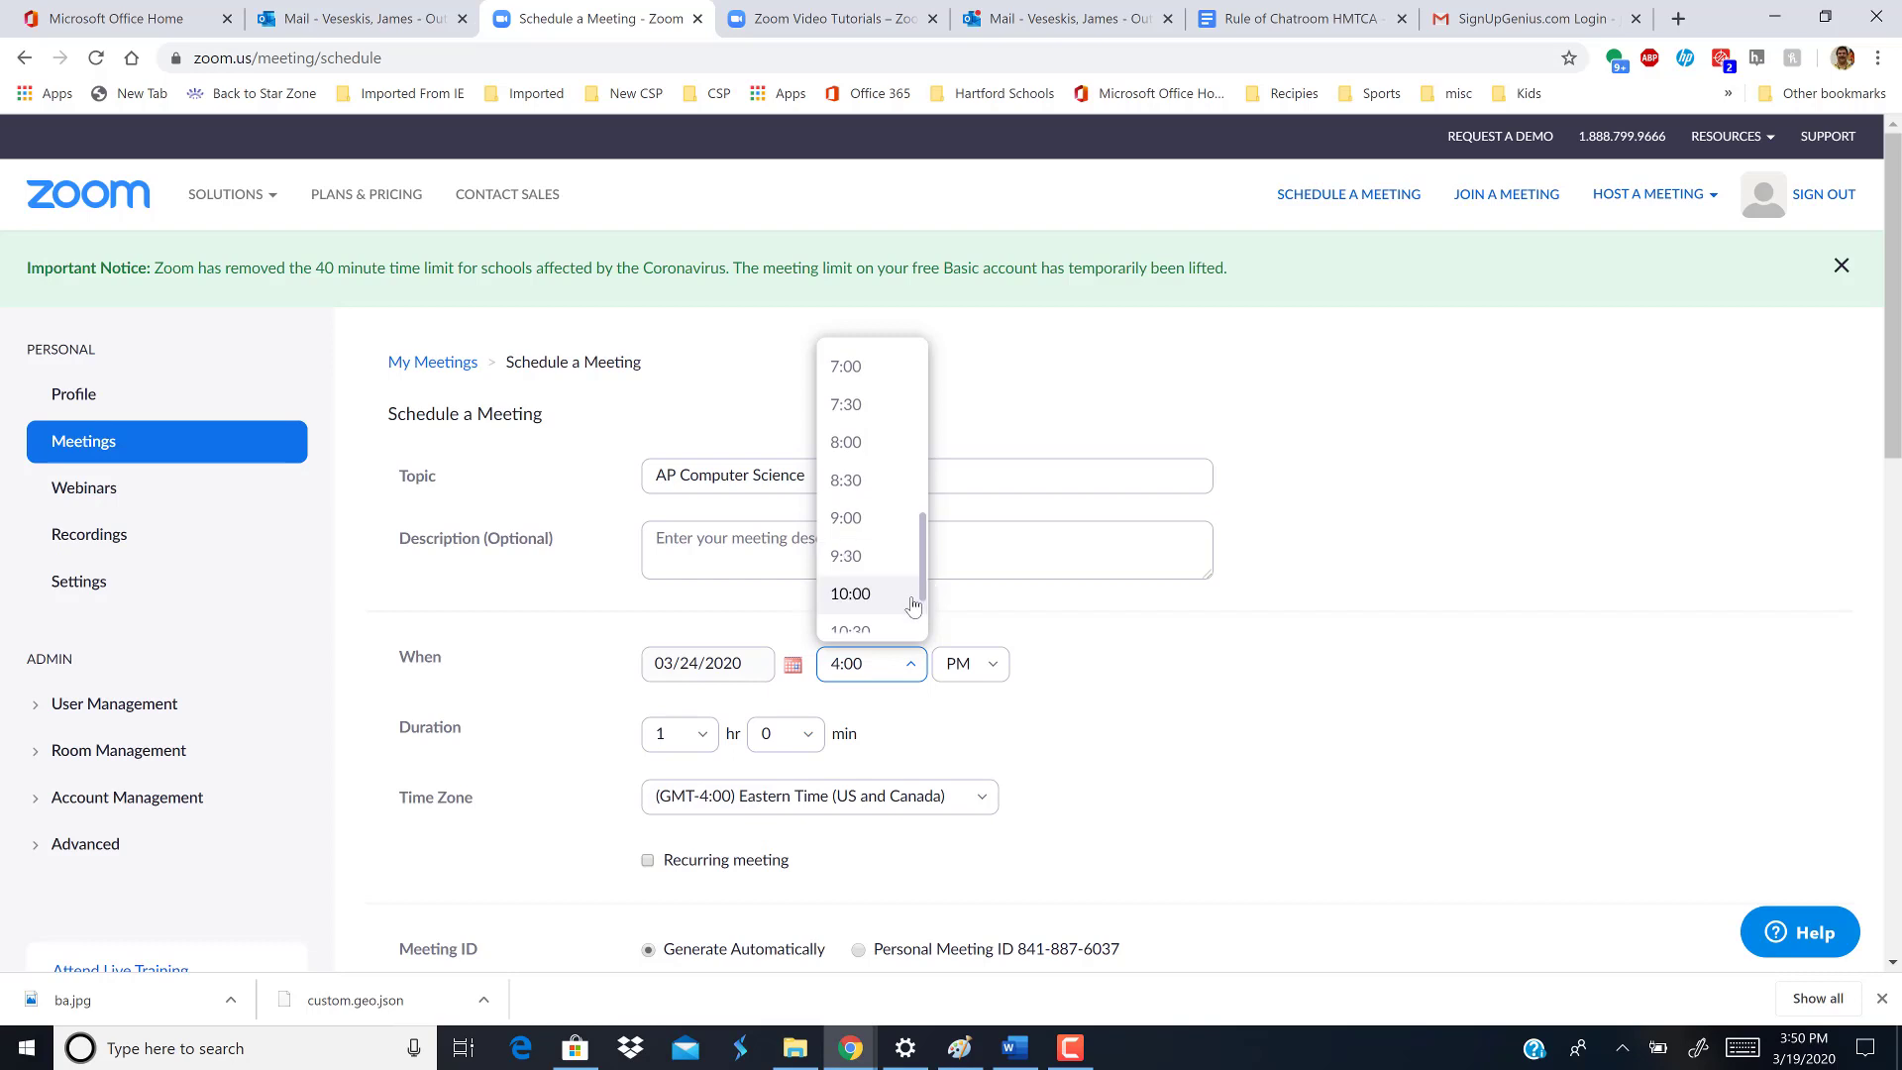
left_click(909, 598)
left_click(991, 665)
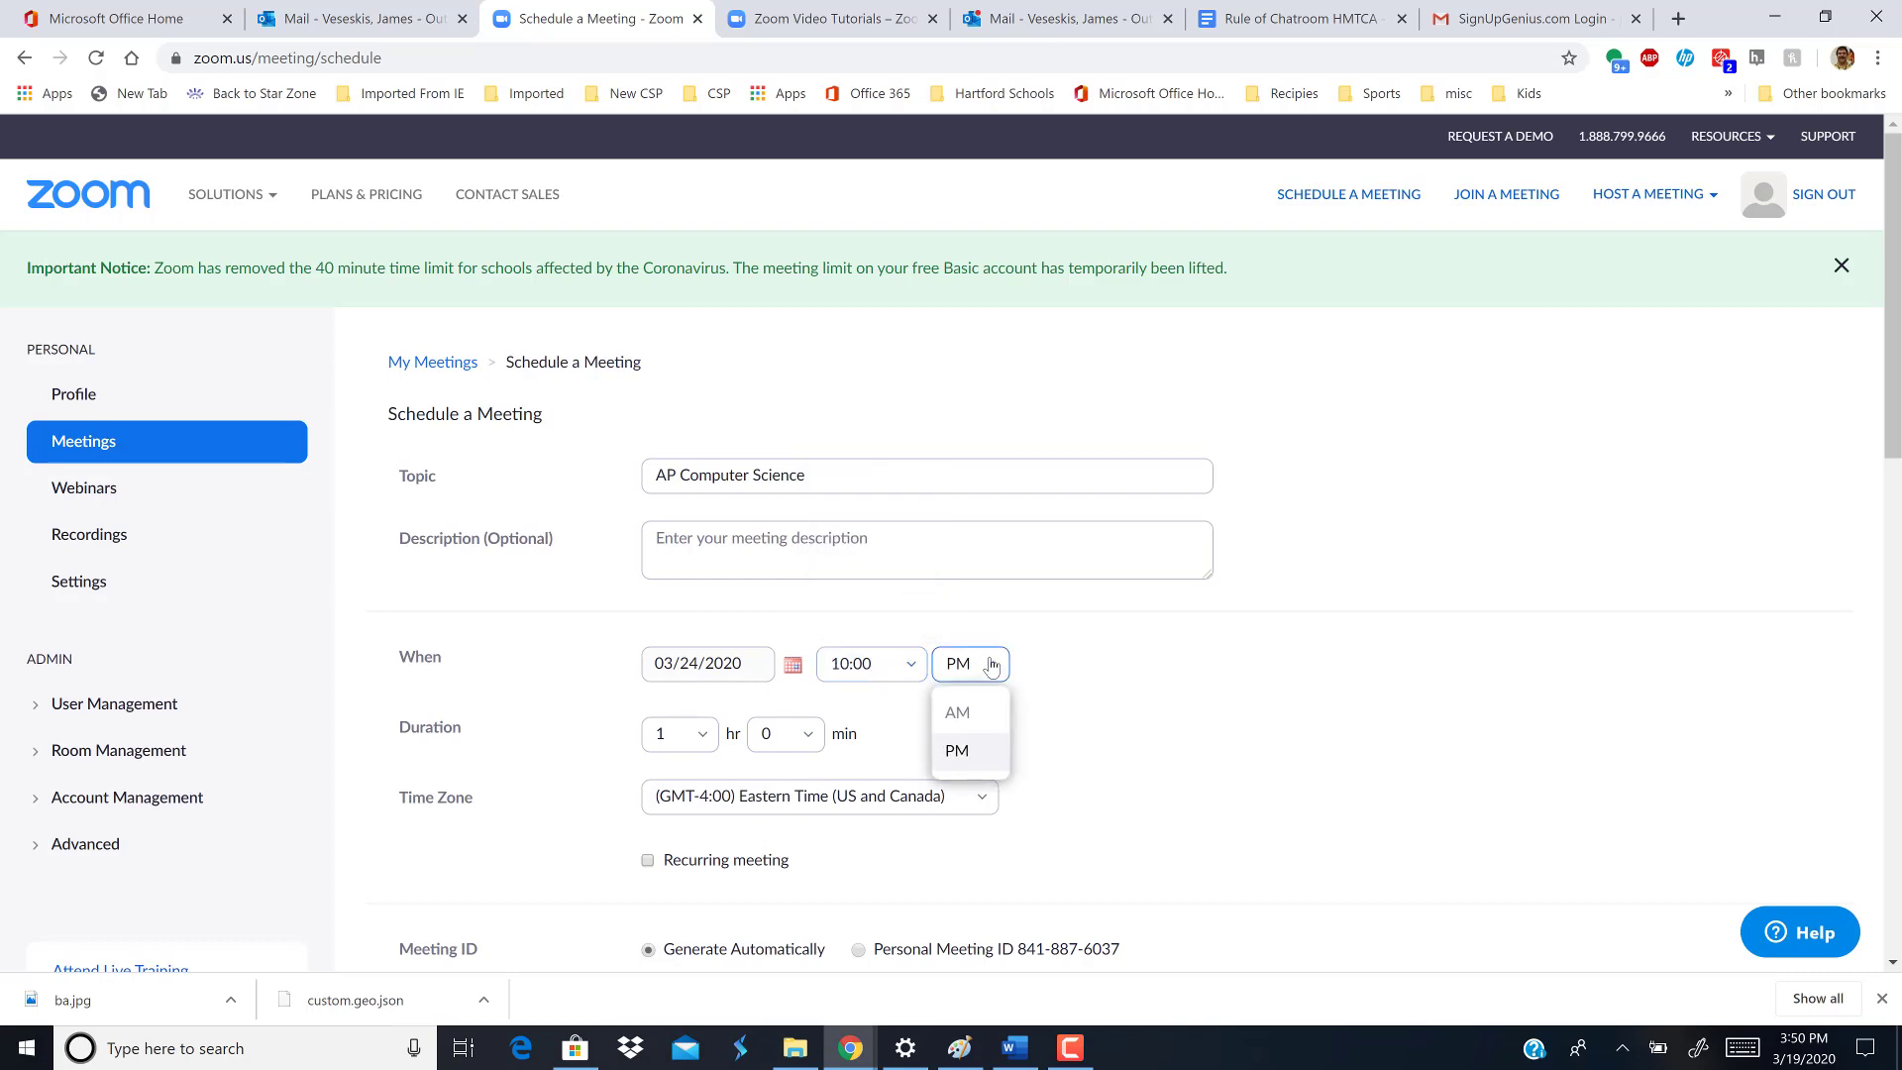
left_click(959, 715)
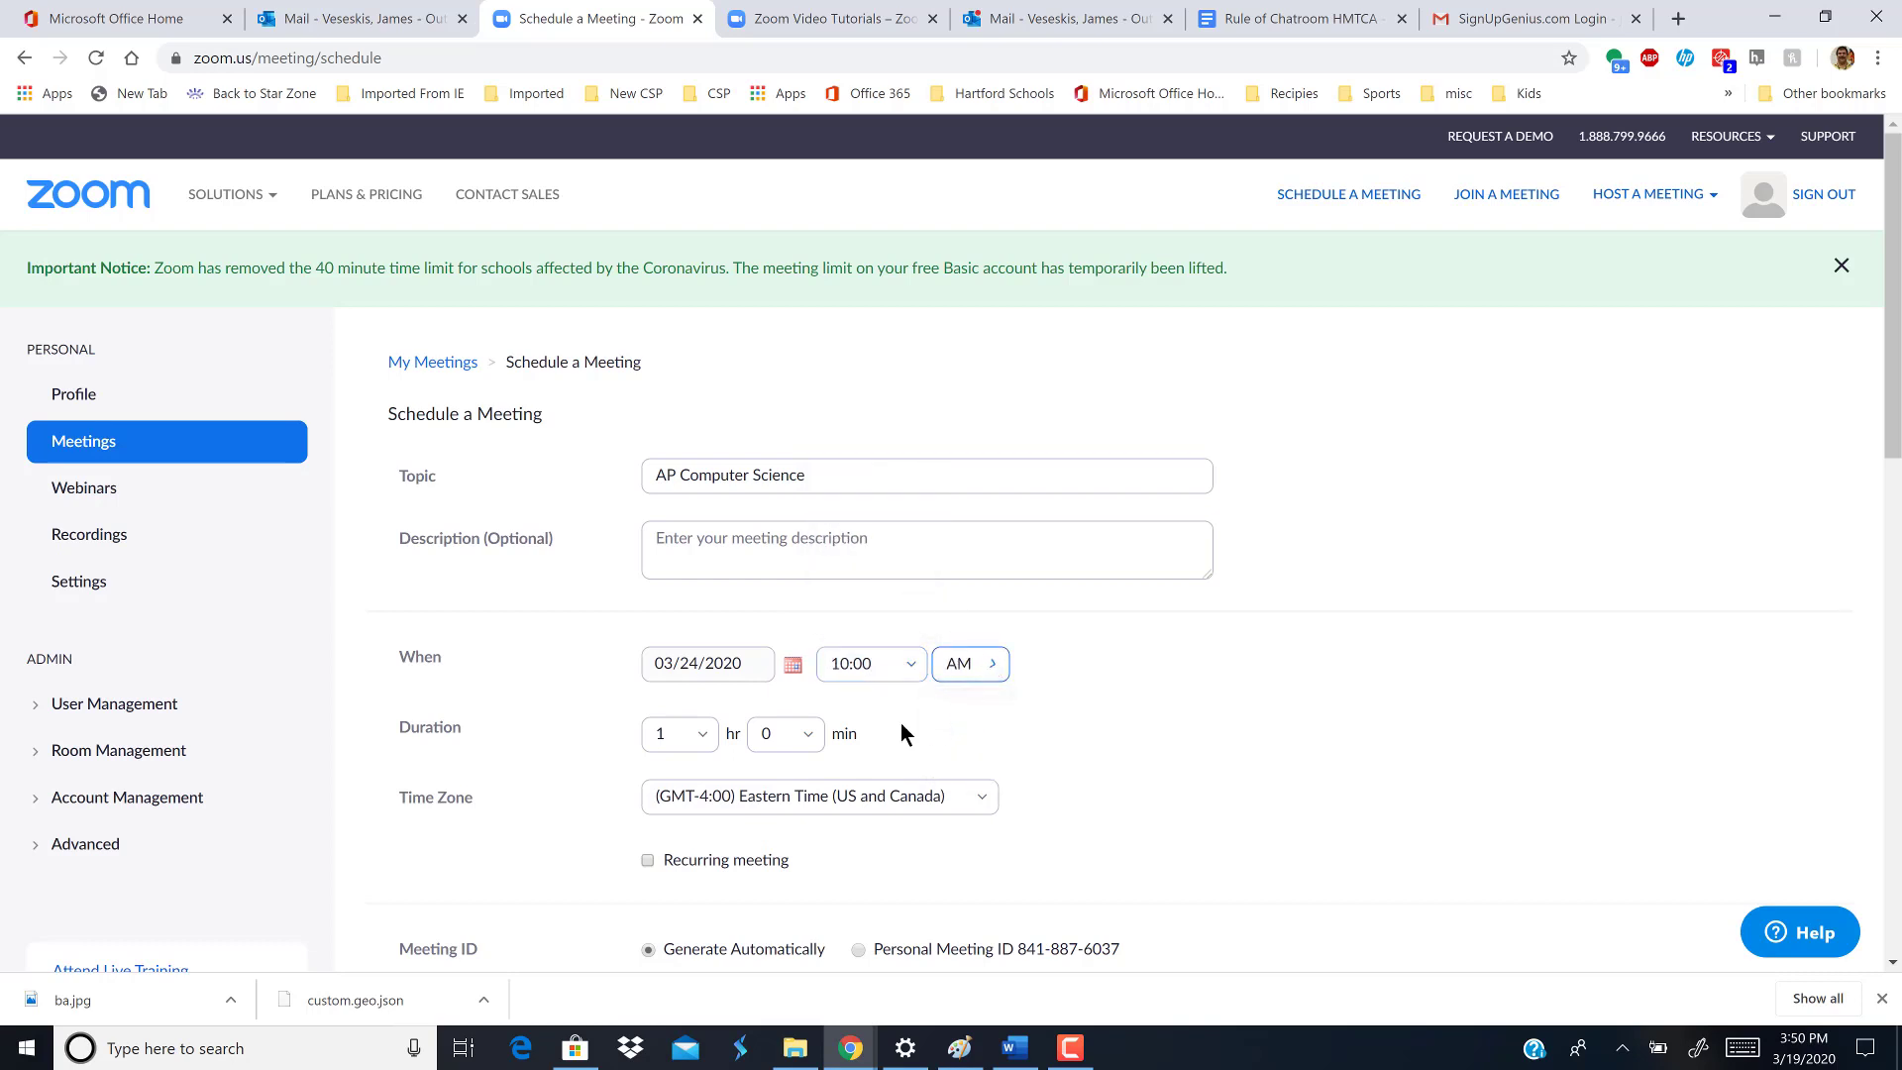
- Make the meeting last 2 hours, mute participants on entry, and save it
left_click(693, 734)
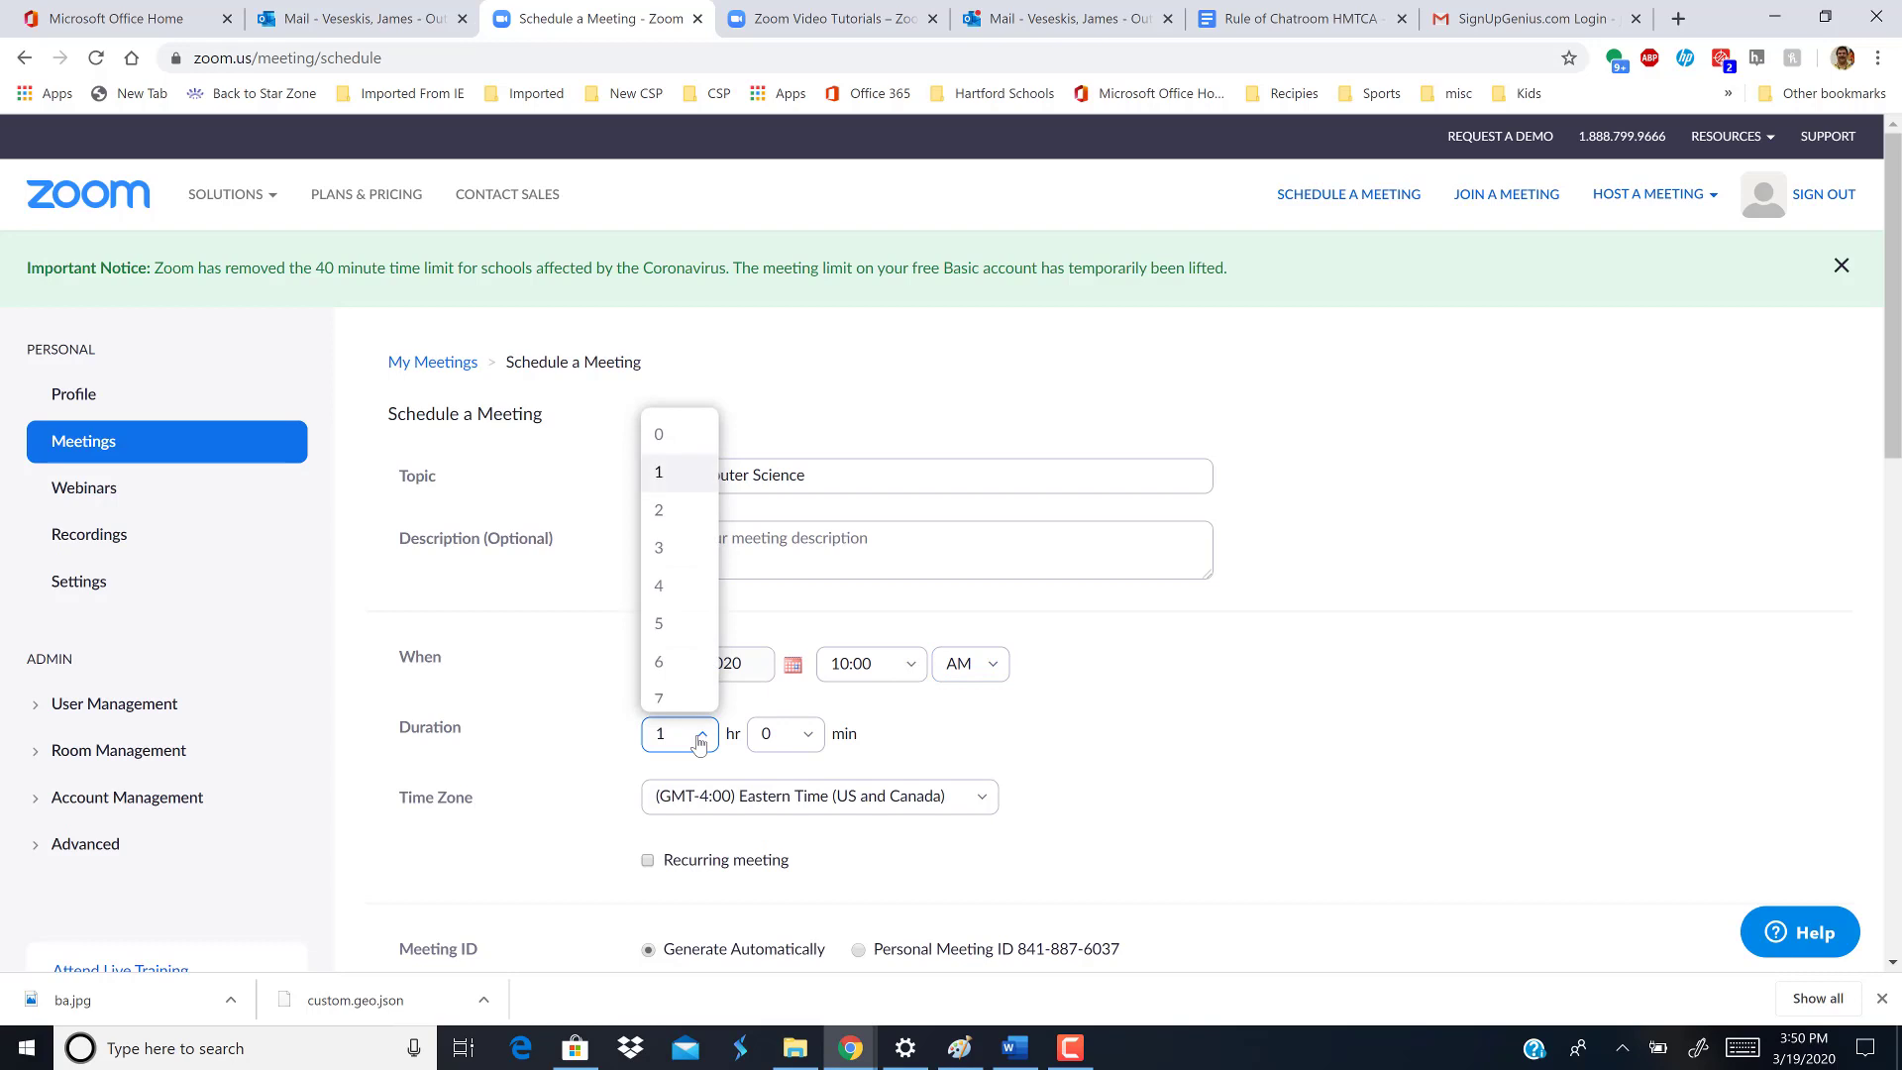
left_click(666, 510)
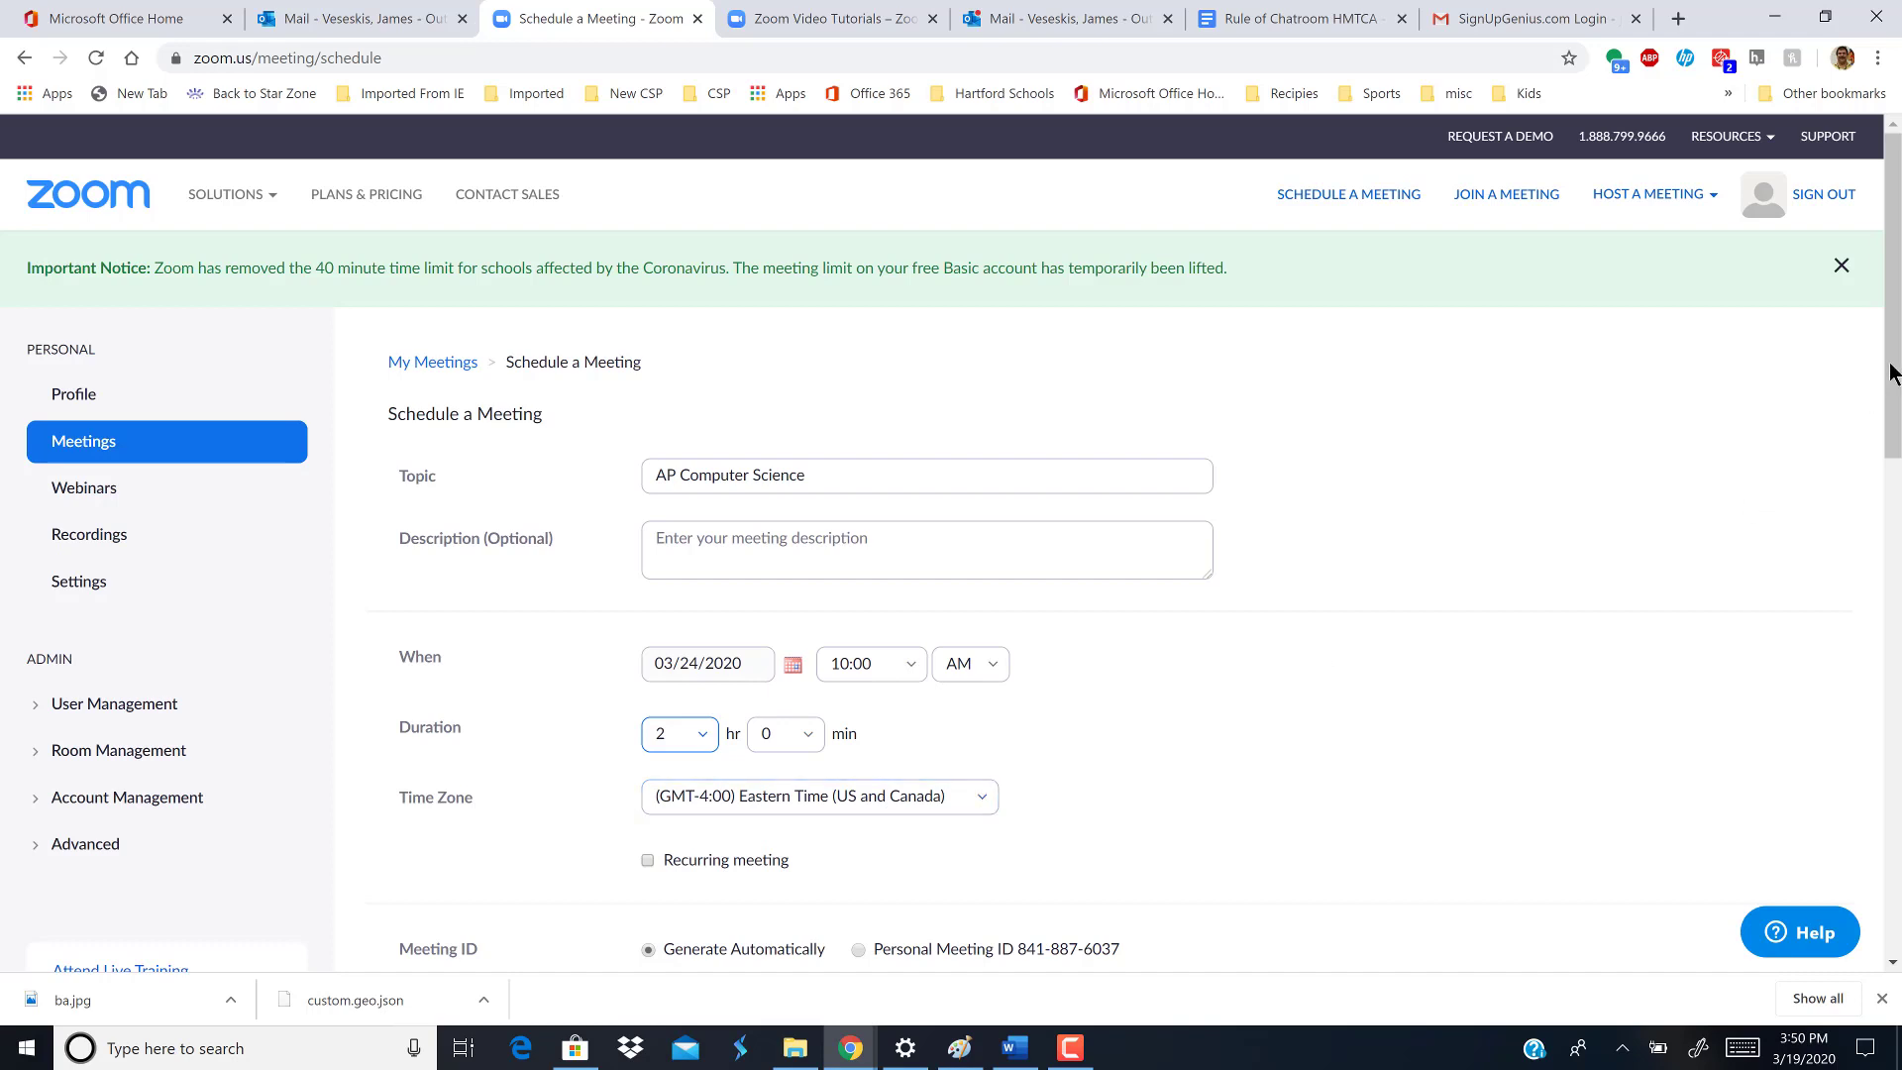
left_click_drag(1892, 374, 1892, 547)
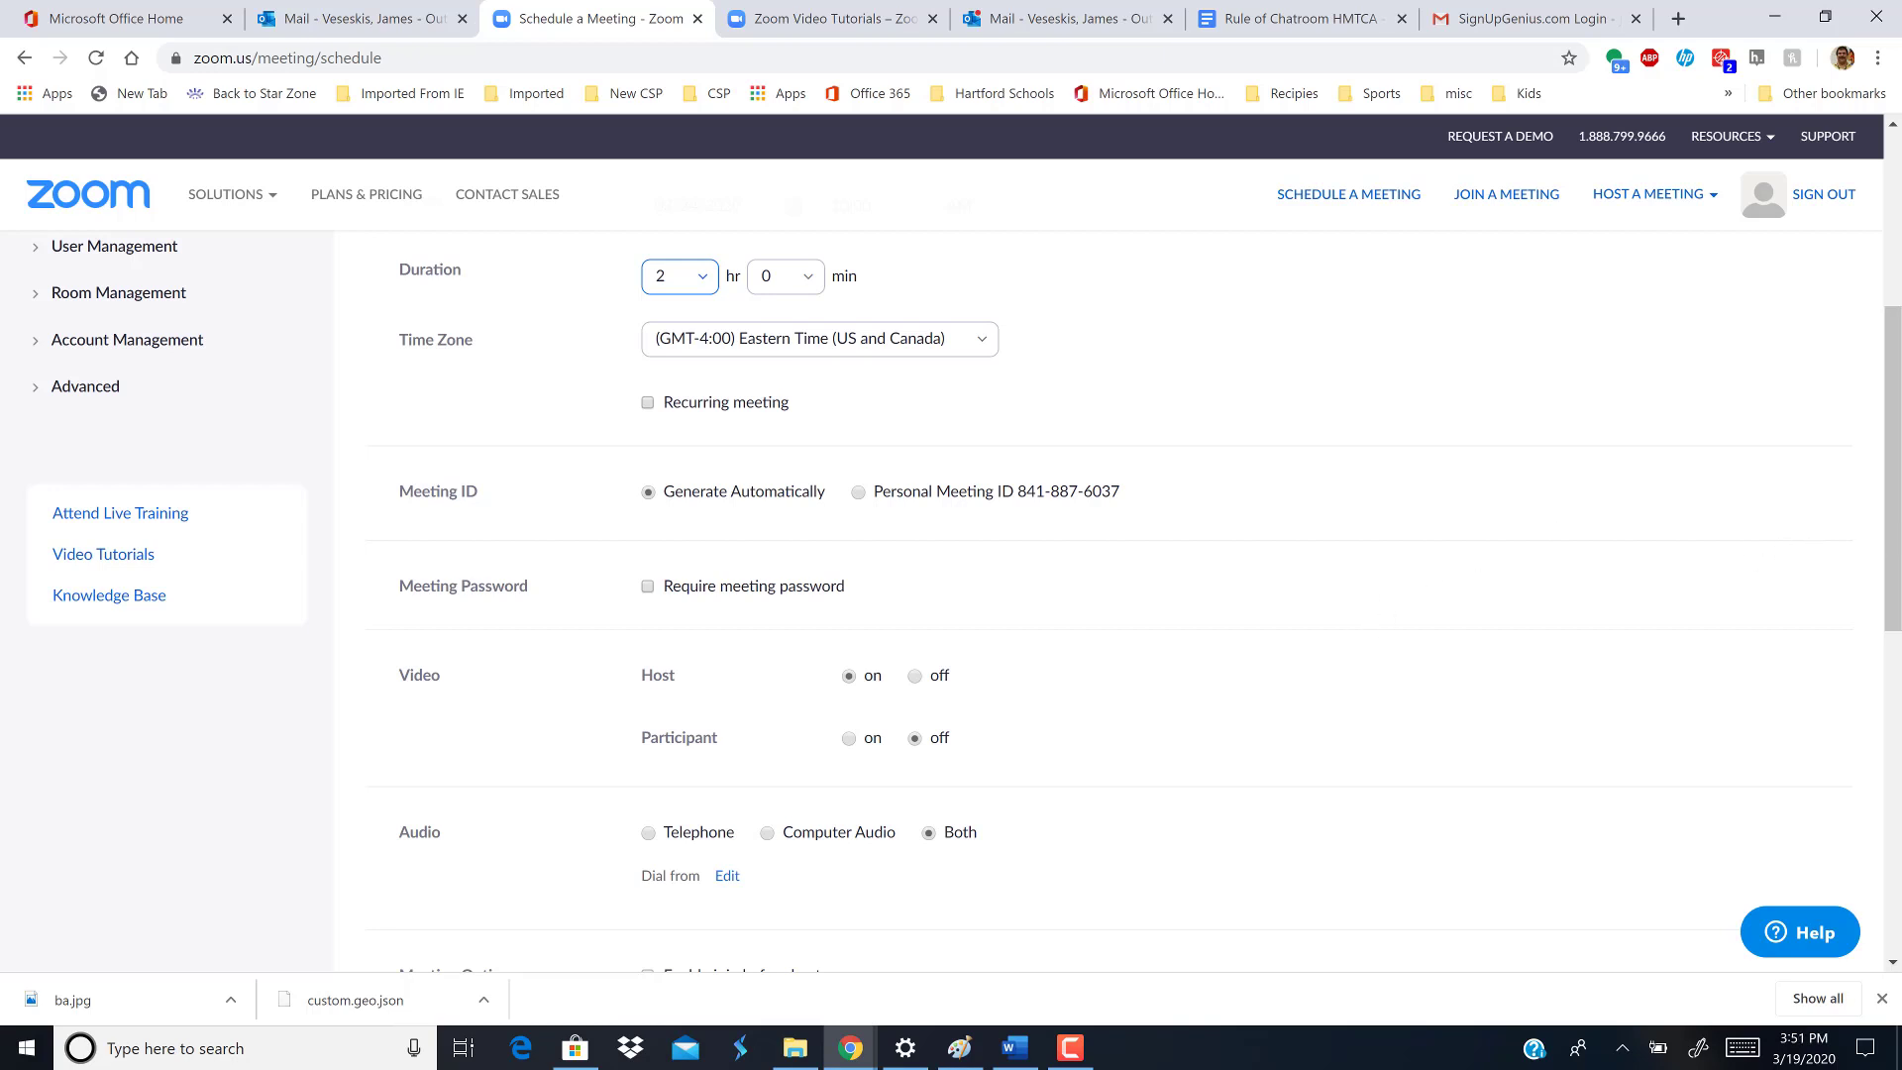
scroll(1893, 555, "down", 3)
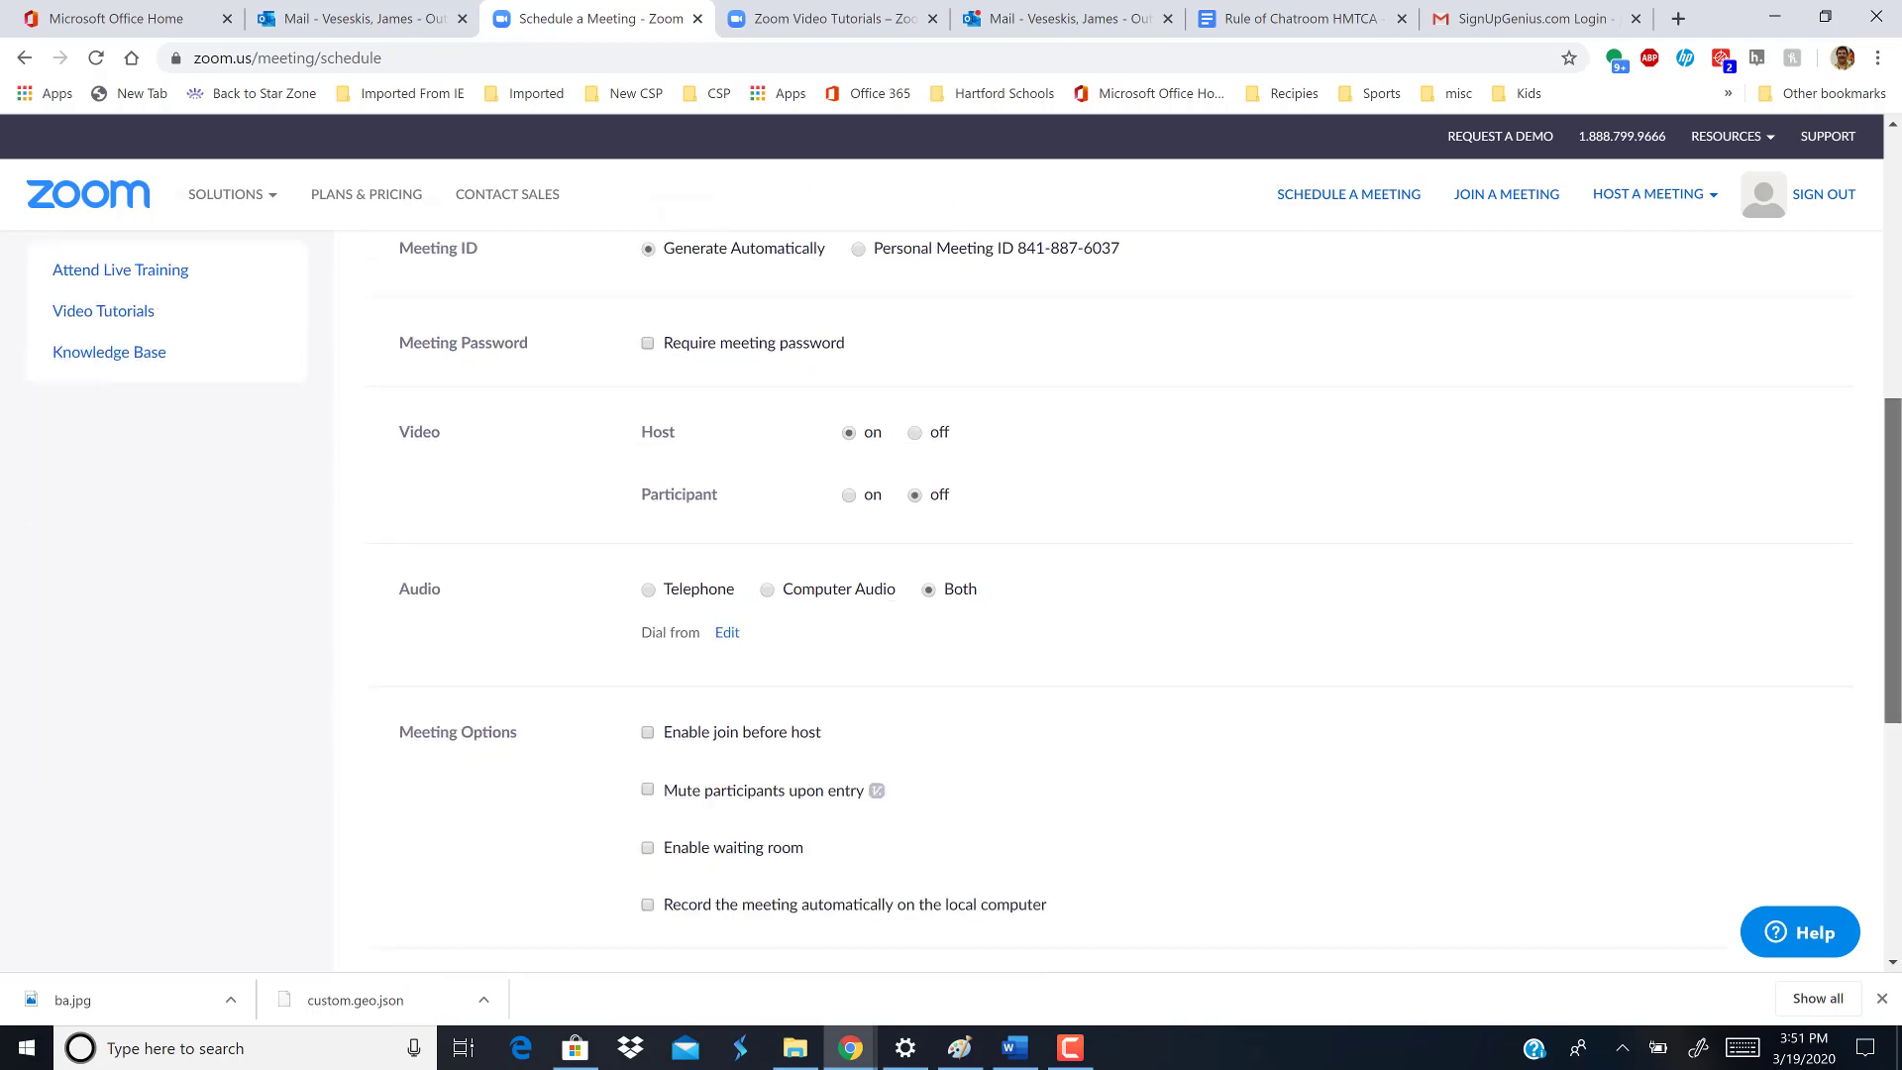
scroll(951, 595, "down", 2)
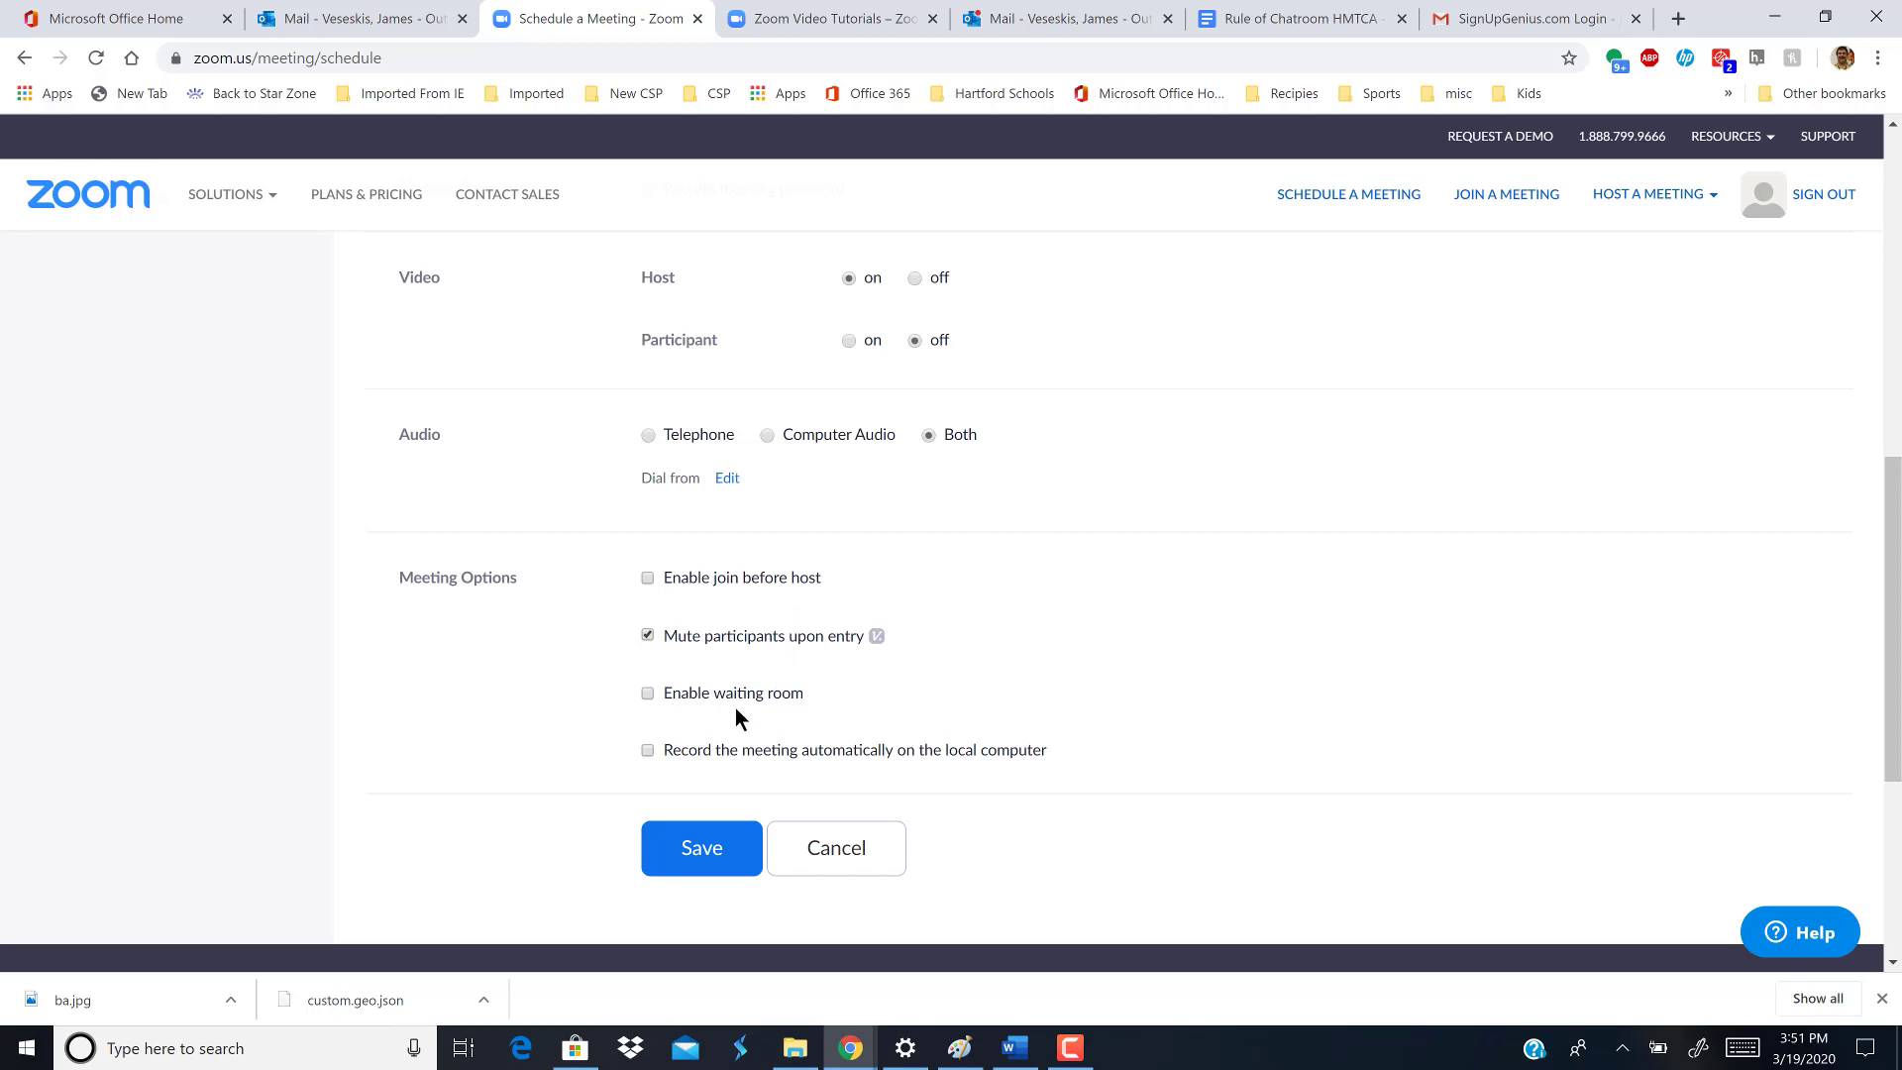
left_click(715, 863)
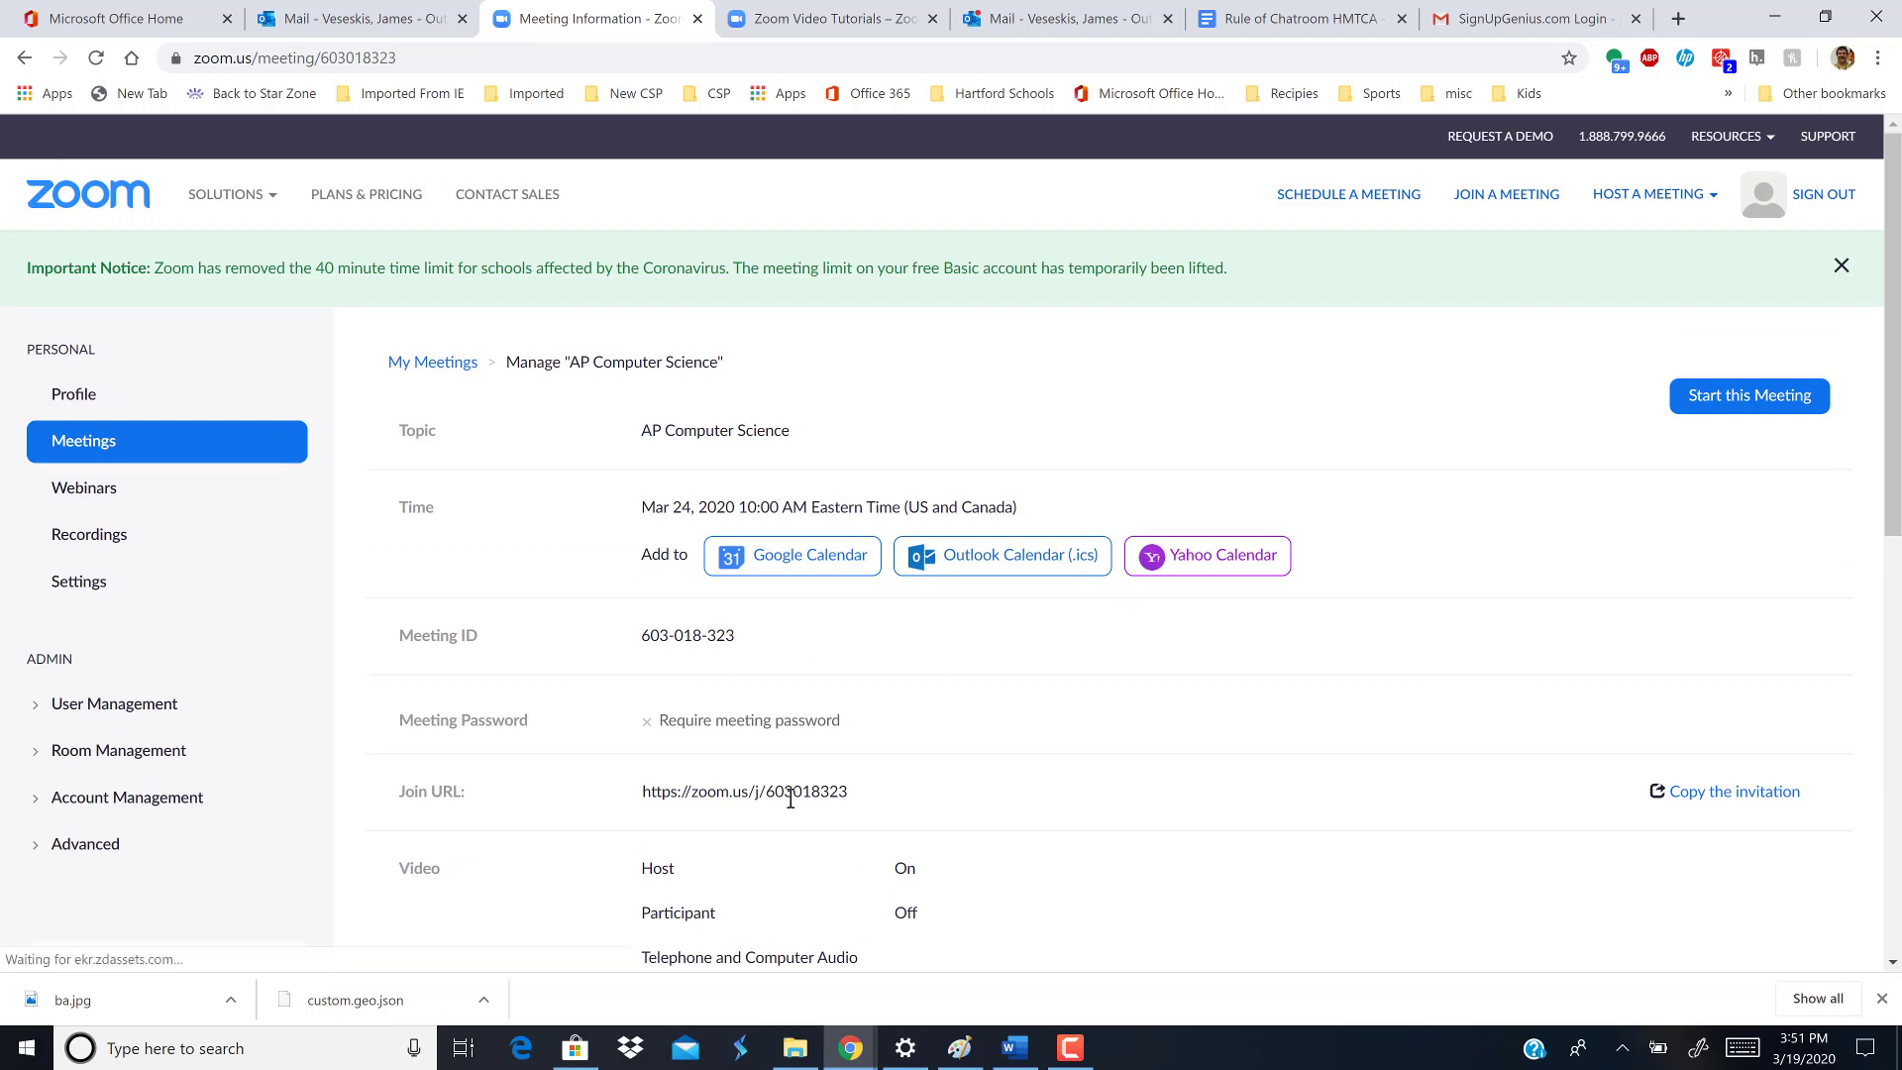
- Copy the AP Computer Science meeting invitation and switch to the Outlook Mail tab
left_click(1716, 798)
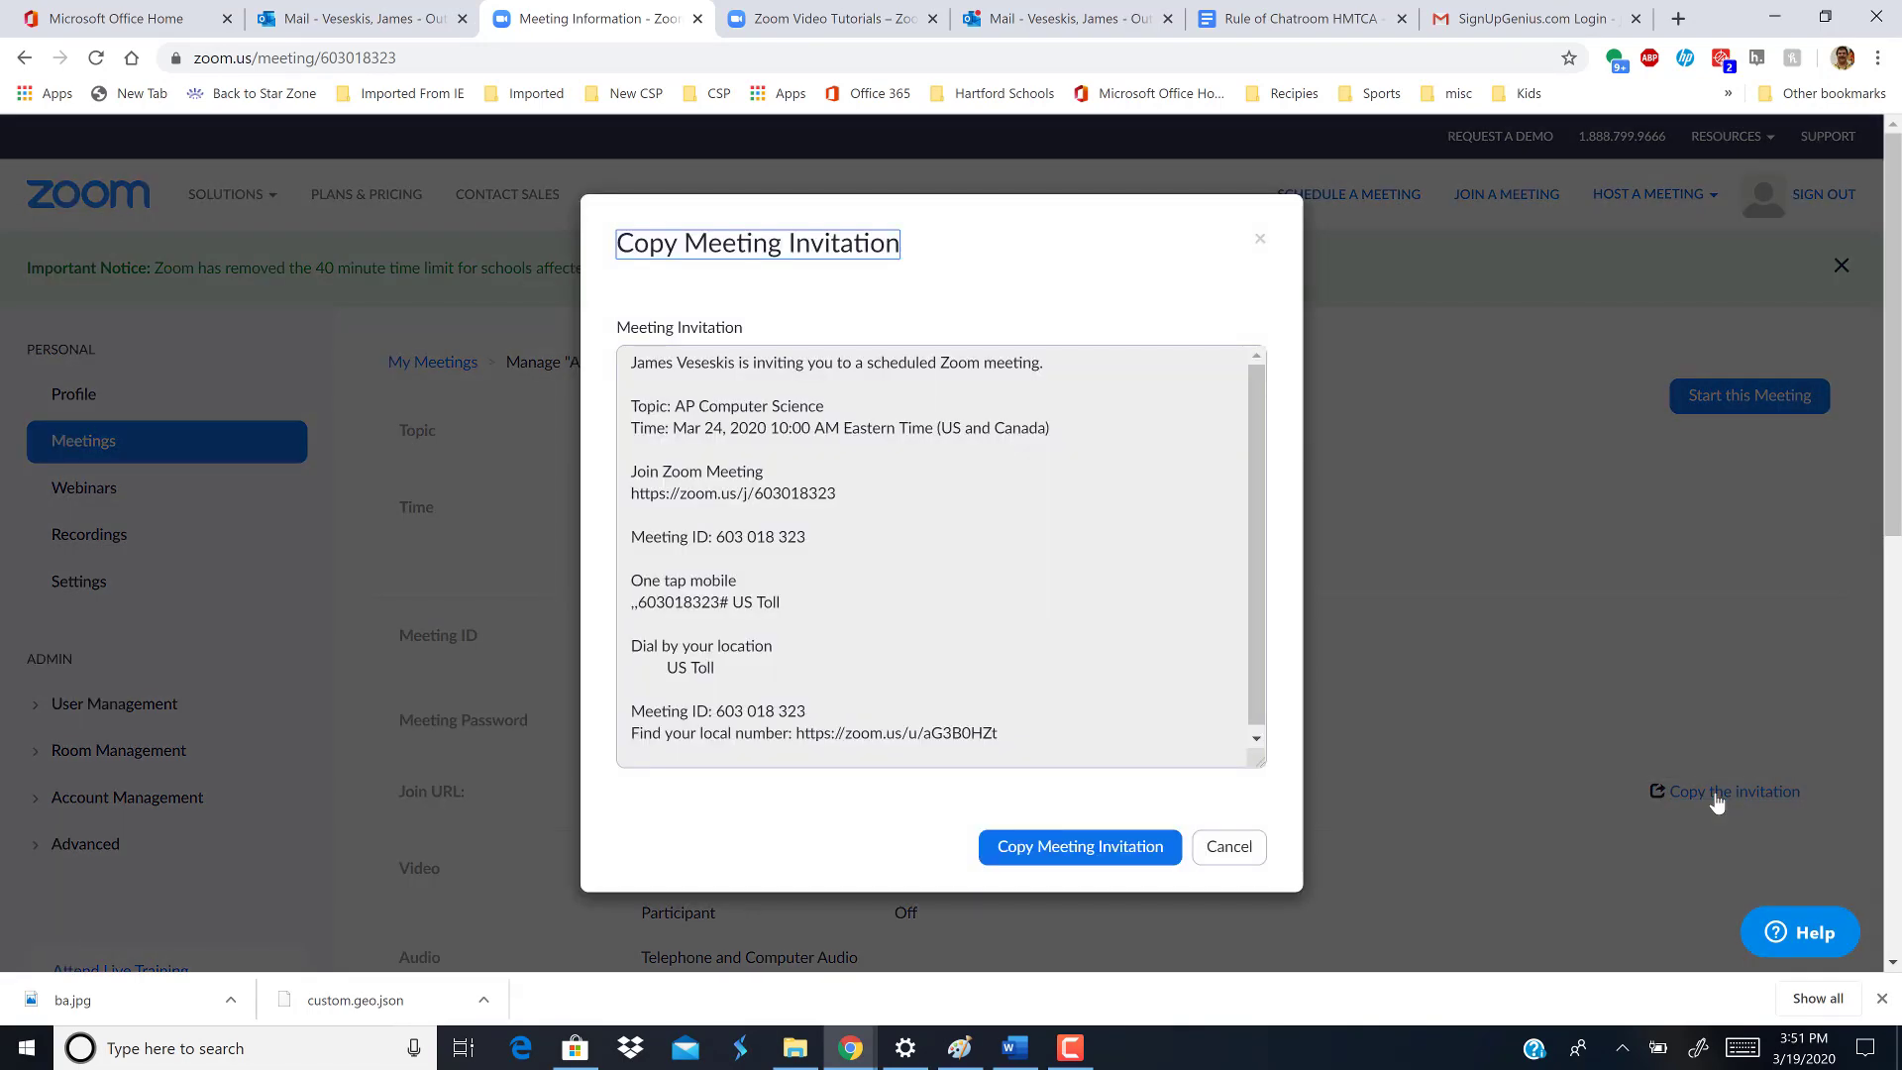
left_click(1088, 858)
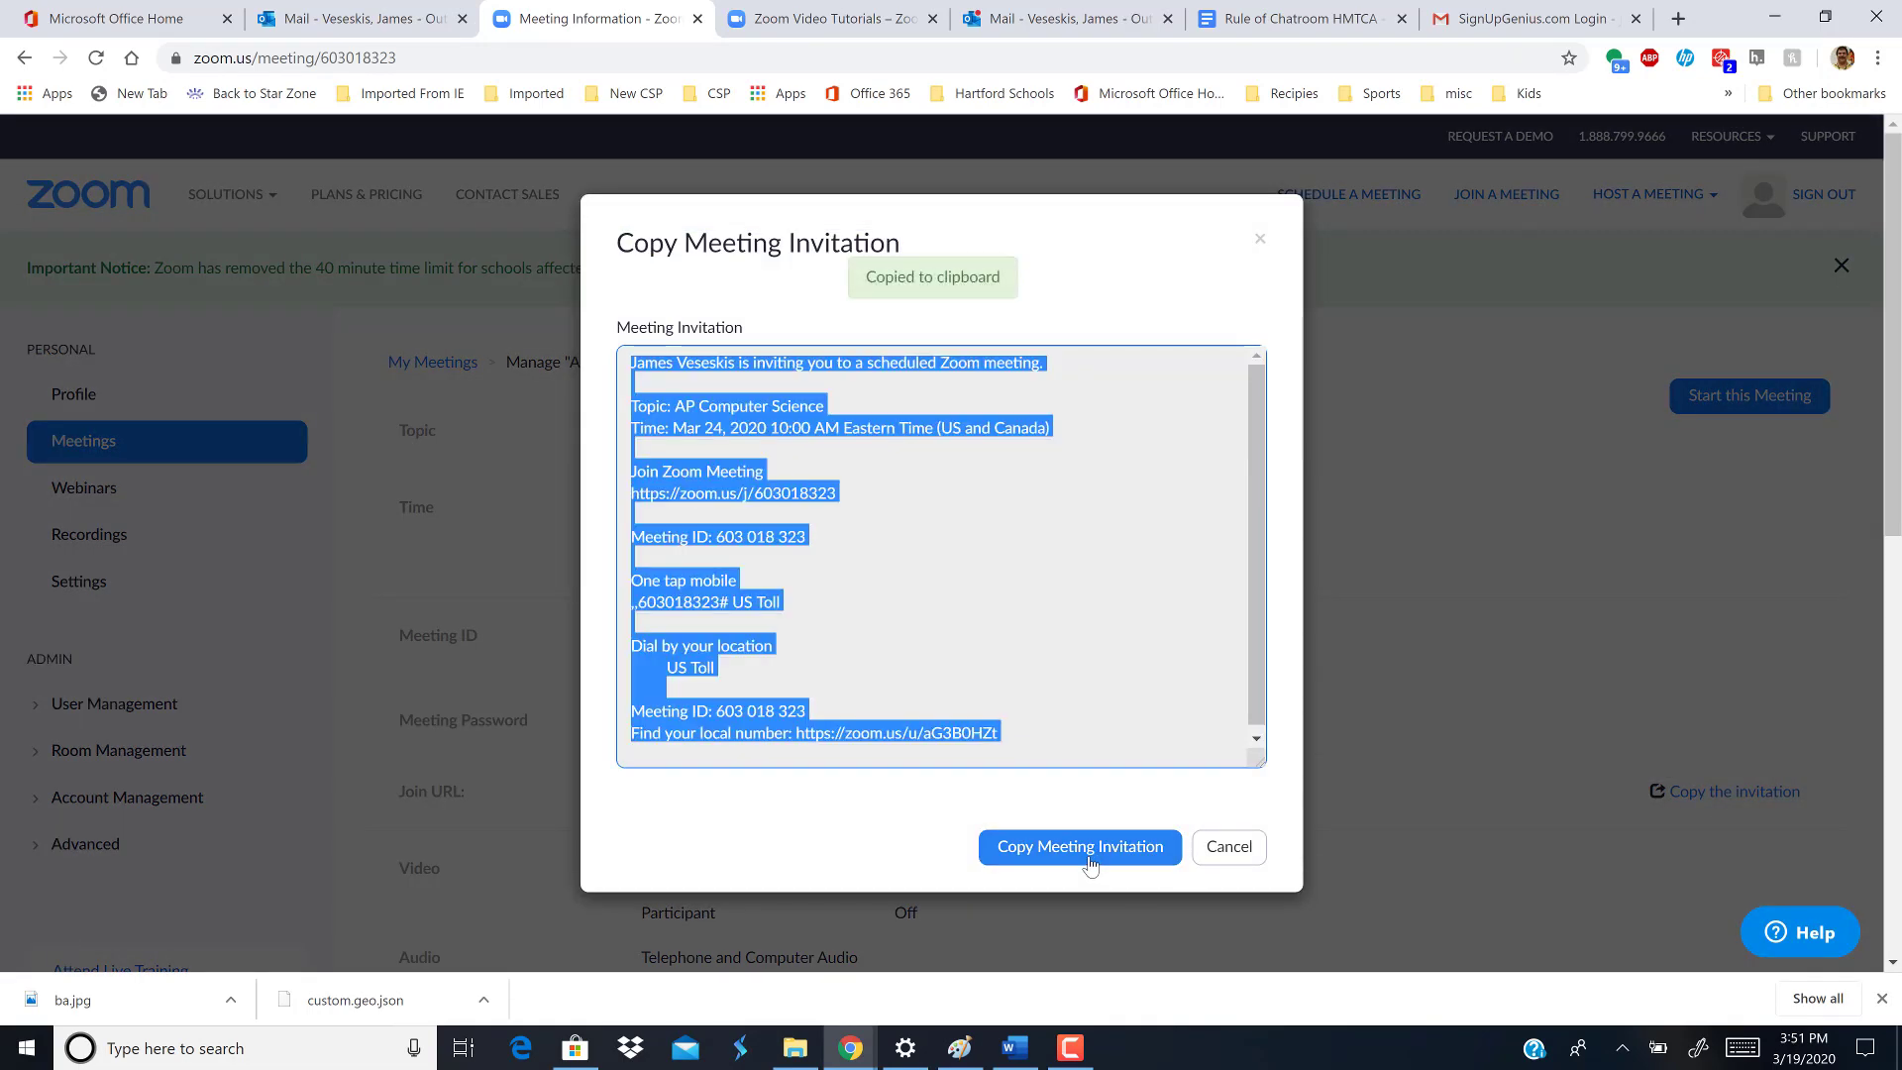
left_click(309, 13)
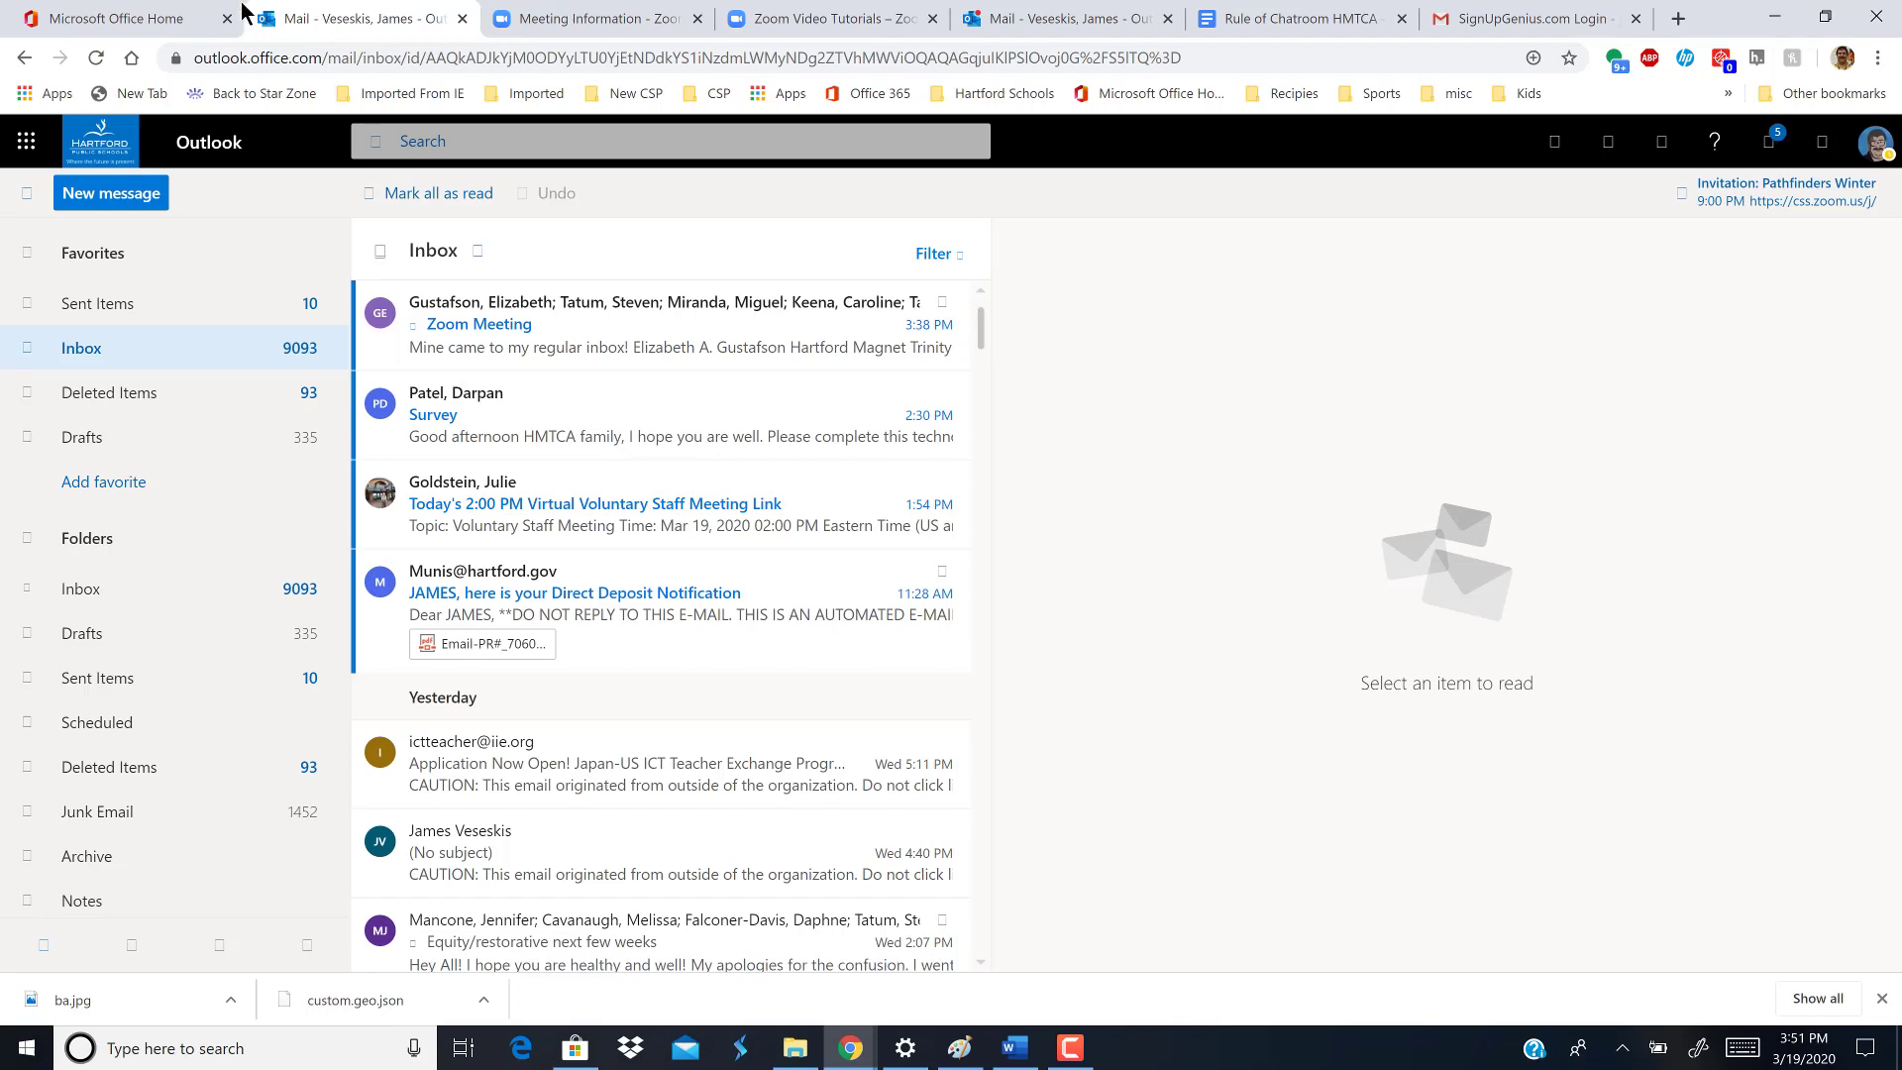
- Check the Gmail inbox, return to Outlook, and start a new email message
left_click(1450, 21)
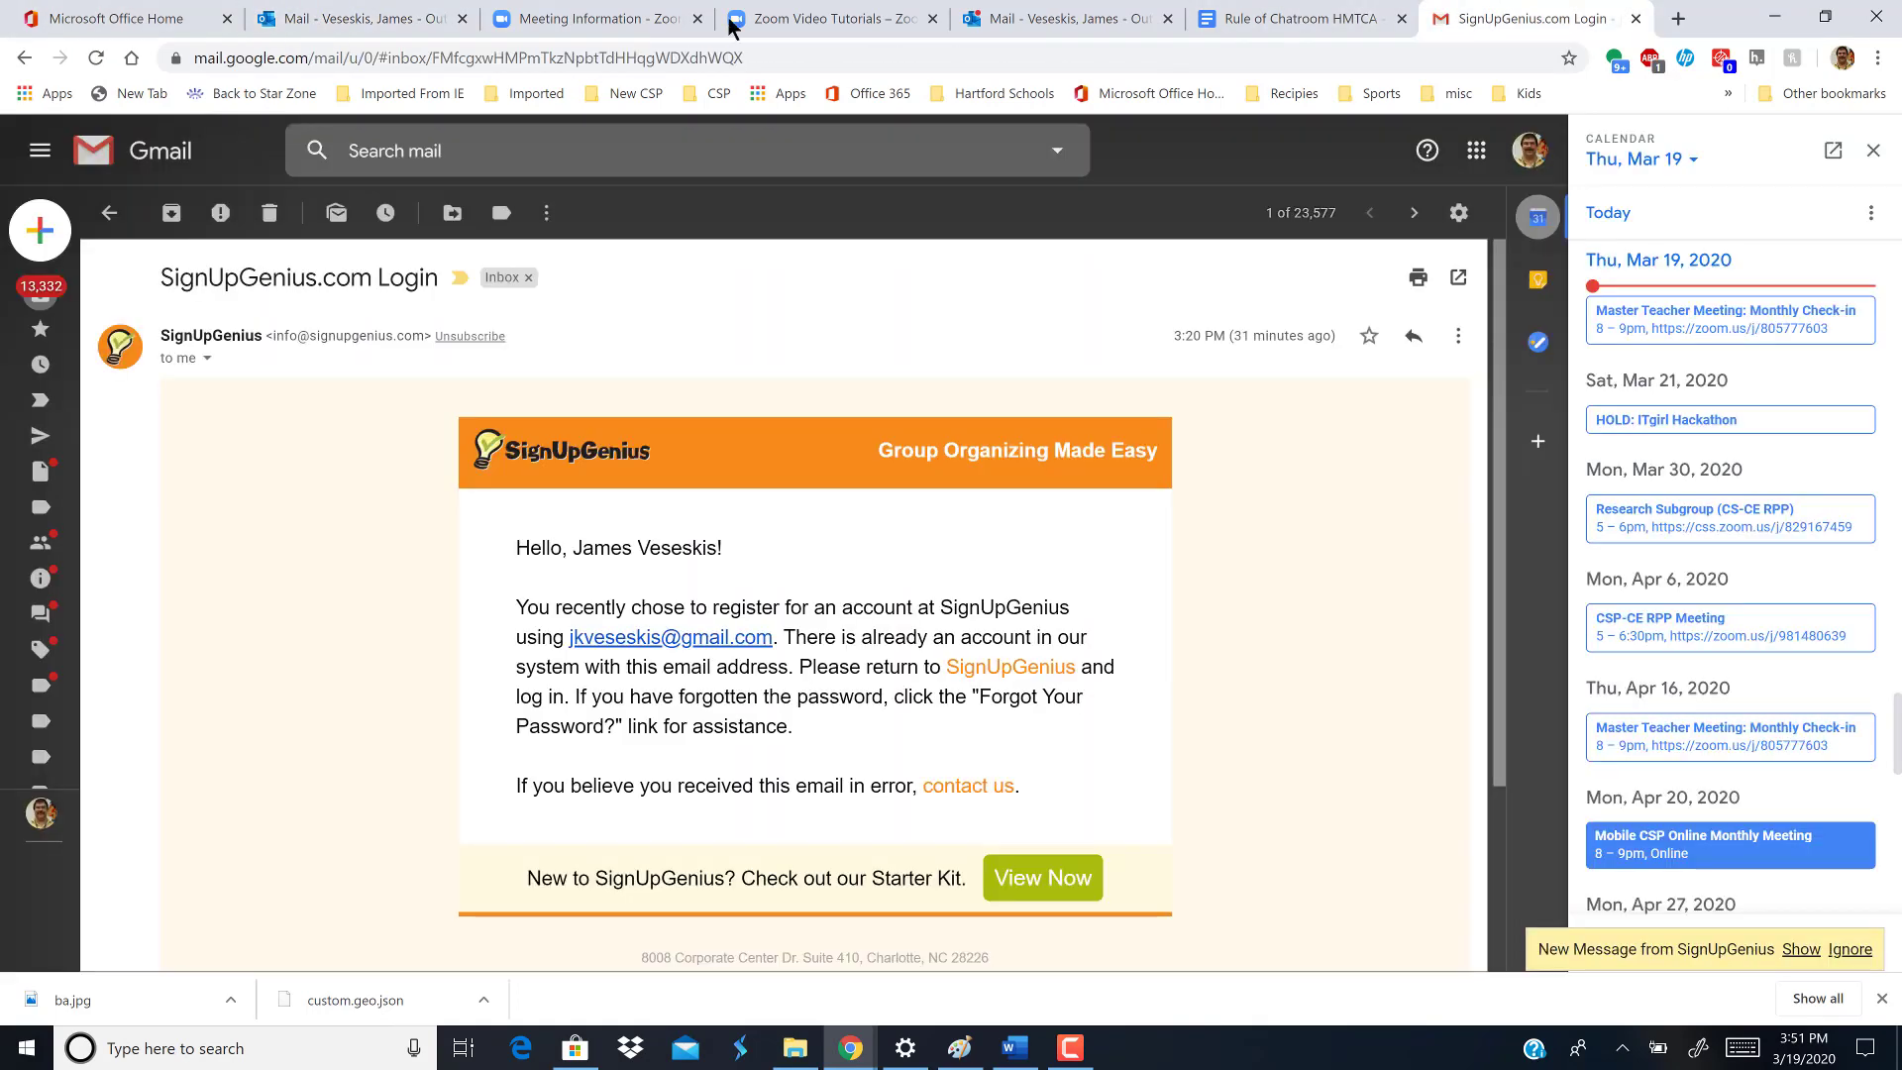
left_click(109, 212)
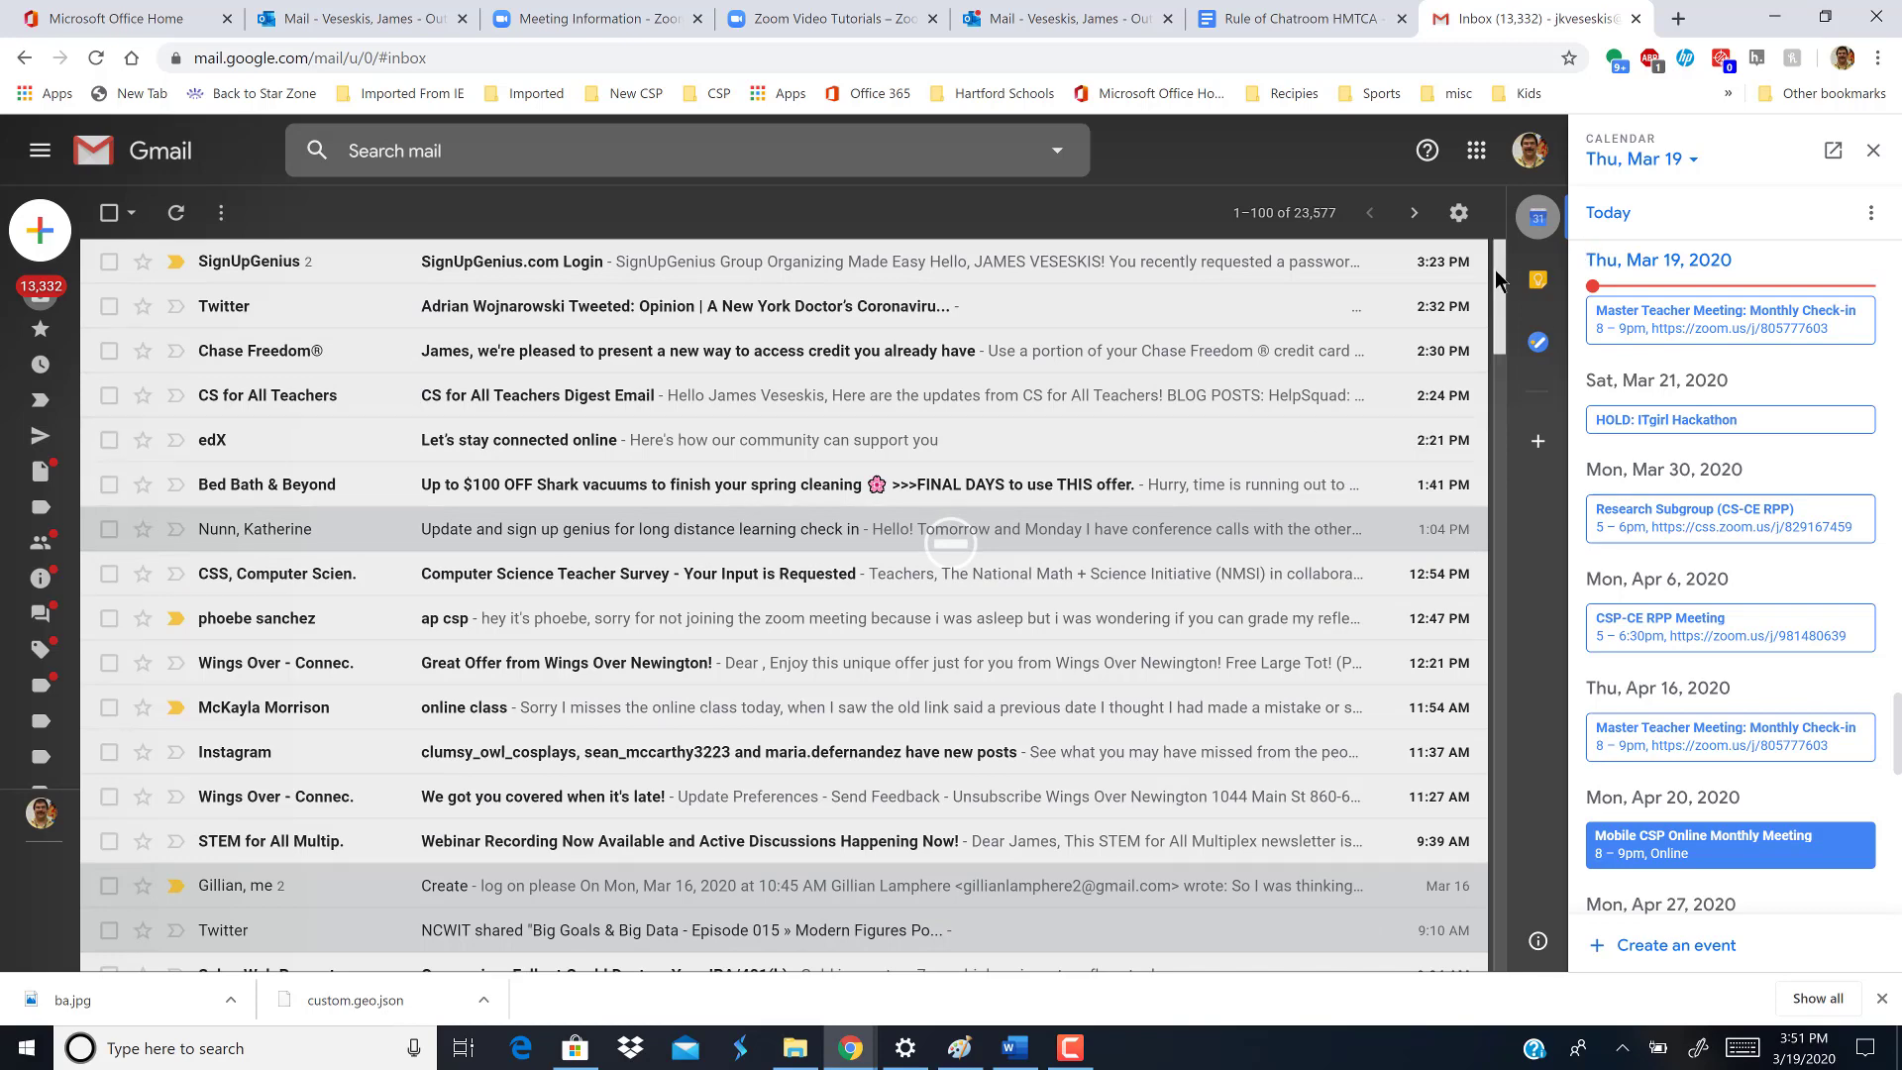
left_click(1056, 29)
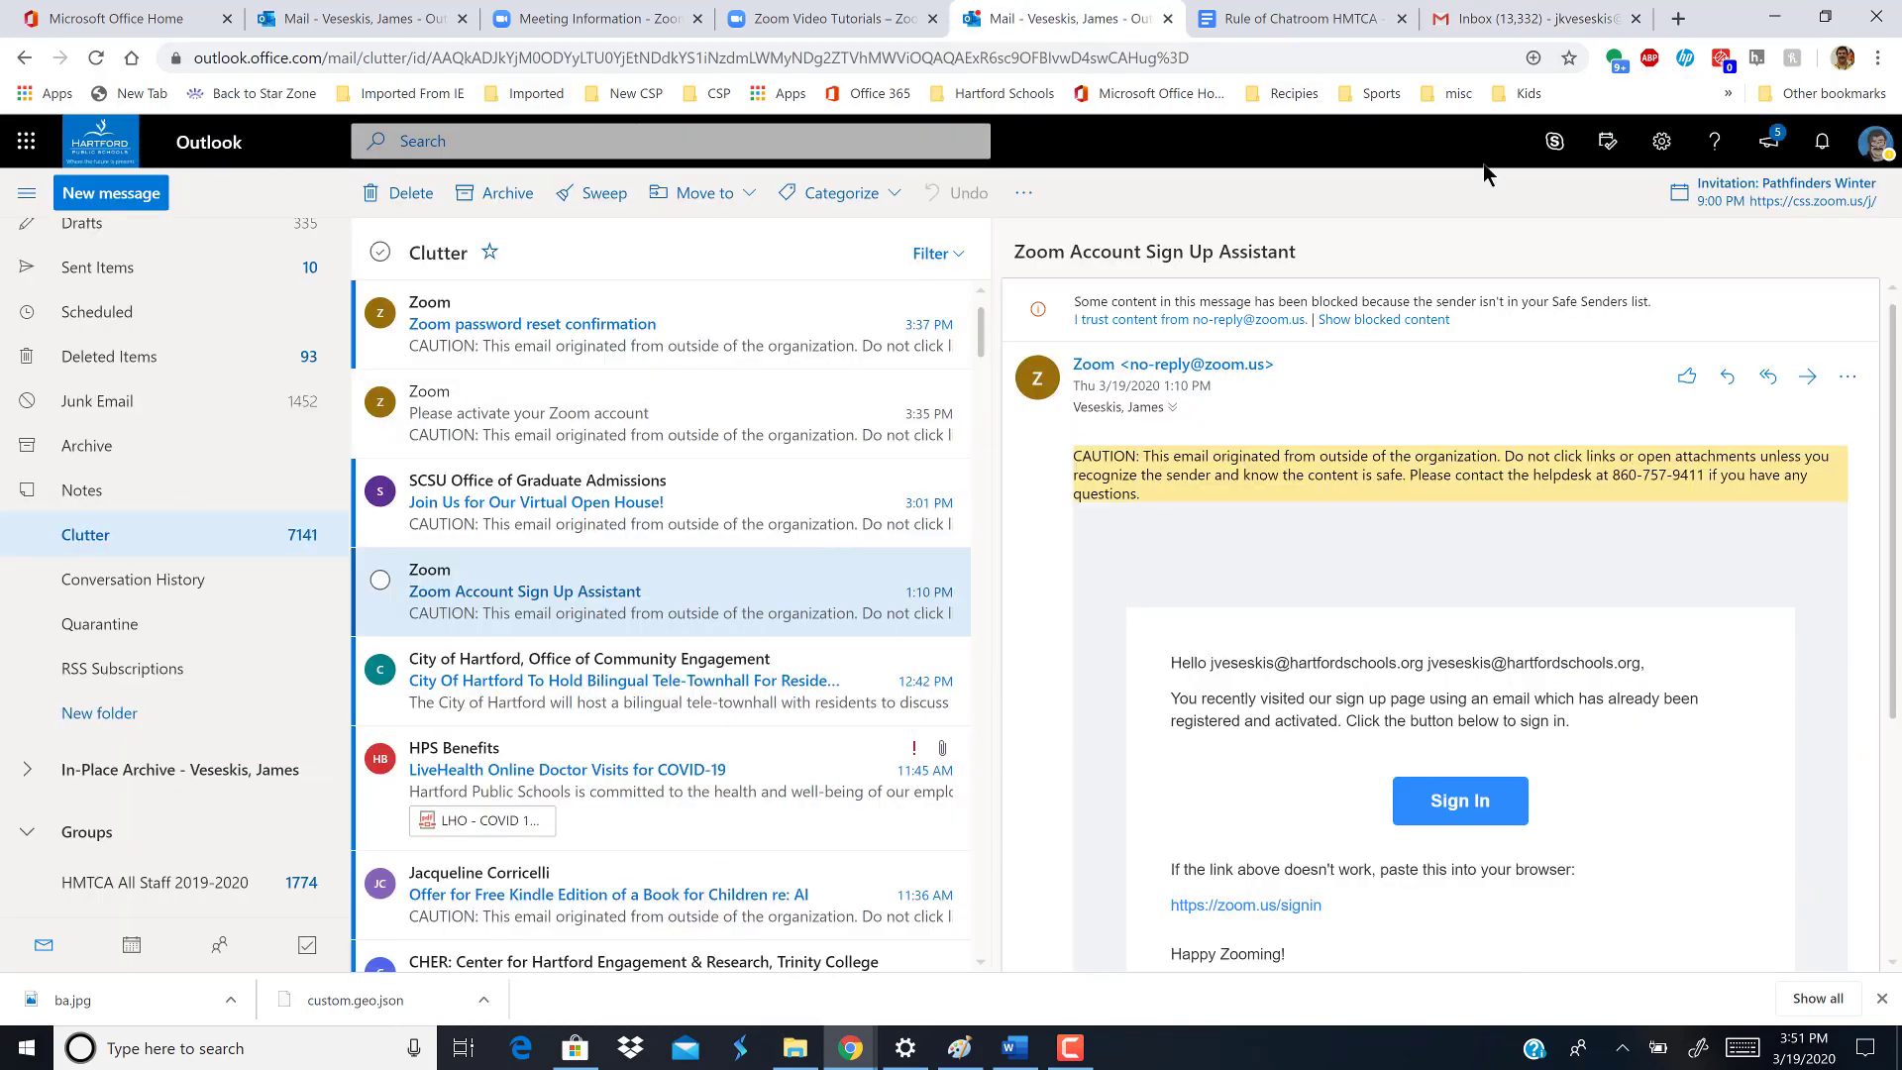
left_click(159, 196)
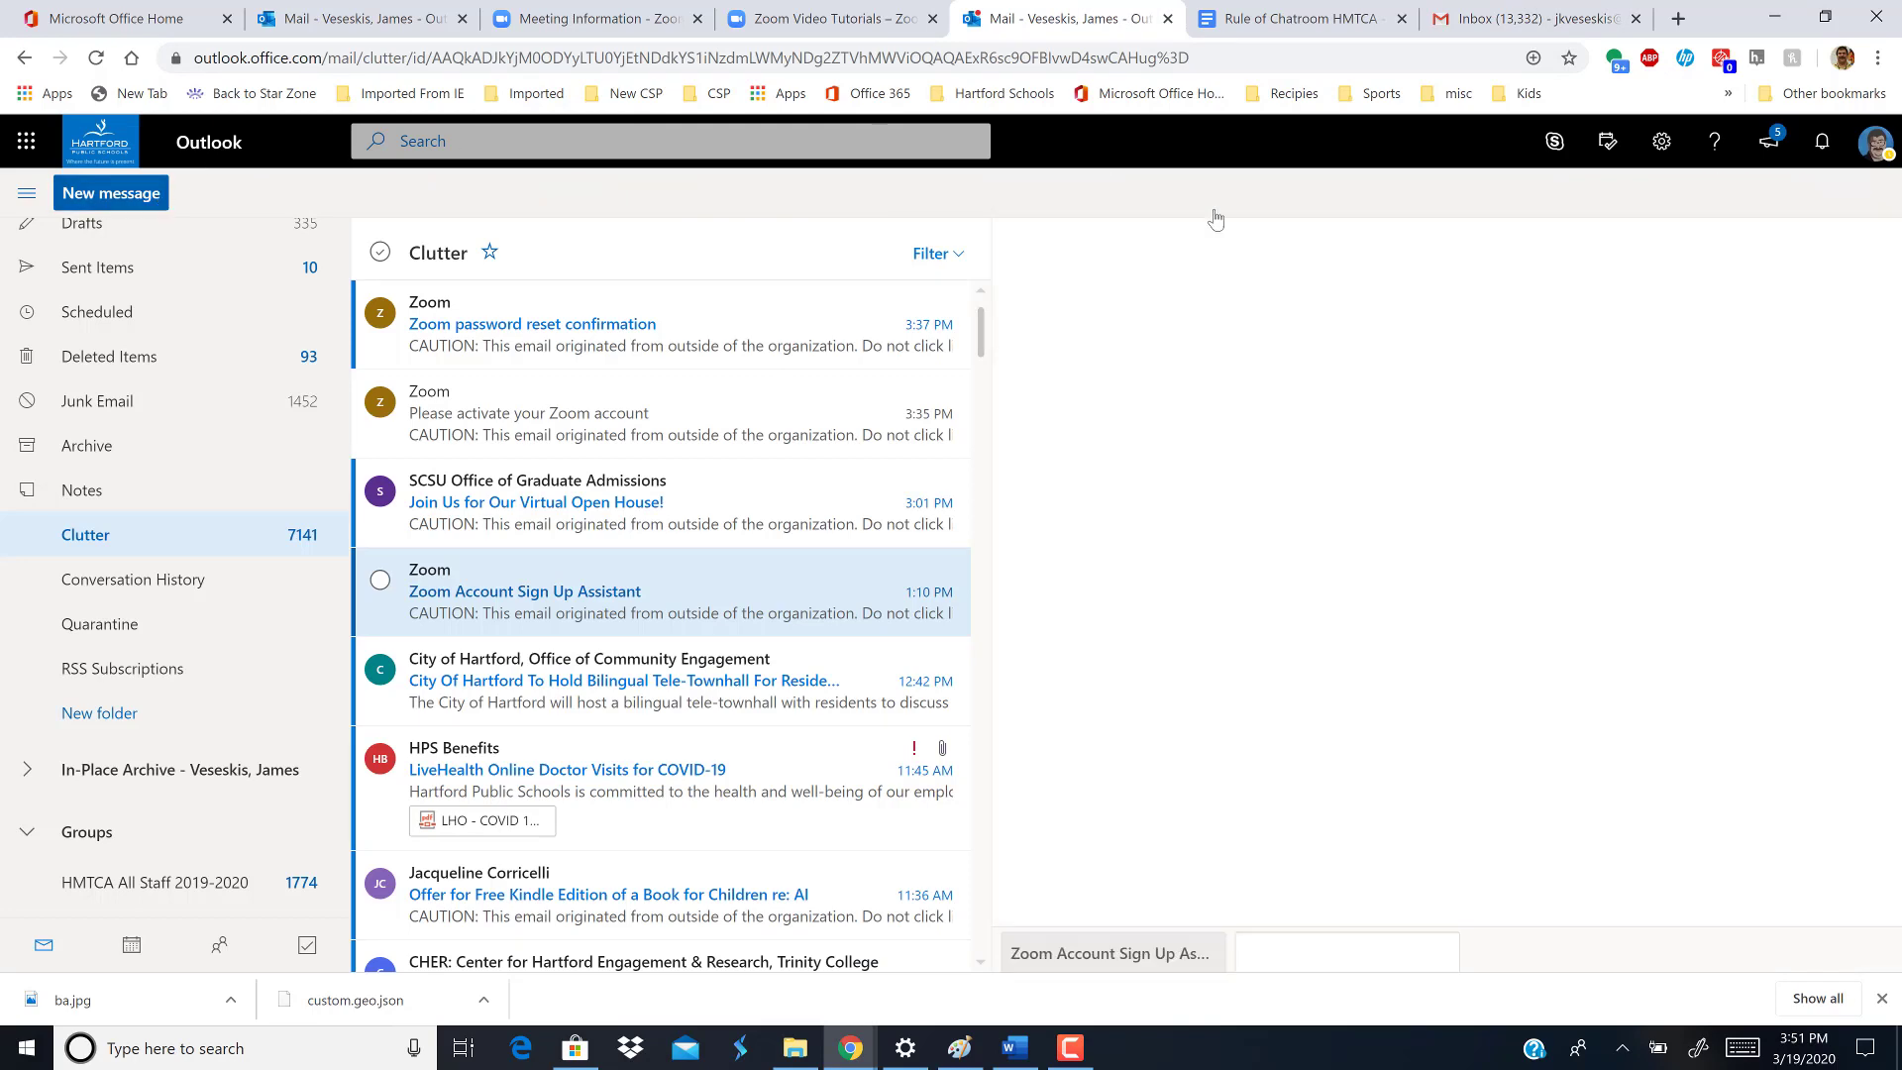
- Address the email to HMTCA All Staff 2019-2020 and paste the Zoom invitation into the body
type("hmt")
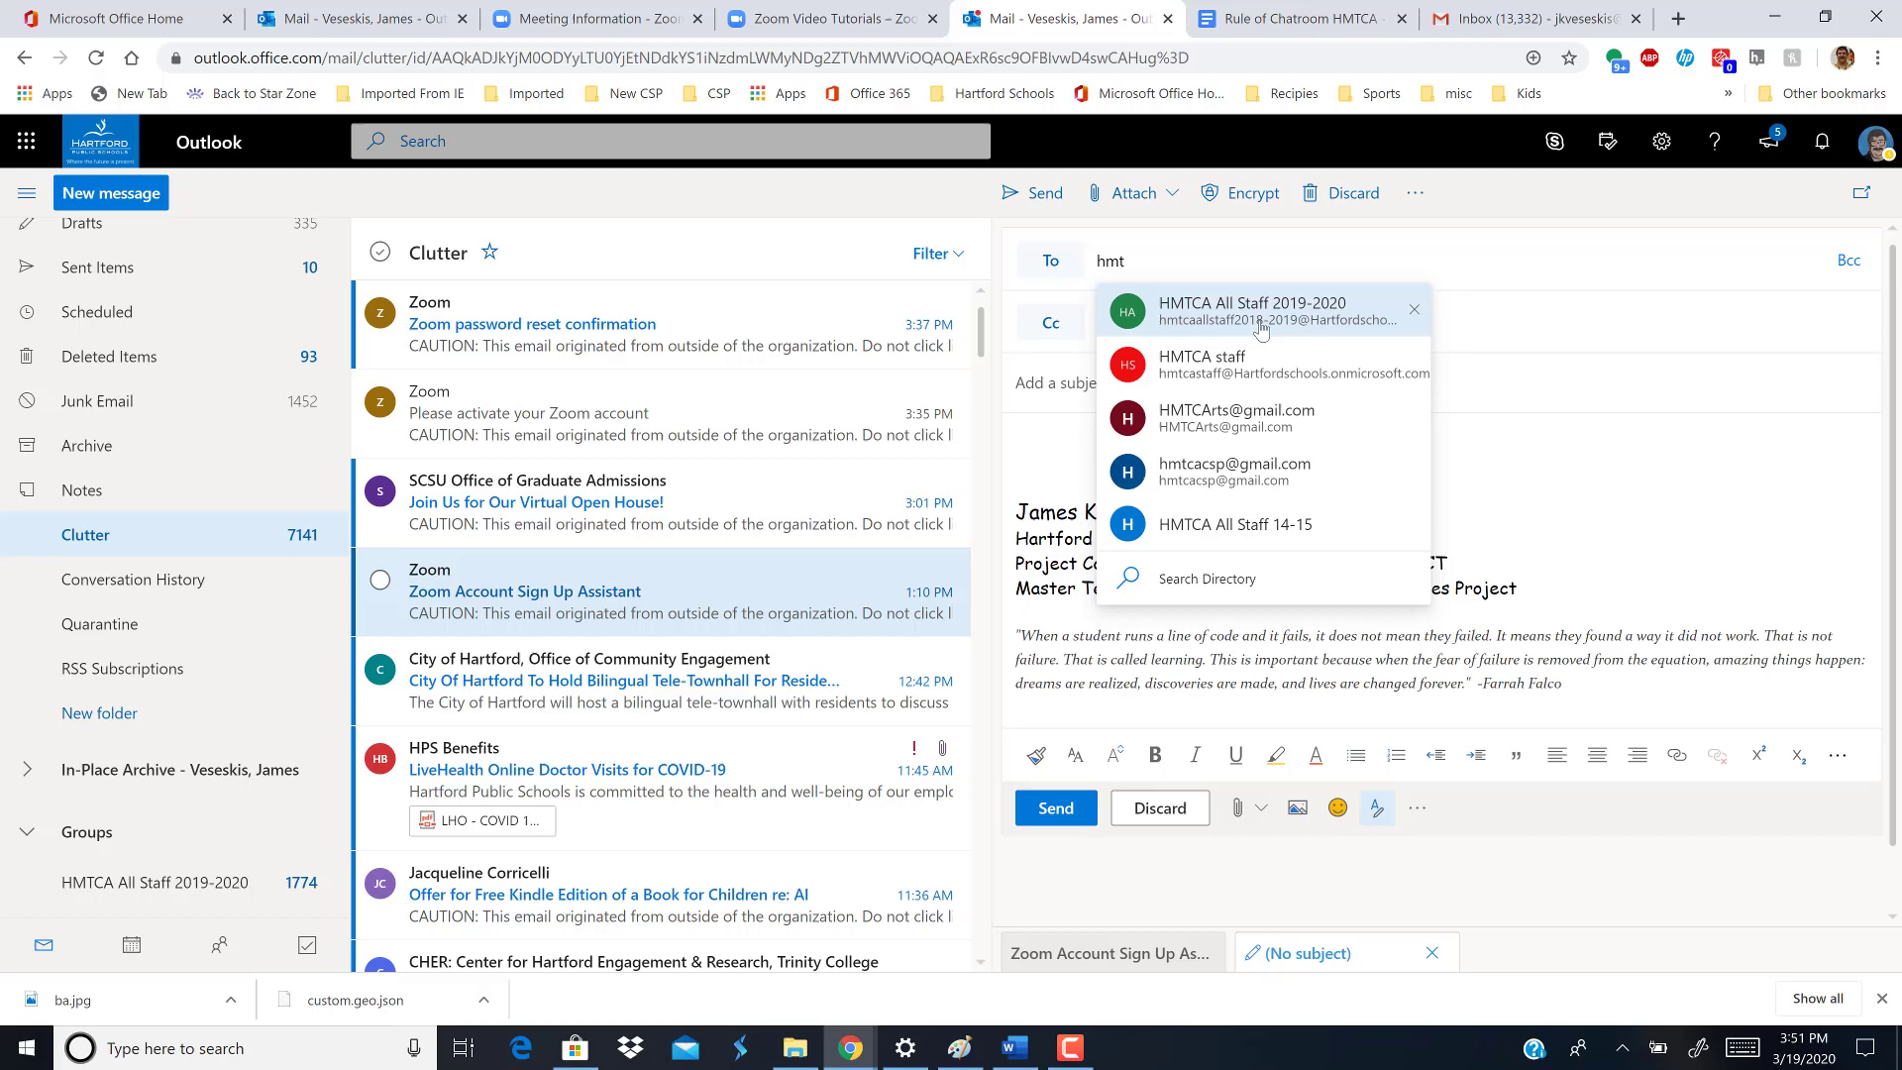
left_click(1256, 322)
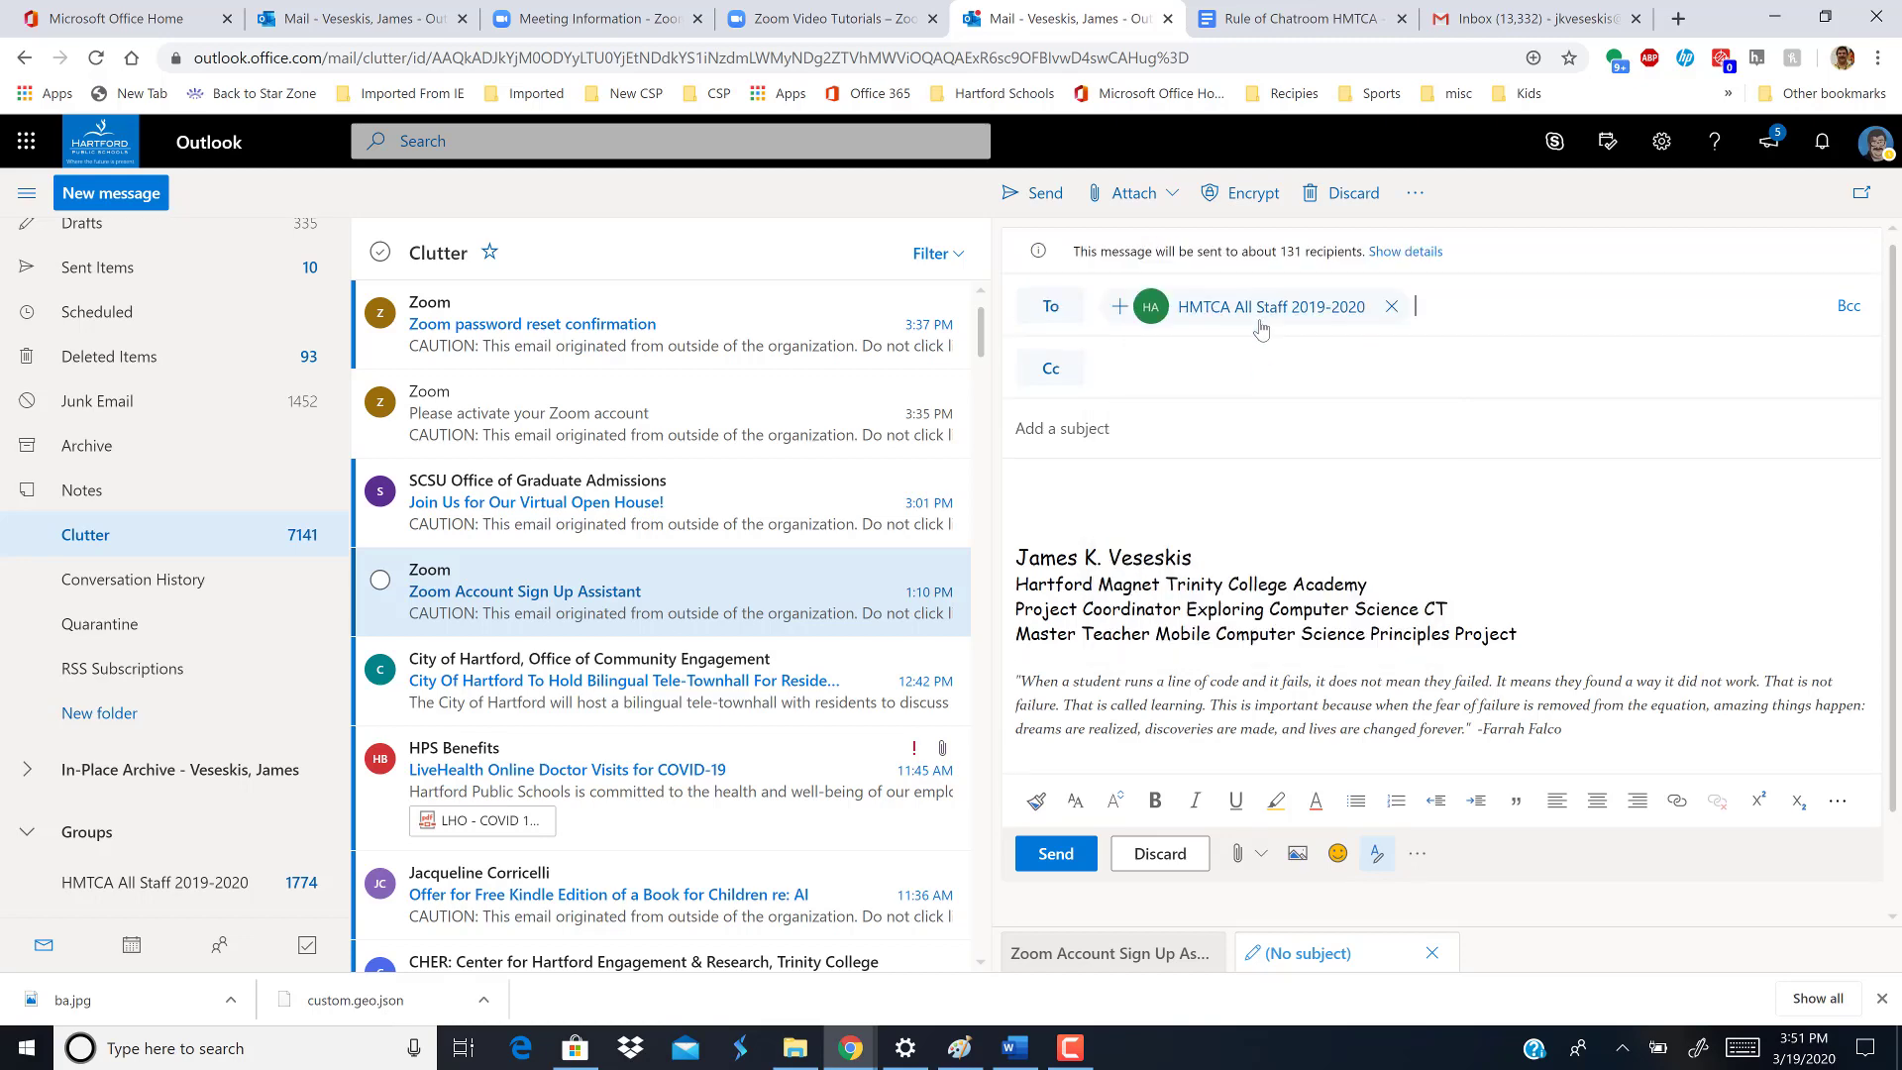
left_click(1118, 512)
type("James Veseskis is inviting you to a scheduled Zoom meeting.  Topic: AP Computer Science Time: Mar 24, 2020 10:00 AM Eastern Time (US and Canada)  Join Zoom Meeting https://zoom.us/j/603018323  Meeting ID: 603 018 323  One tap mobile ,,603018323# US Toll  Dial by your location         US Toll  Meeting ID: 603 018 323 Find your local number: https://zoom.us/u/aG3B0HZt")
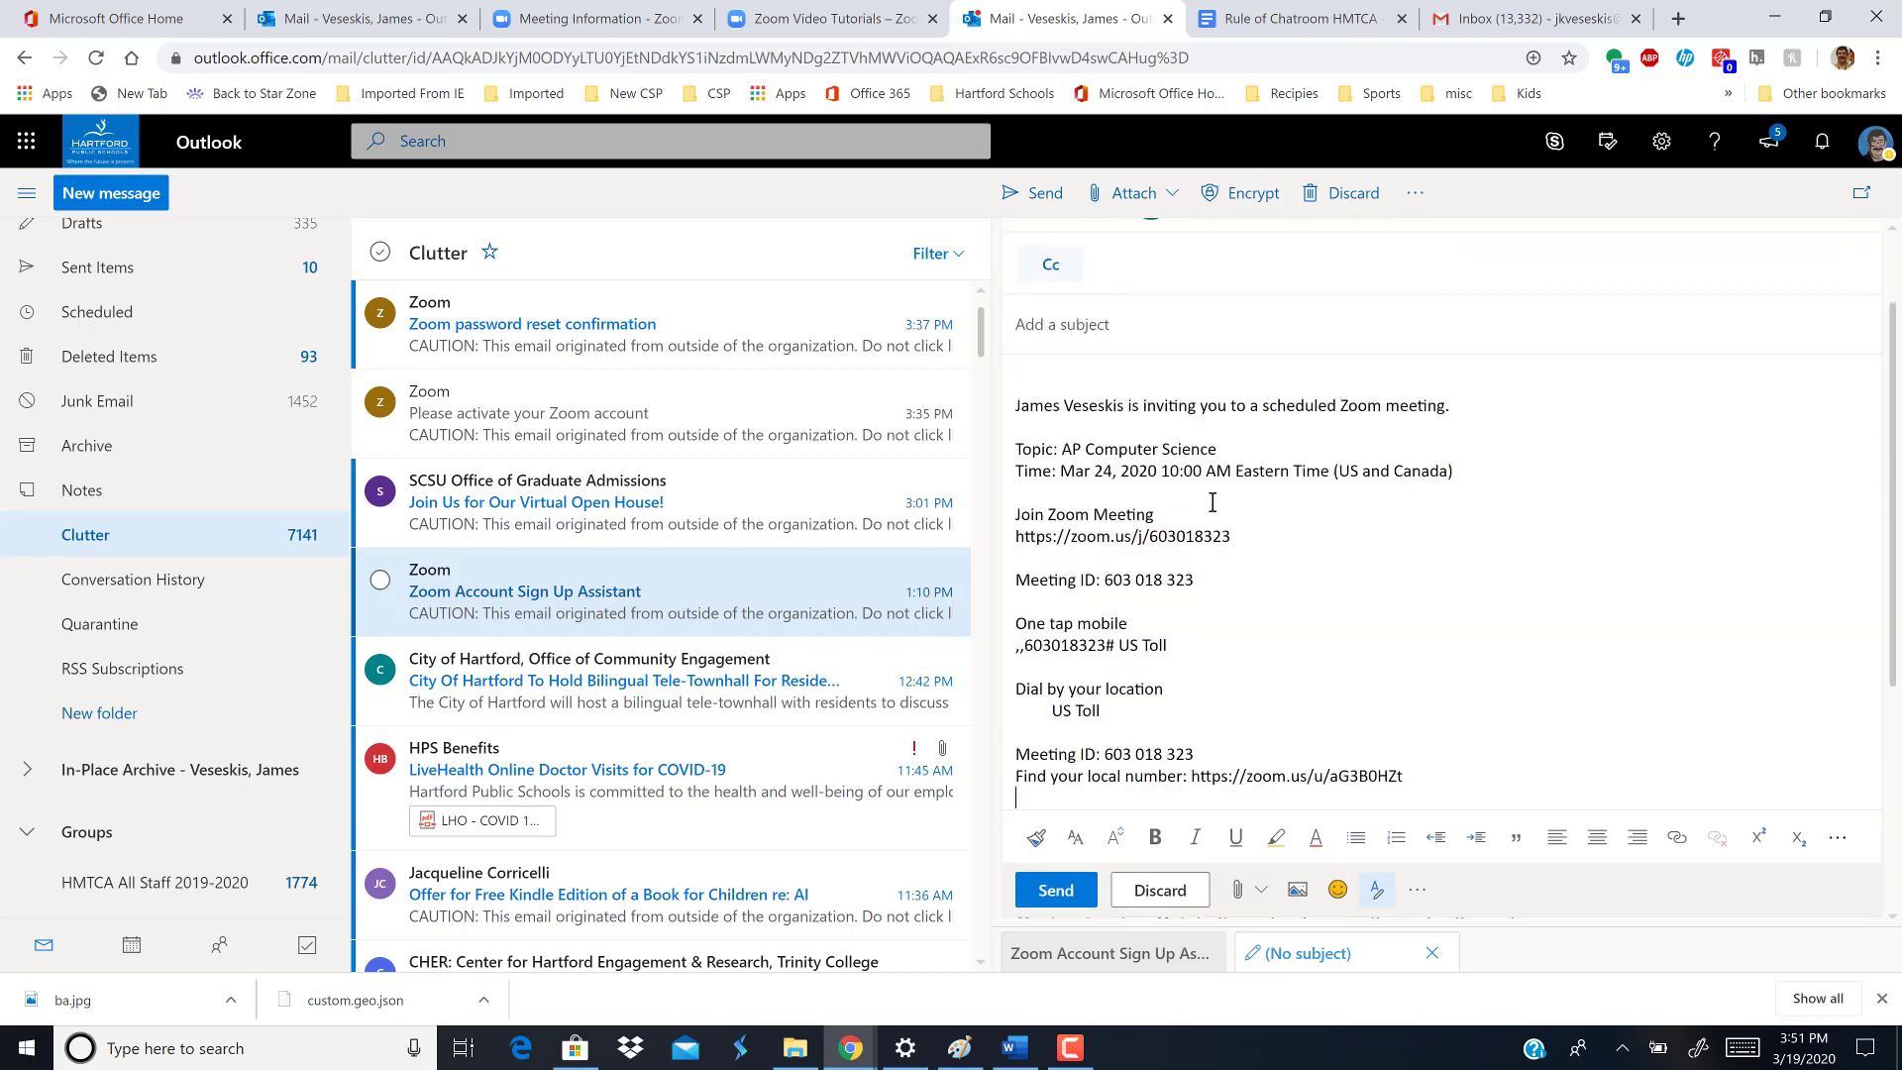
- Enter the subject 'Zoom' and select the meeting join URL in the body
left_click(1097, 329)
type("Zoom")
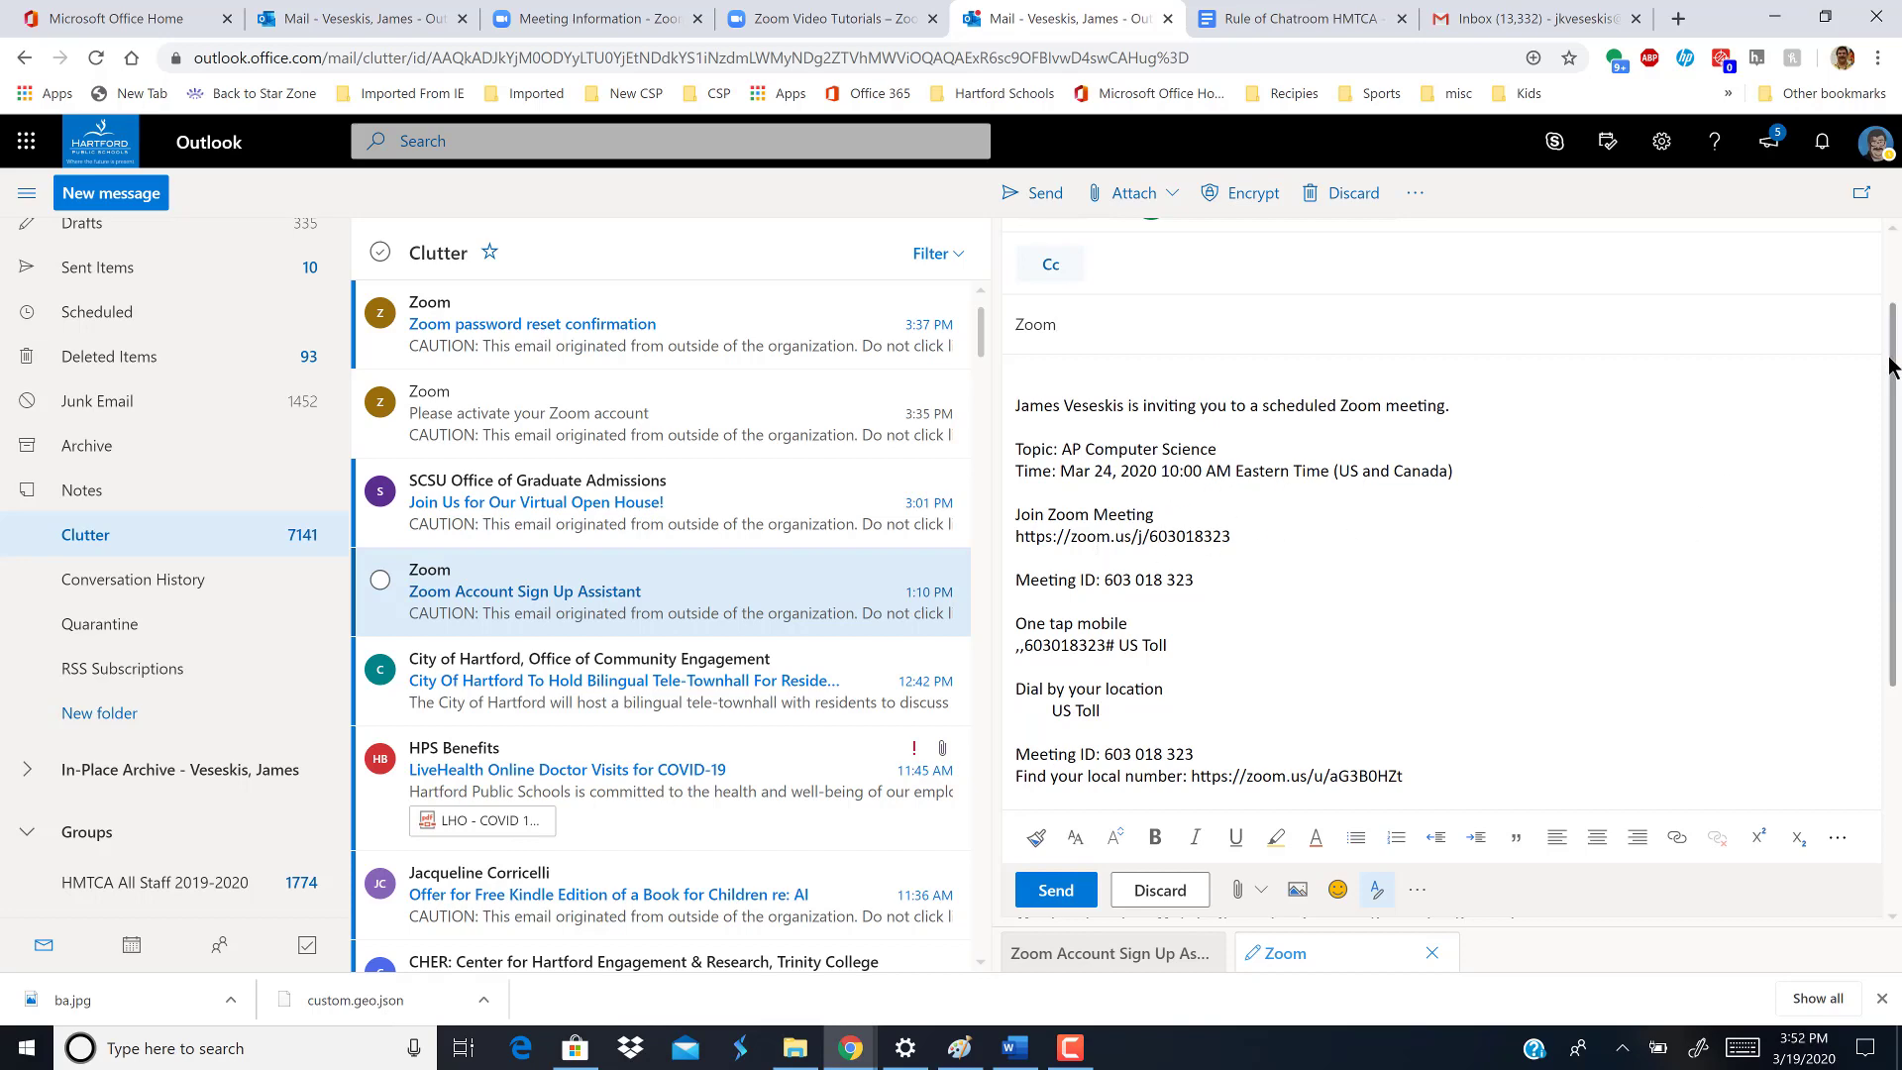
left_click_drag(1895, 357, 1895, 436)
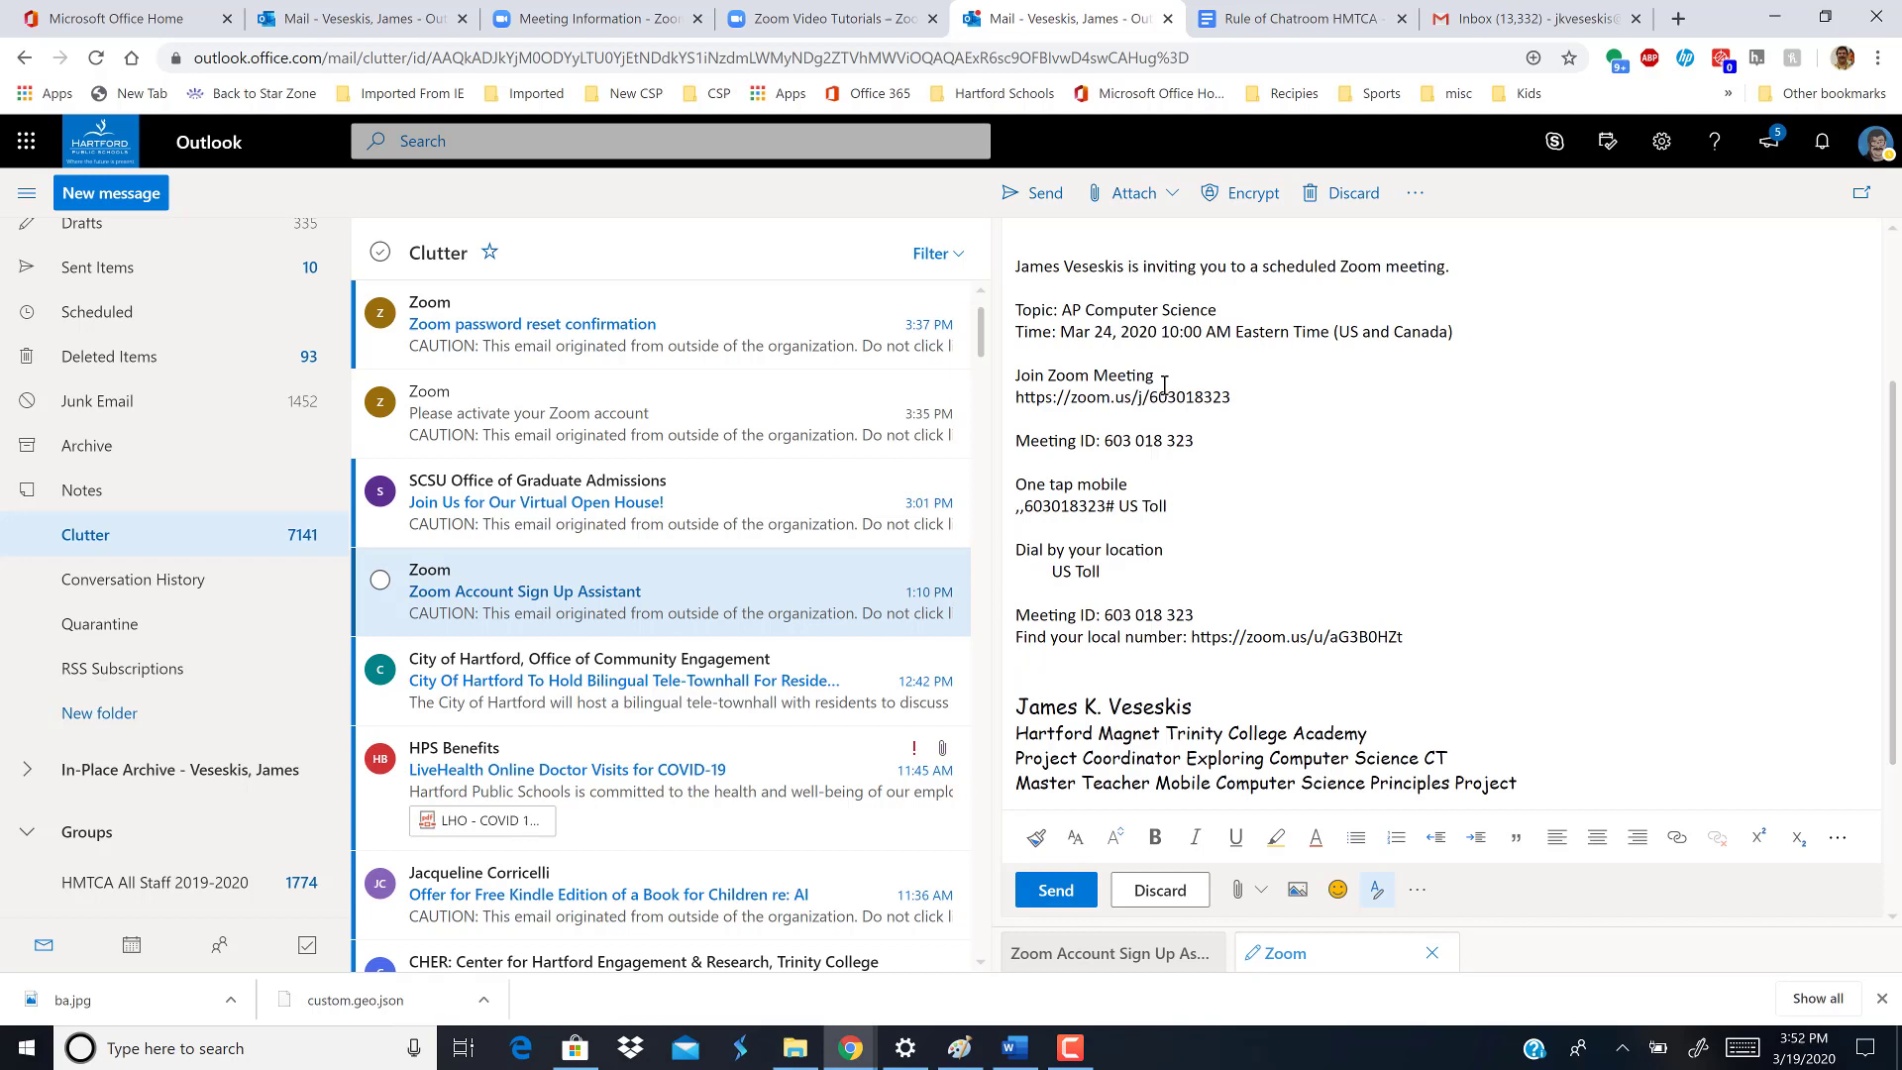
left_click_drag(1244, 396, 1013, 398)
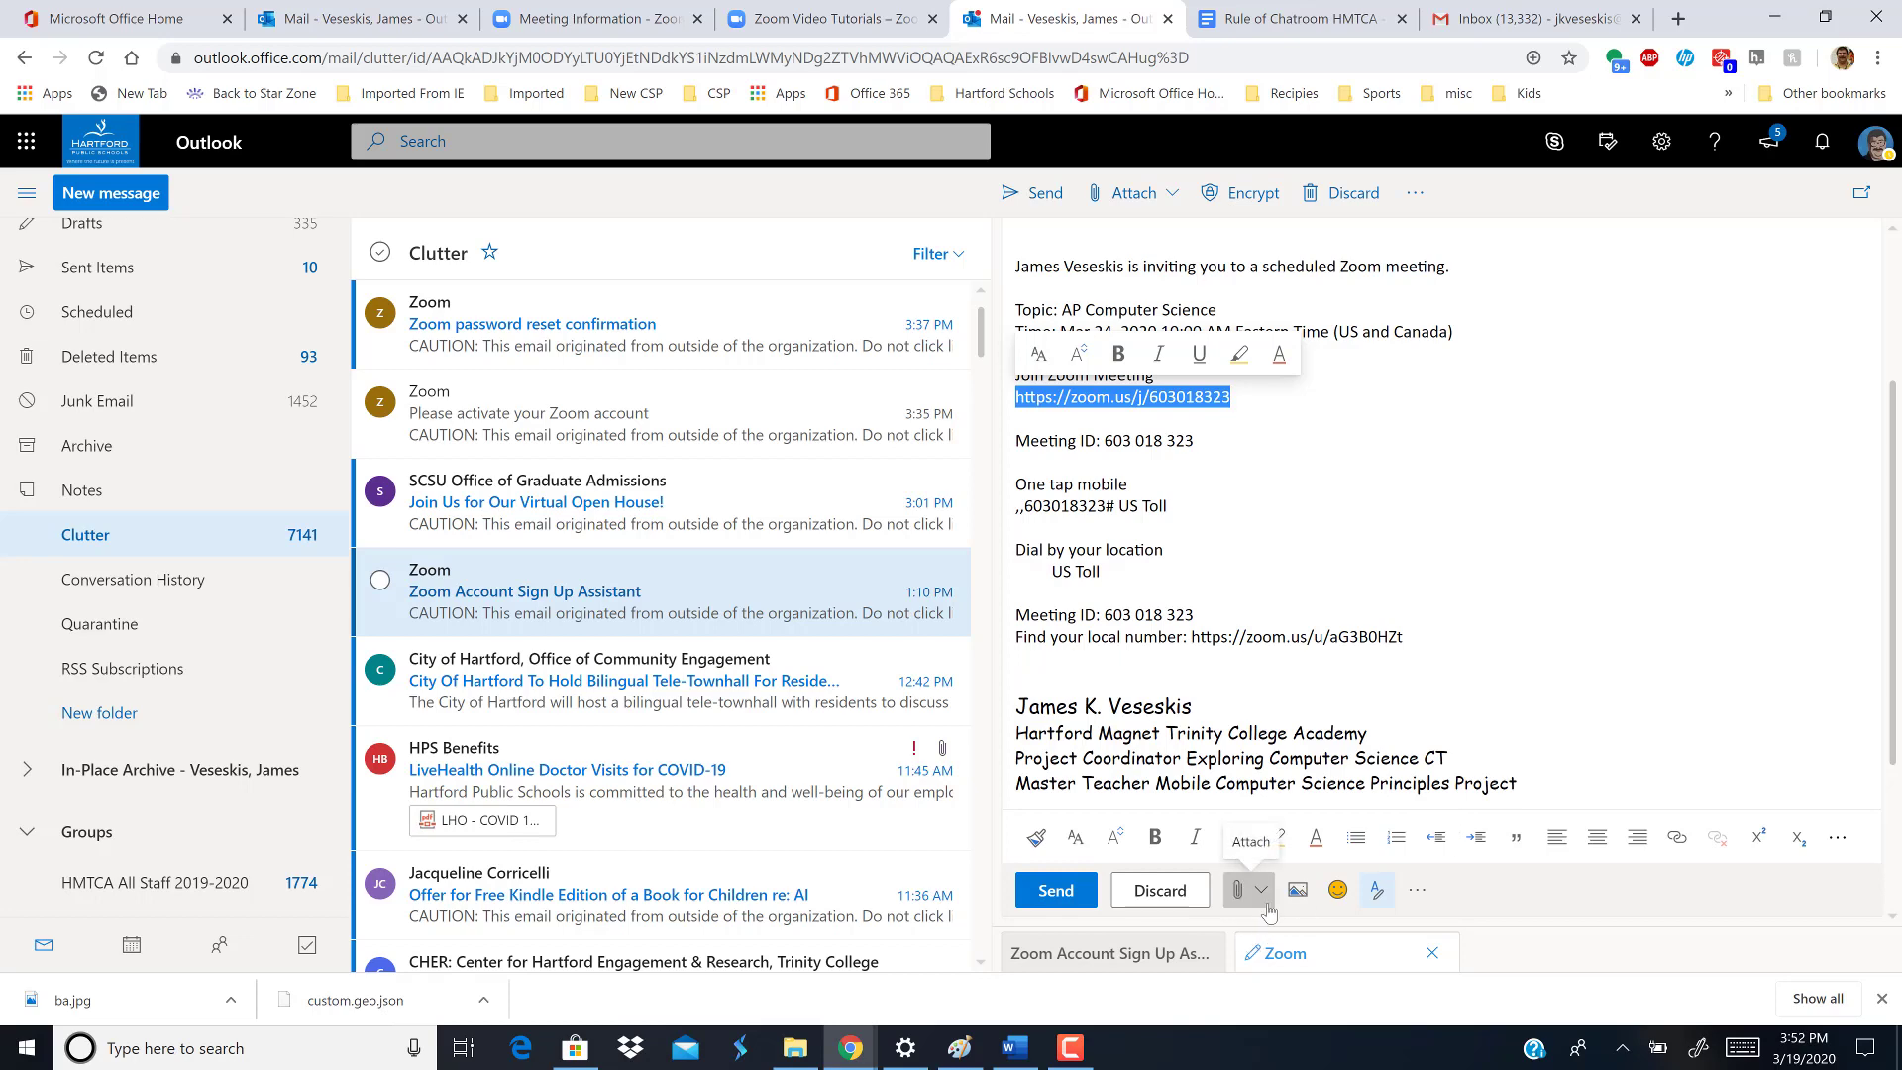
left_click(1261, 891)
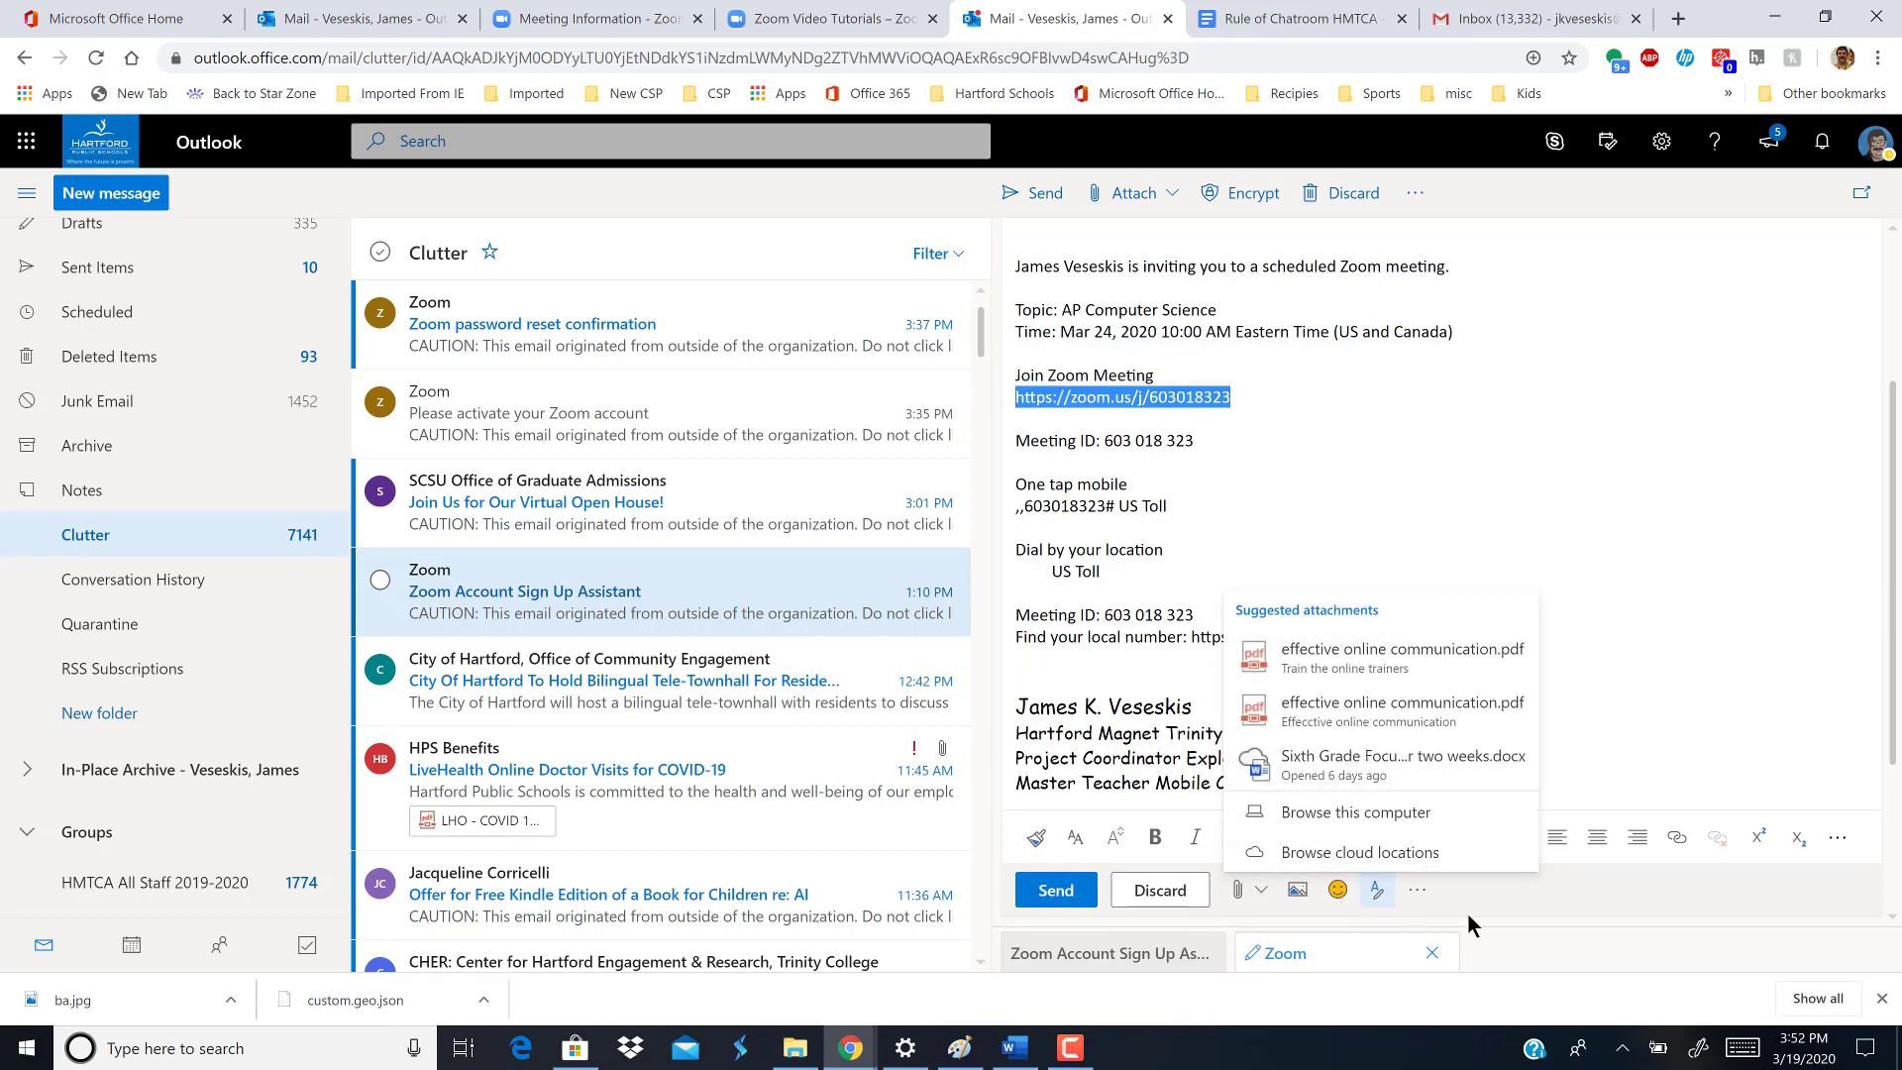
left_click(1417, 891)
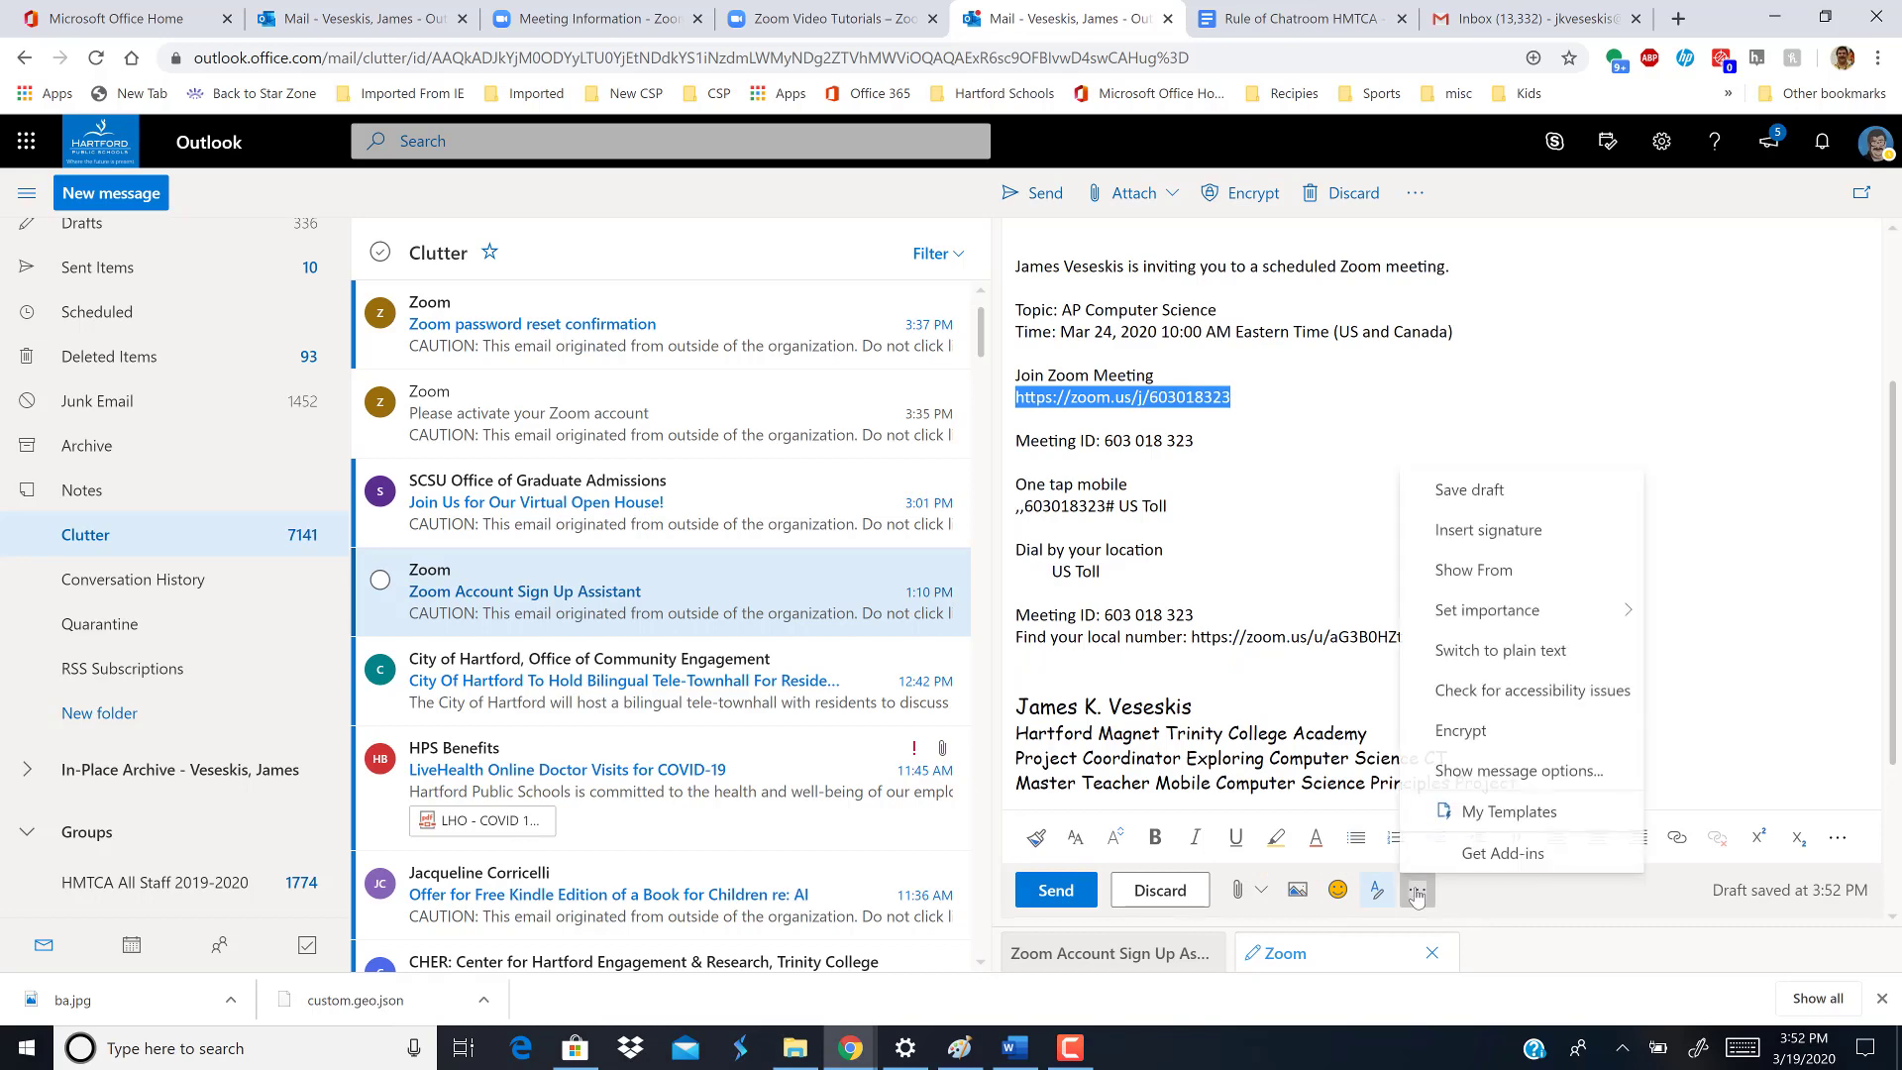
left_click(1553, 903)
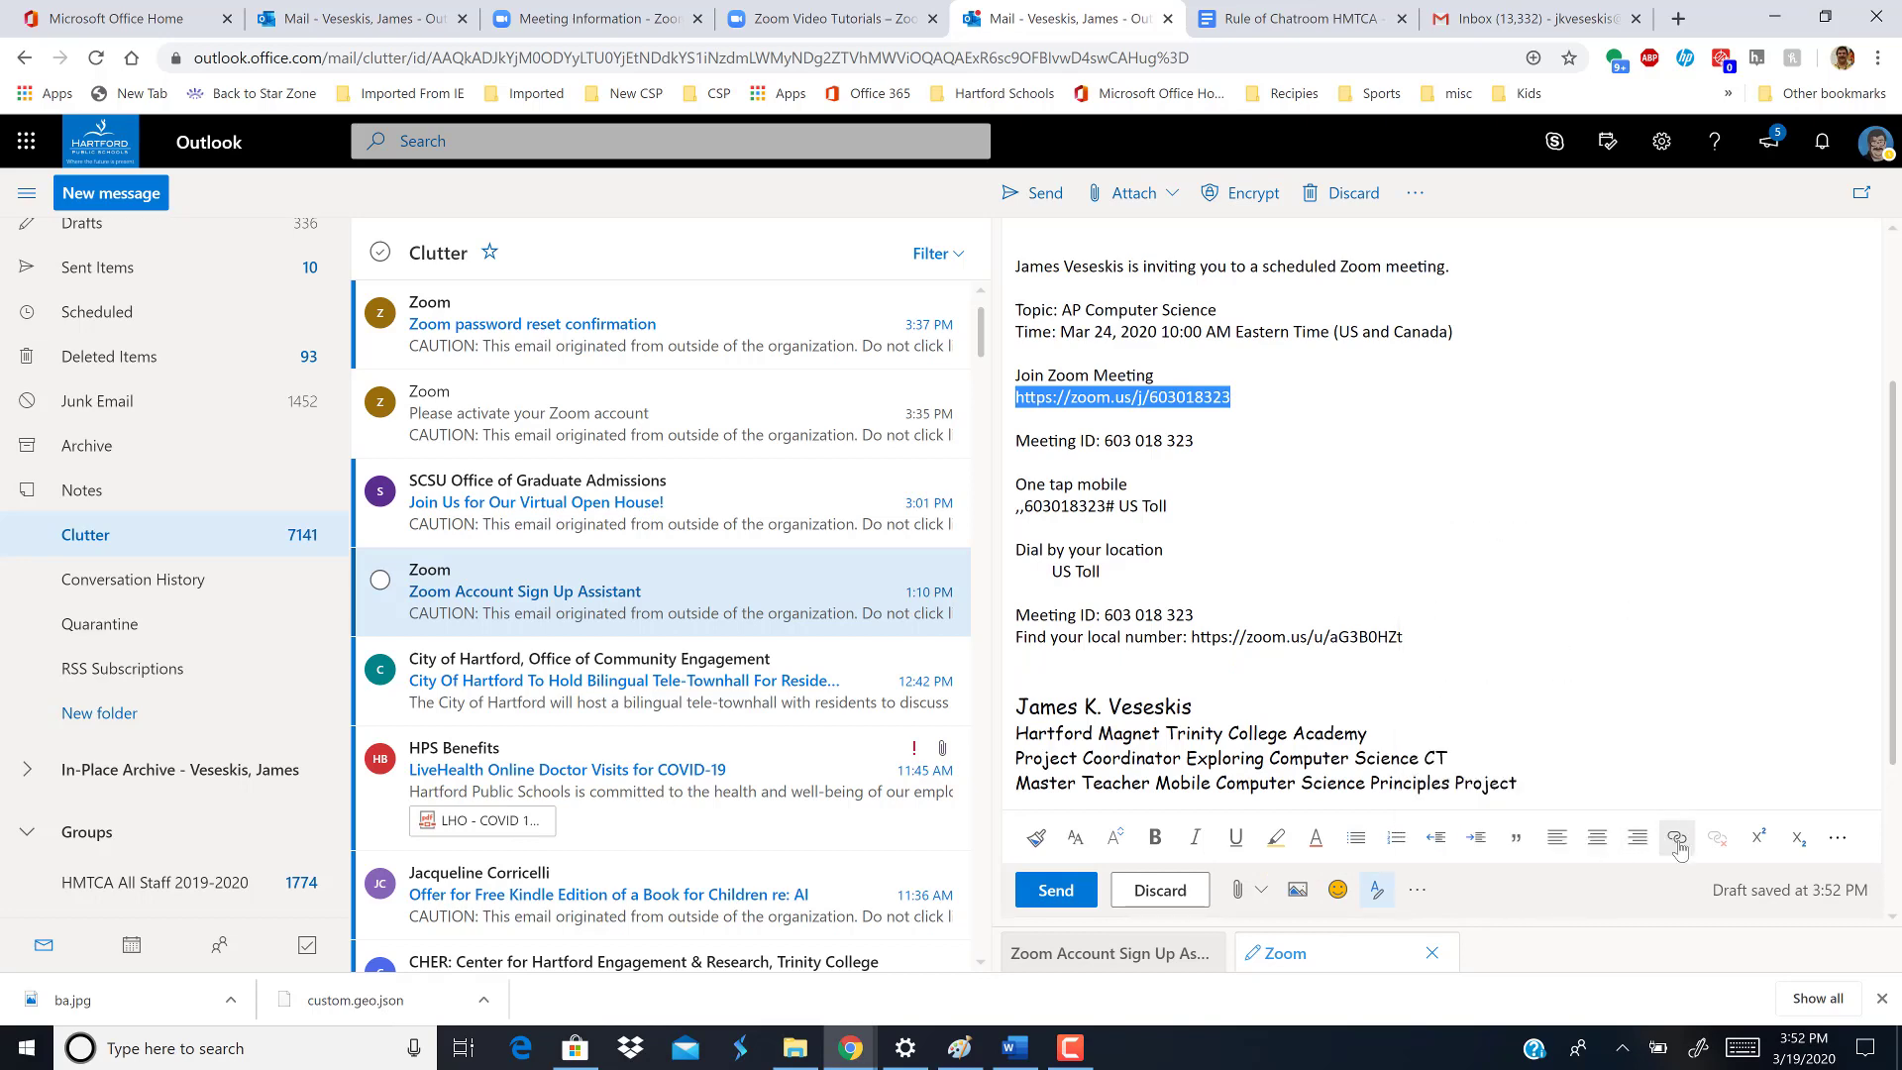
left_click(1676, 839)
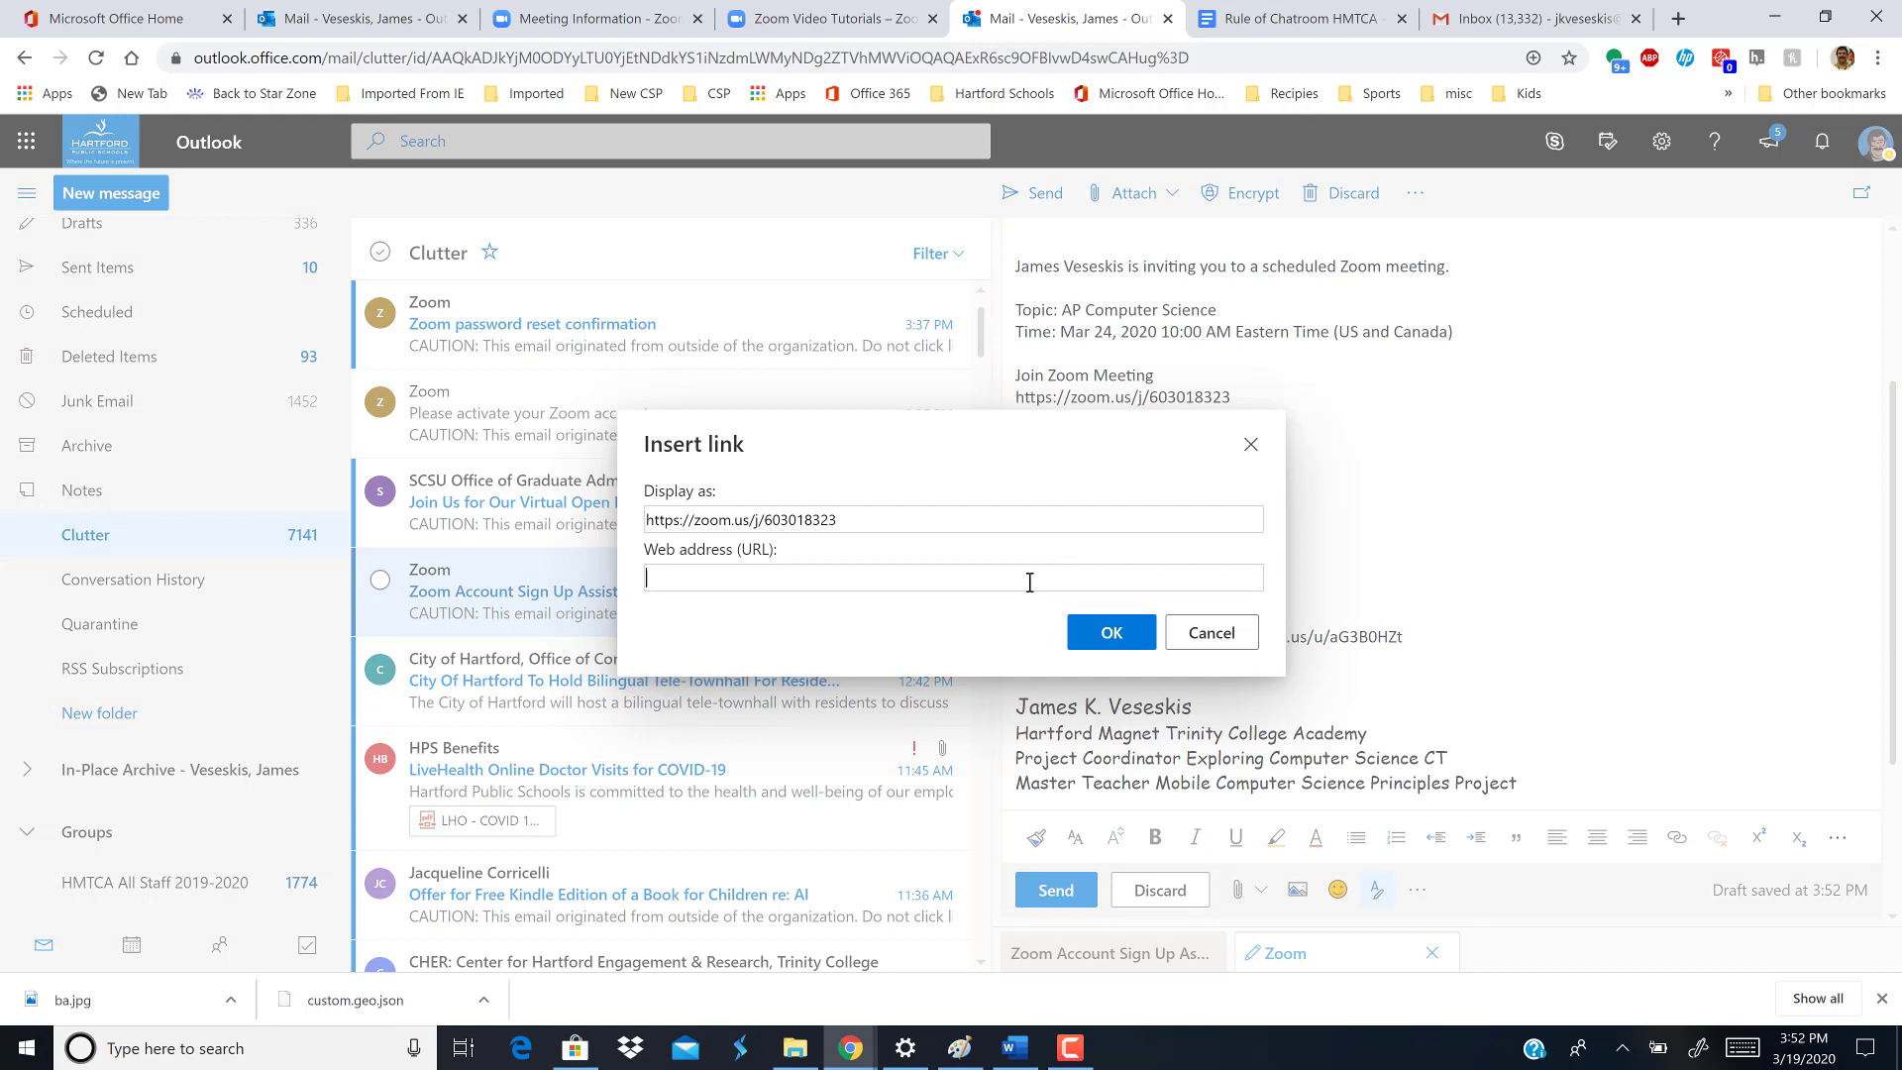
left_click_drag(879, 512, 627, 525)
key("ctrl+c")
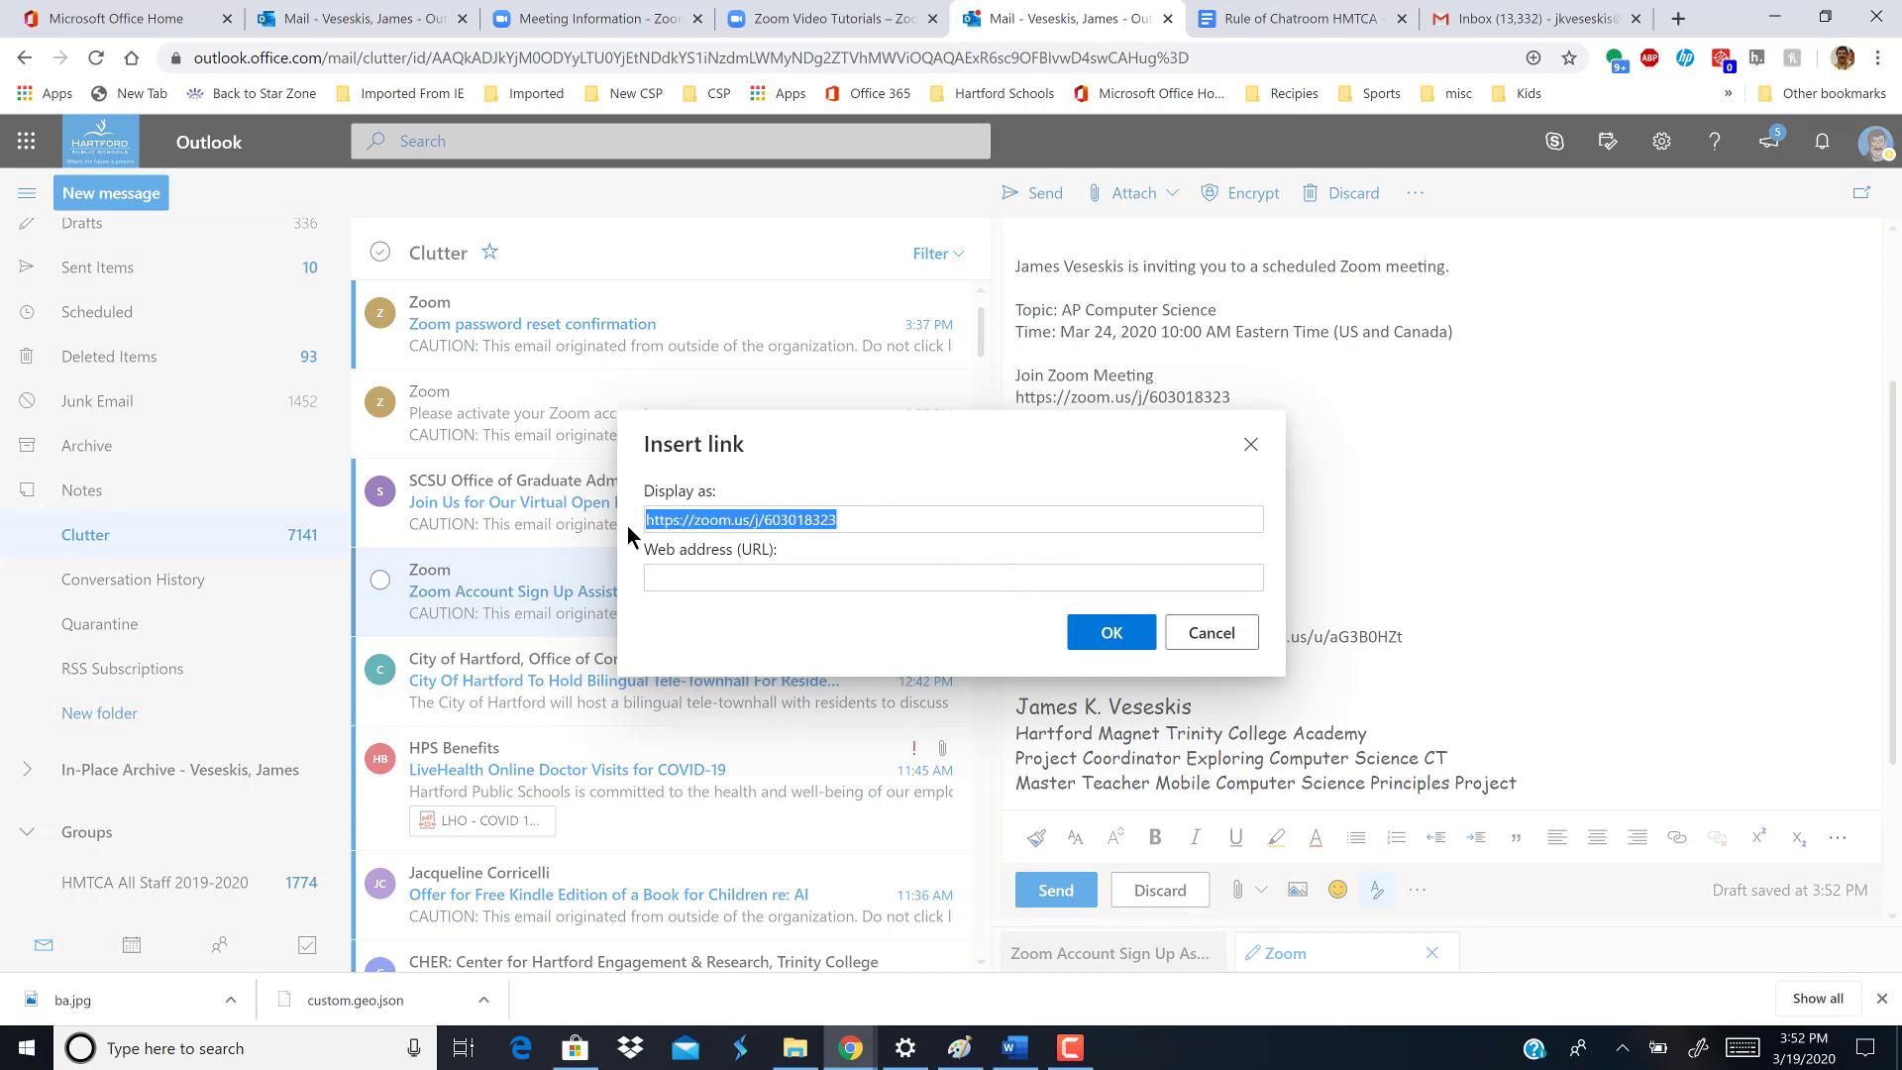
left_click(700, 574)
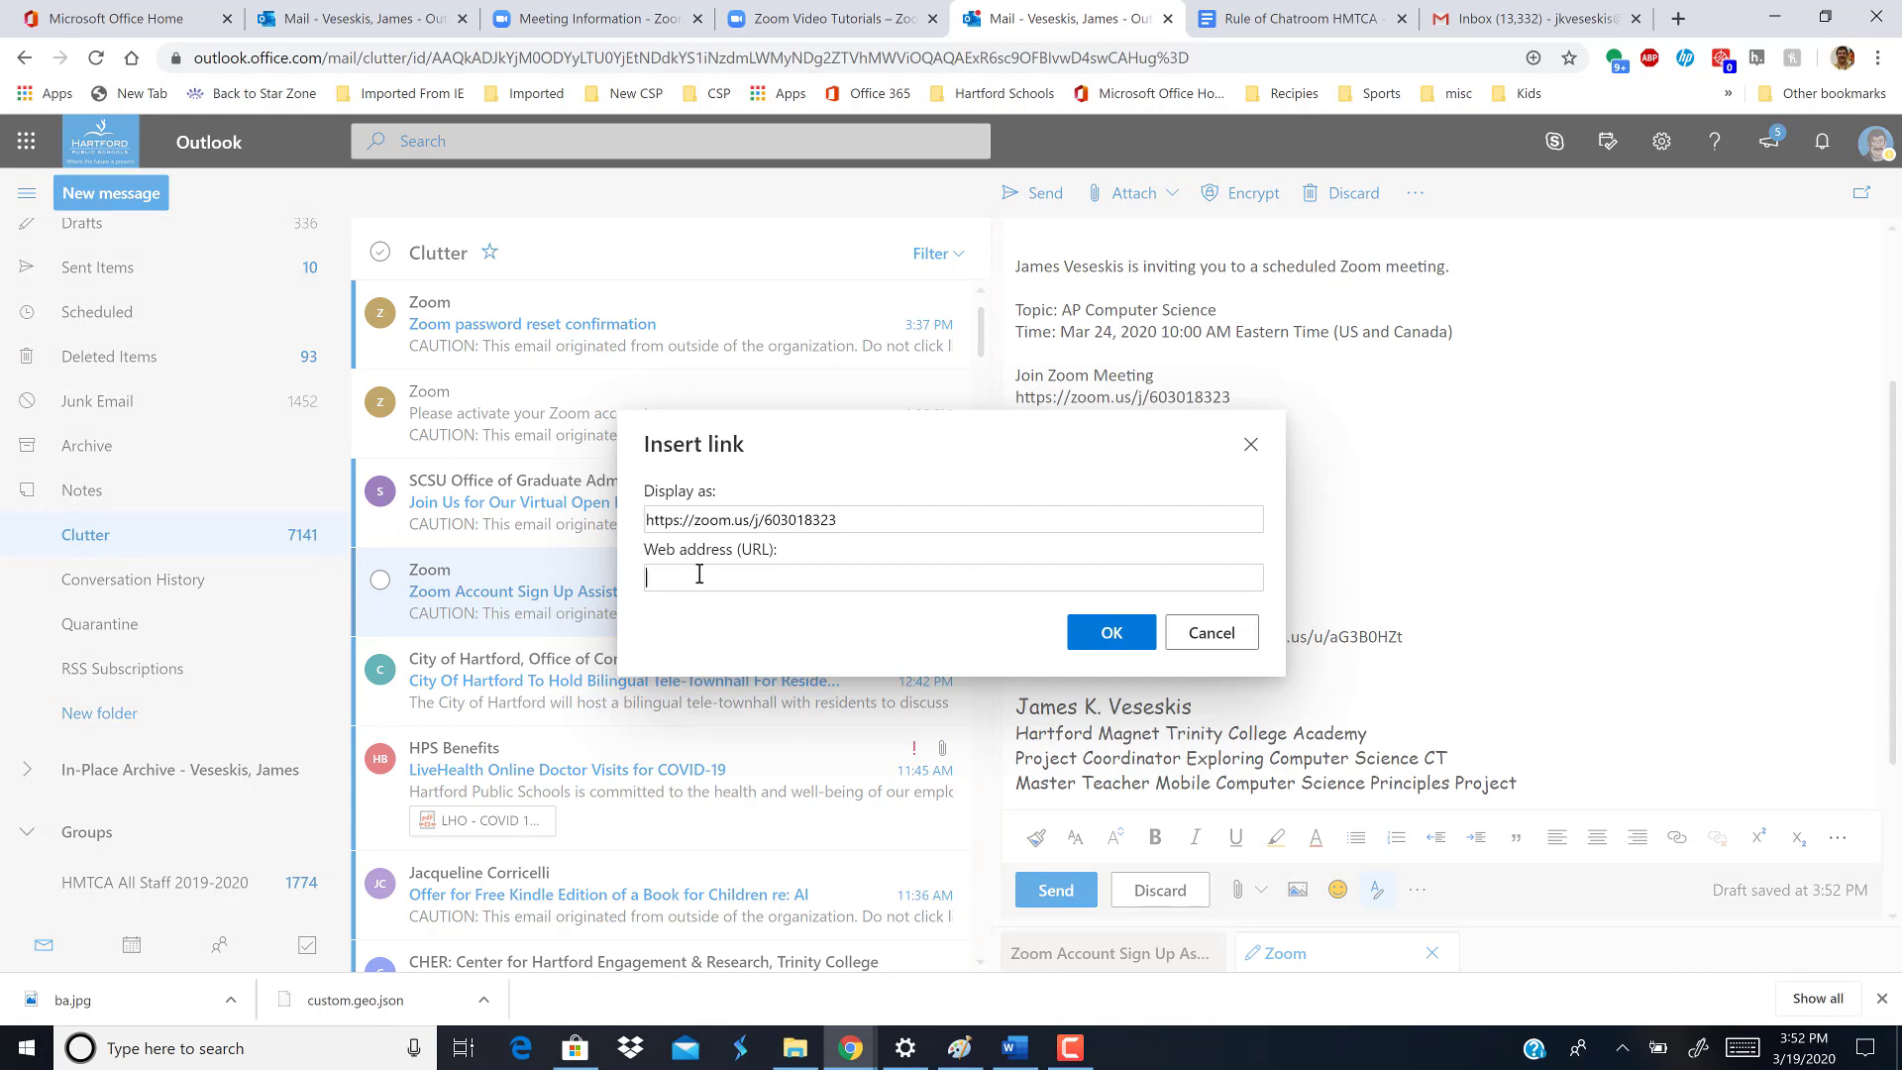
key("ctrl+v")
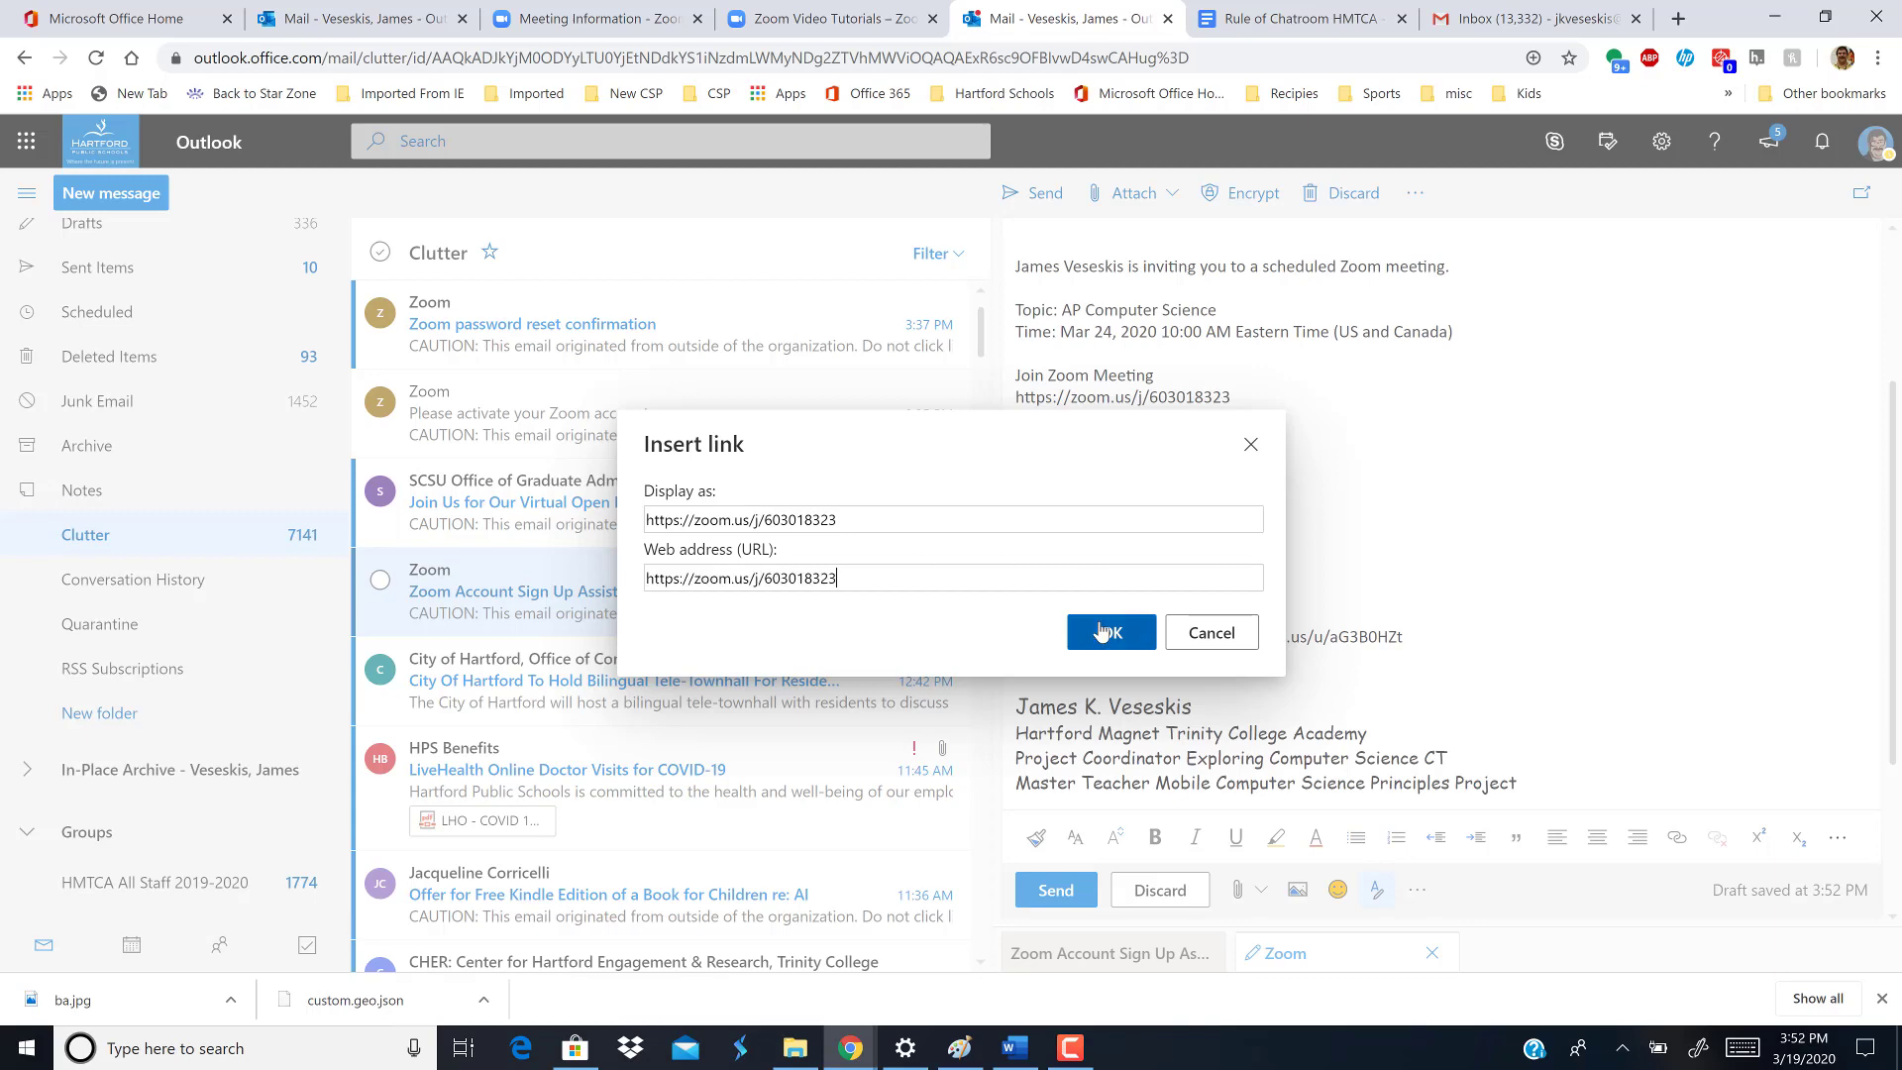
- Confirm the Insert link dialog so the Zoom join URL becomes a clickable hyperlink in the draft
left_click(1103, 630)
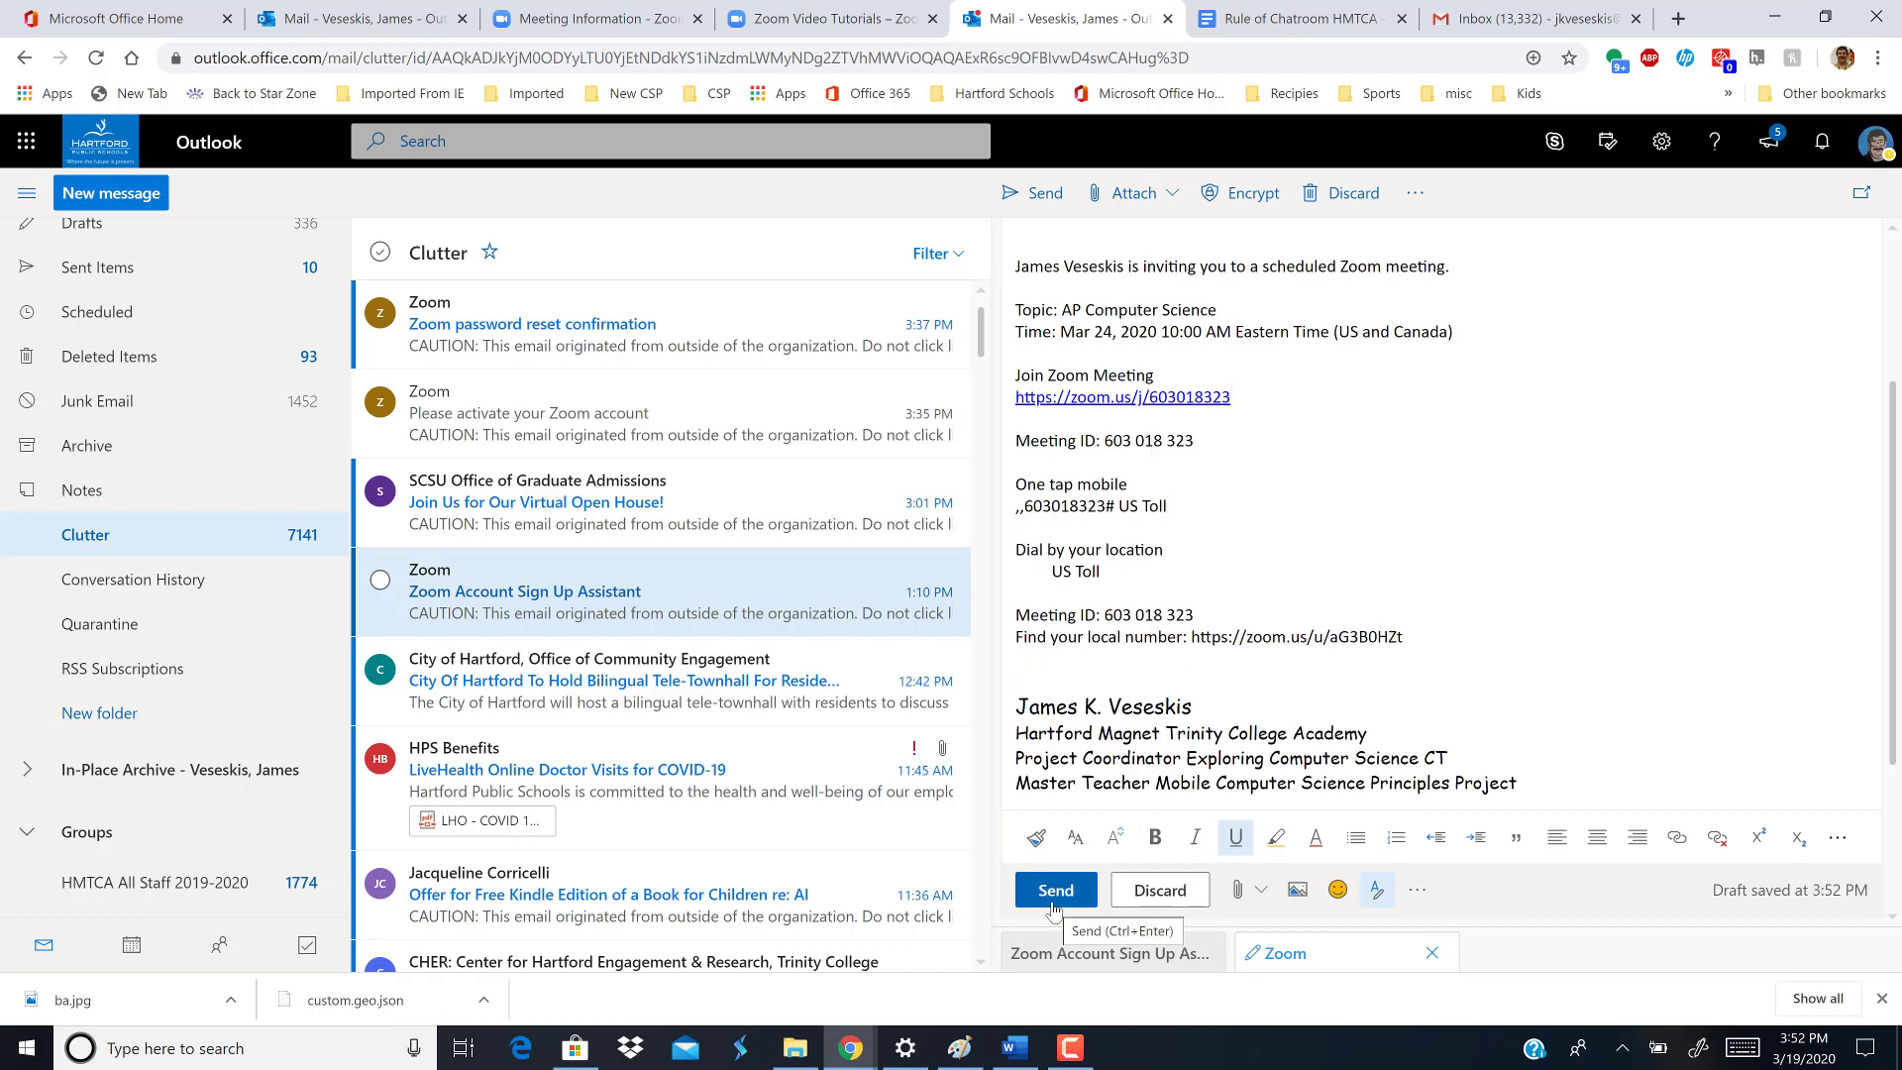
left_click(1070, 1048)
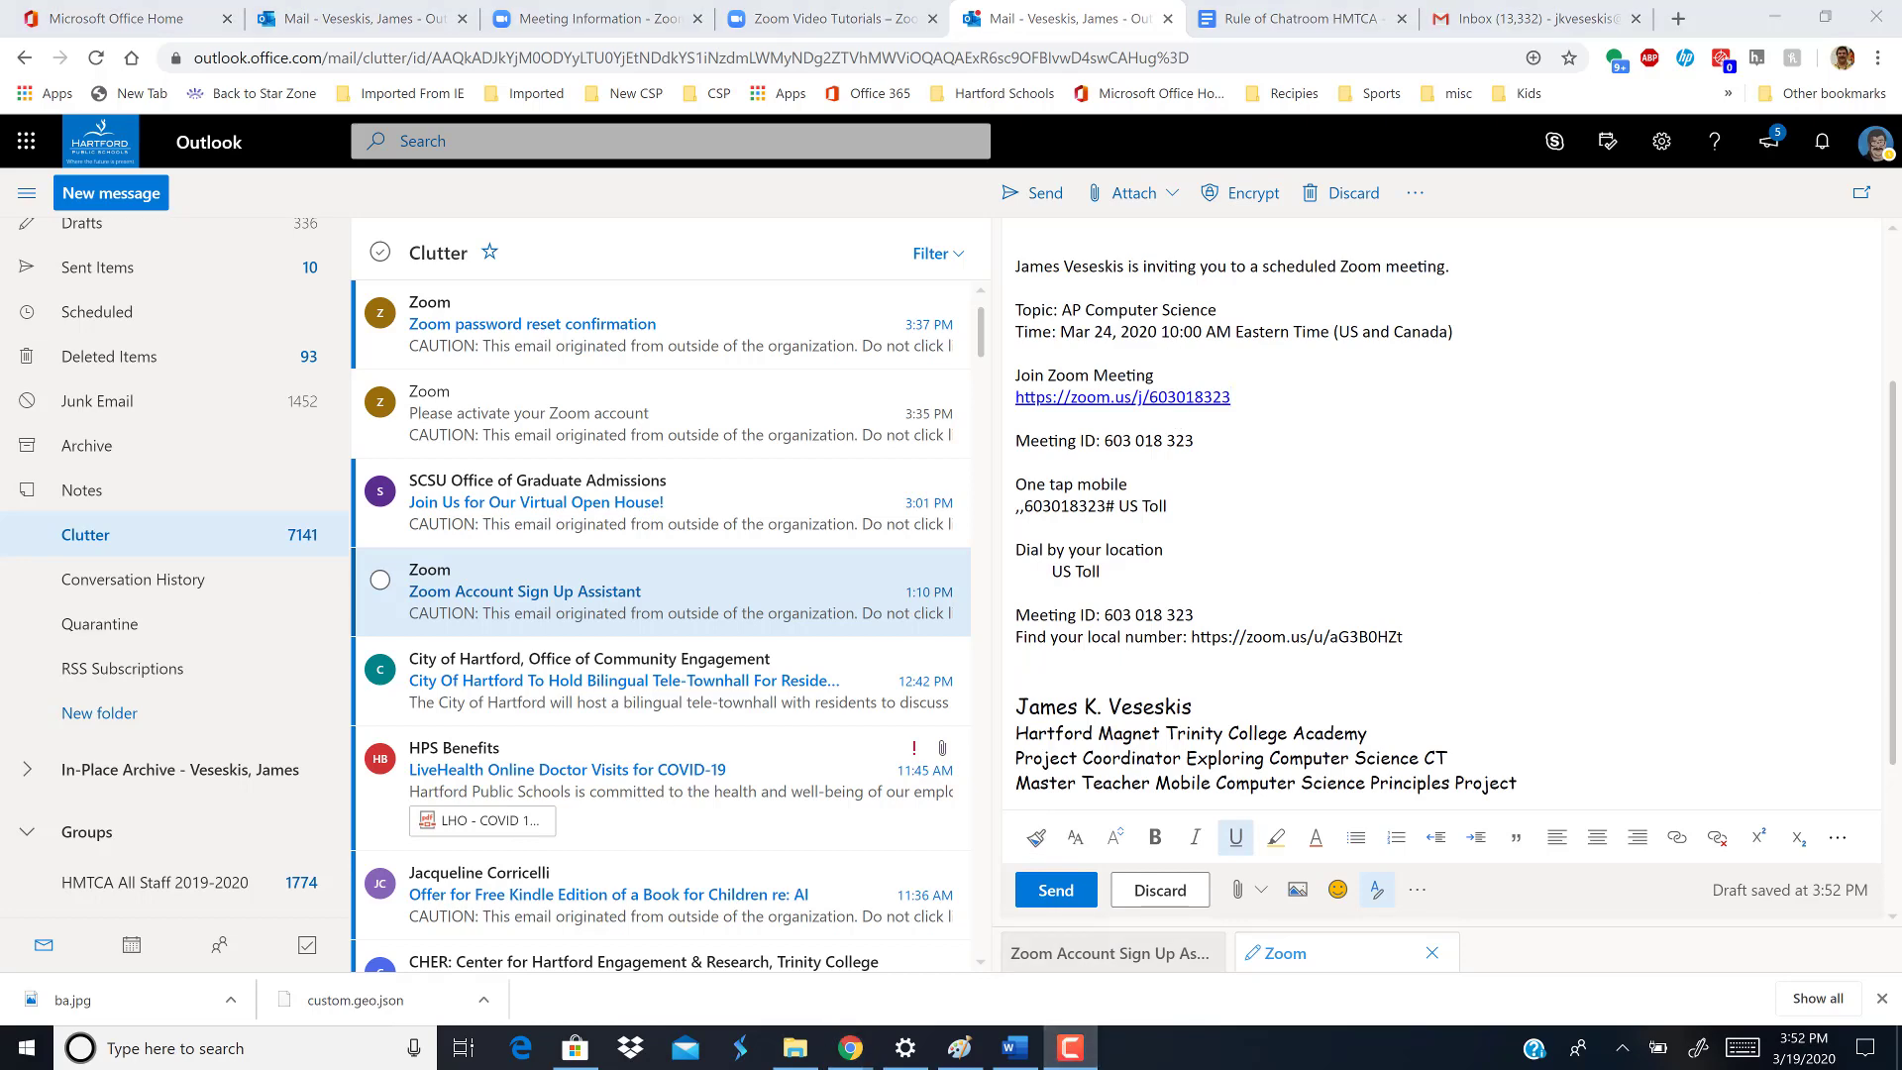